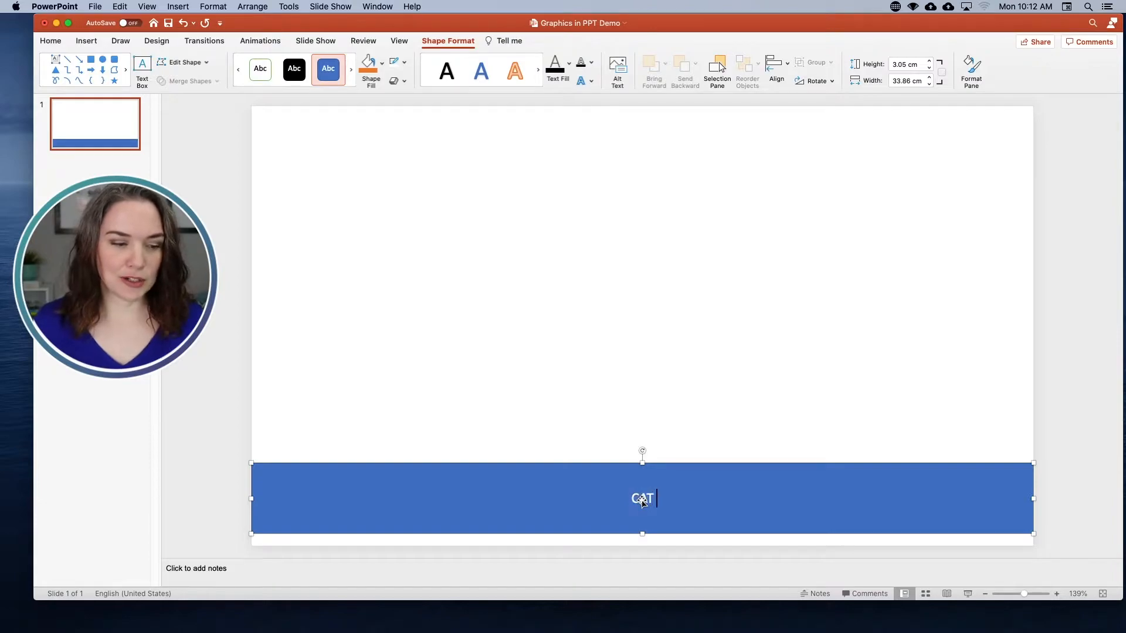
Finish entering the presenter's full name in capitals in the blue banner and format it in 54 pt Montserrat
text(LL)
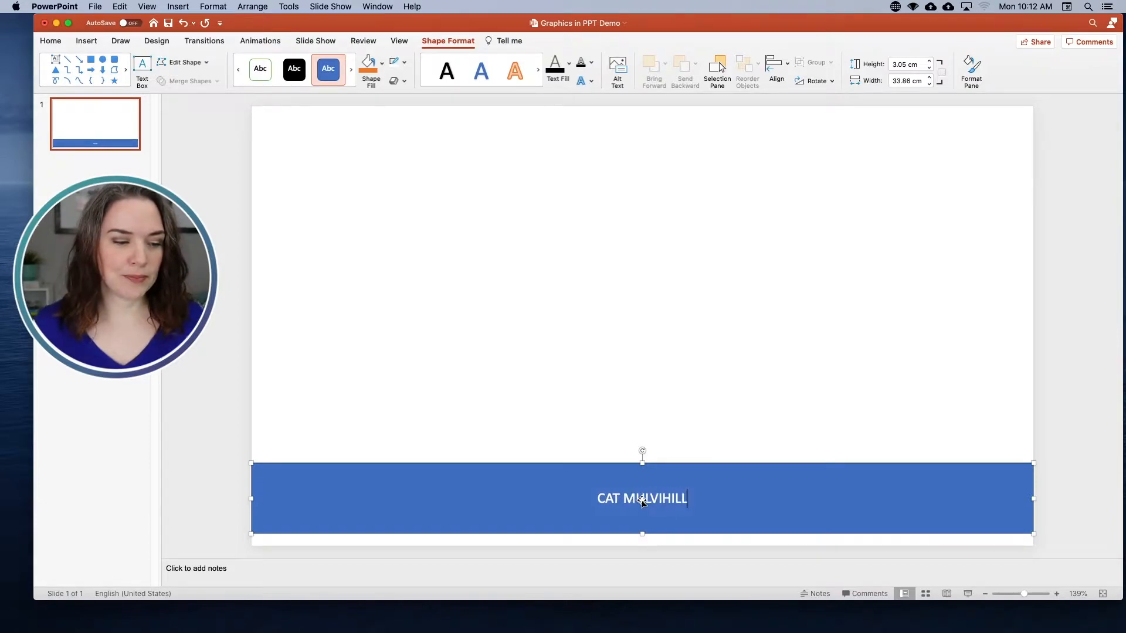
double_click(661, 499)
click(662, 499)
triple_click(665, 499)
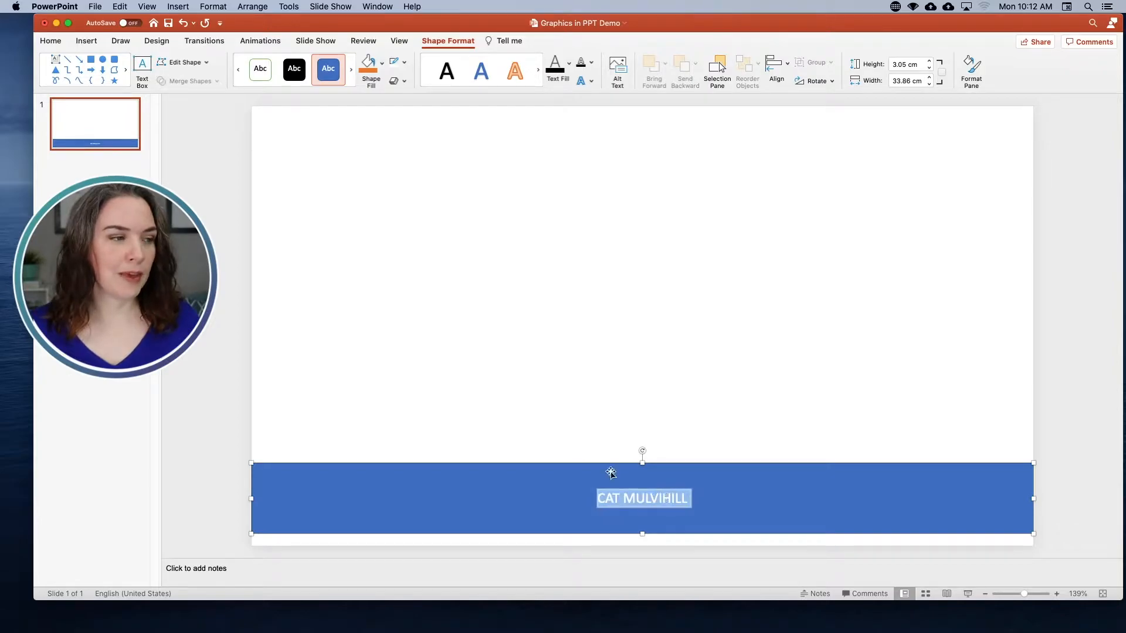
click(51, 41)
click(338, 63)
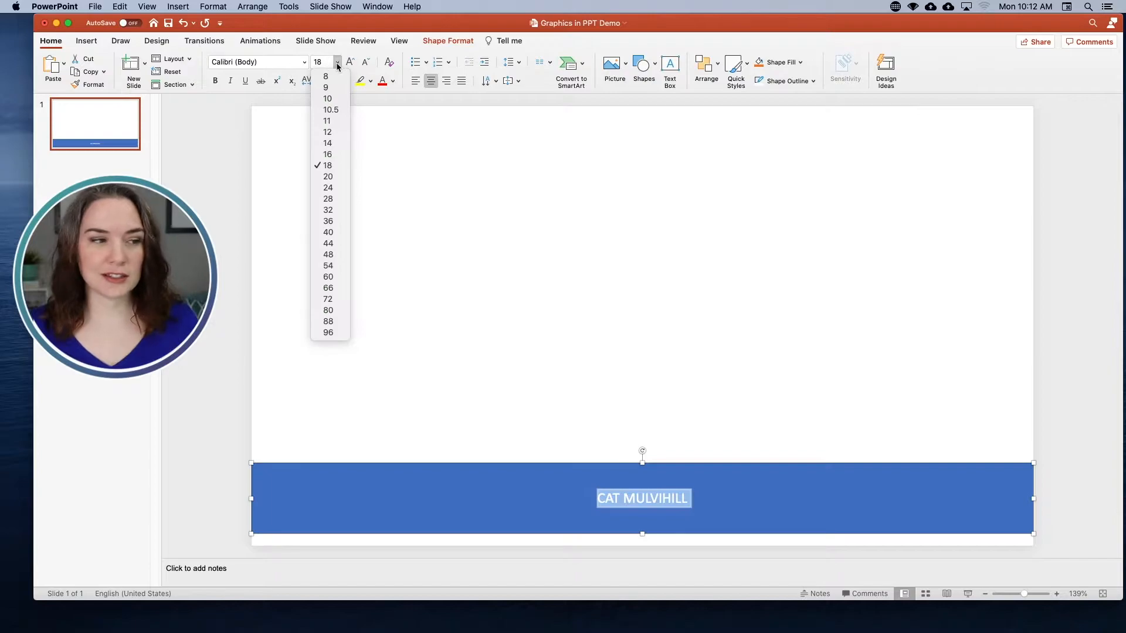
click(328, 266)
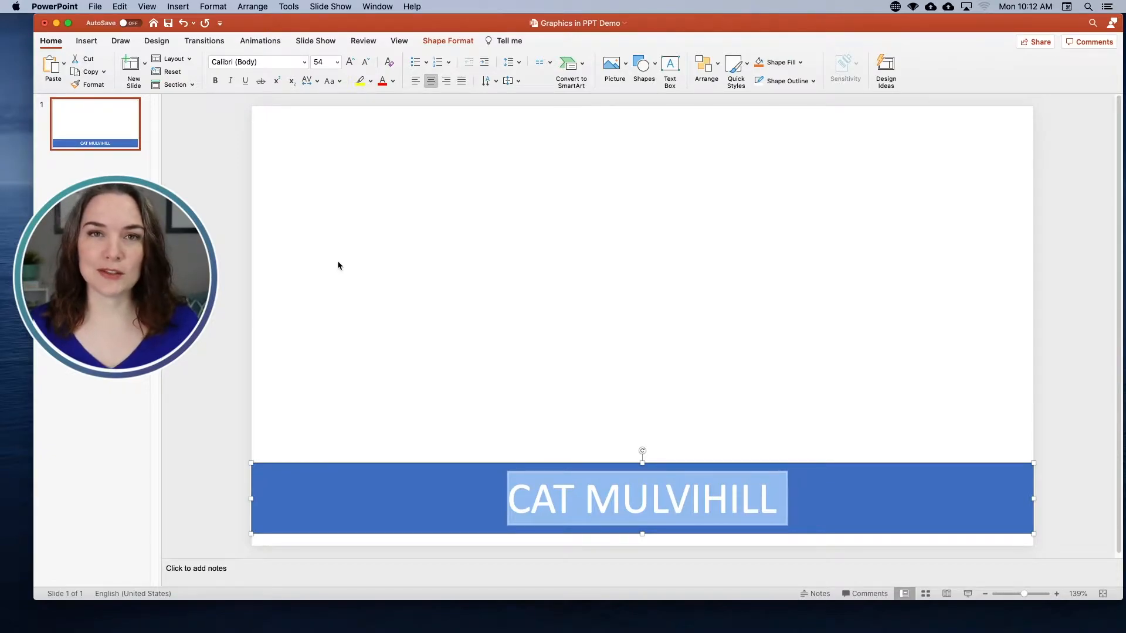
click(304, 63)
click(280, 157)
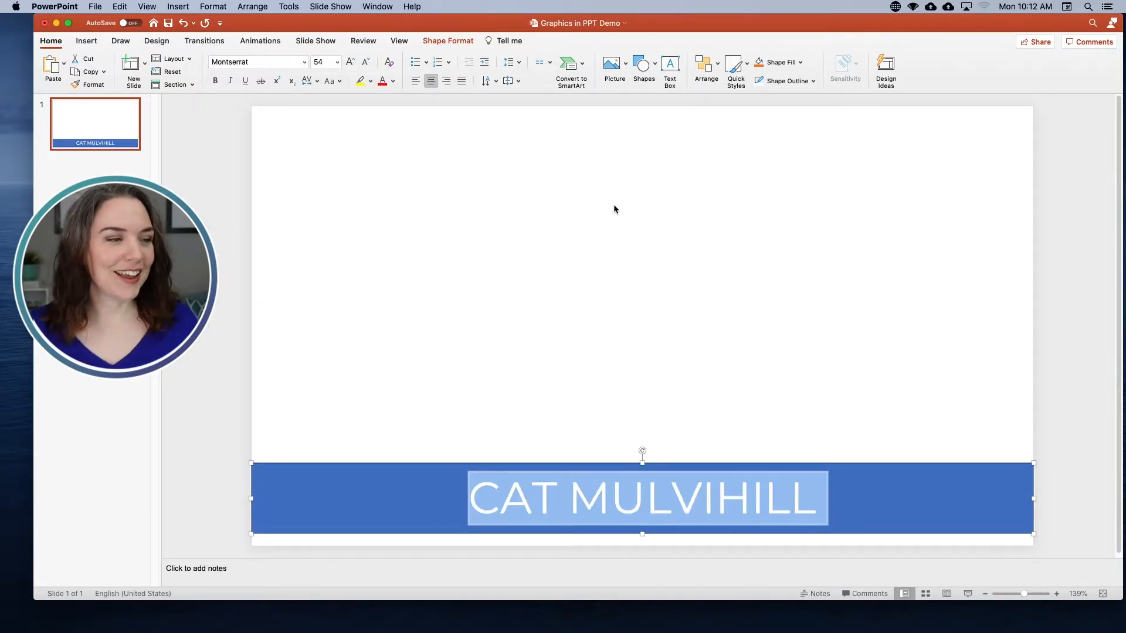
click(557, 255)
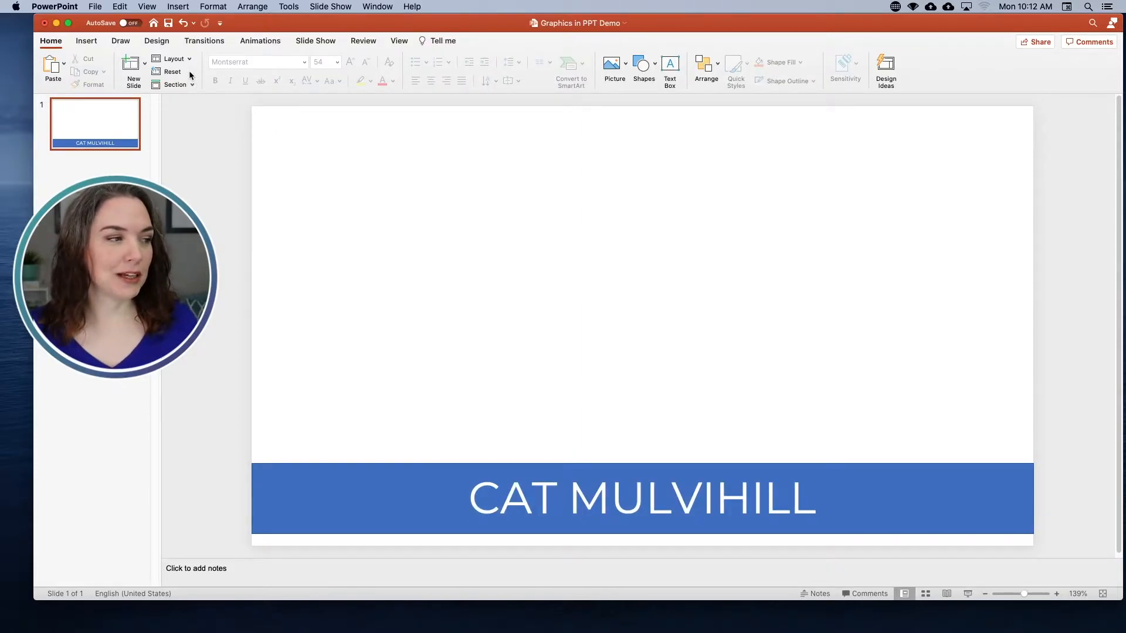
Draw a straight horizontal line about 33.86 cm long across the banner, just below its upper edge
click(644, 66)
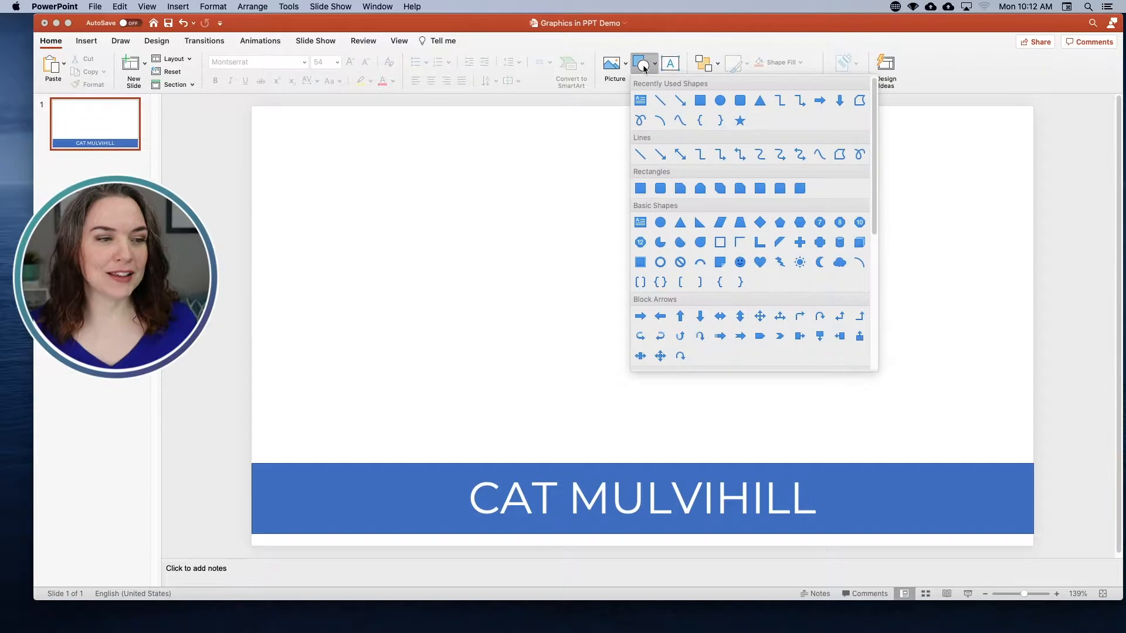
click(663, 103)
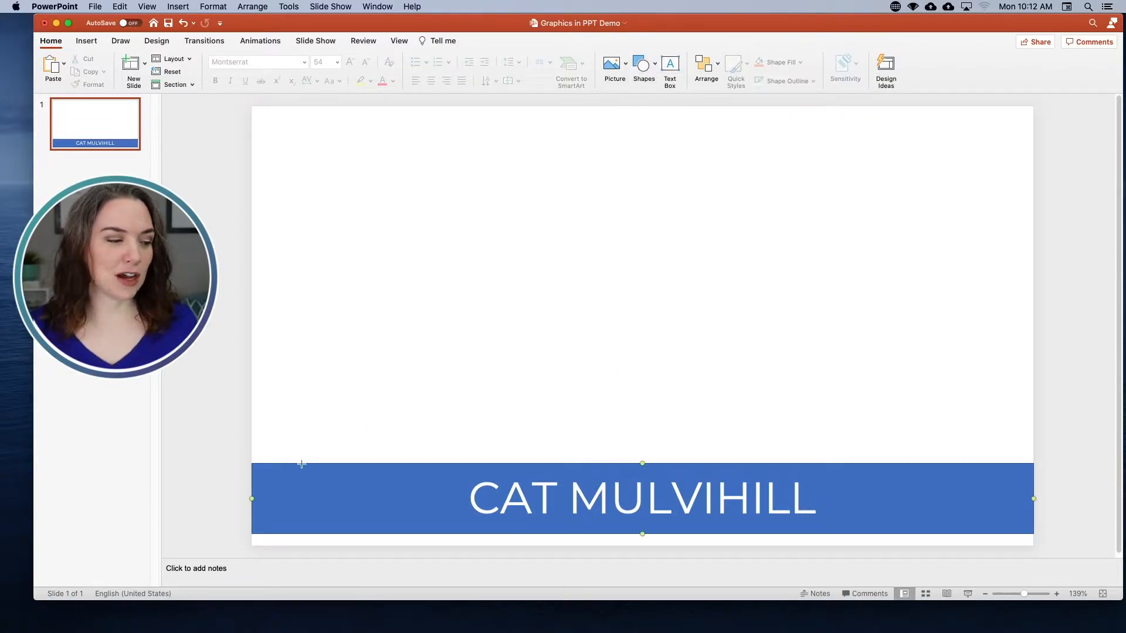
drag(250, 470, 1033, 470)
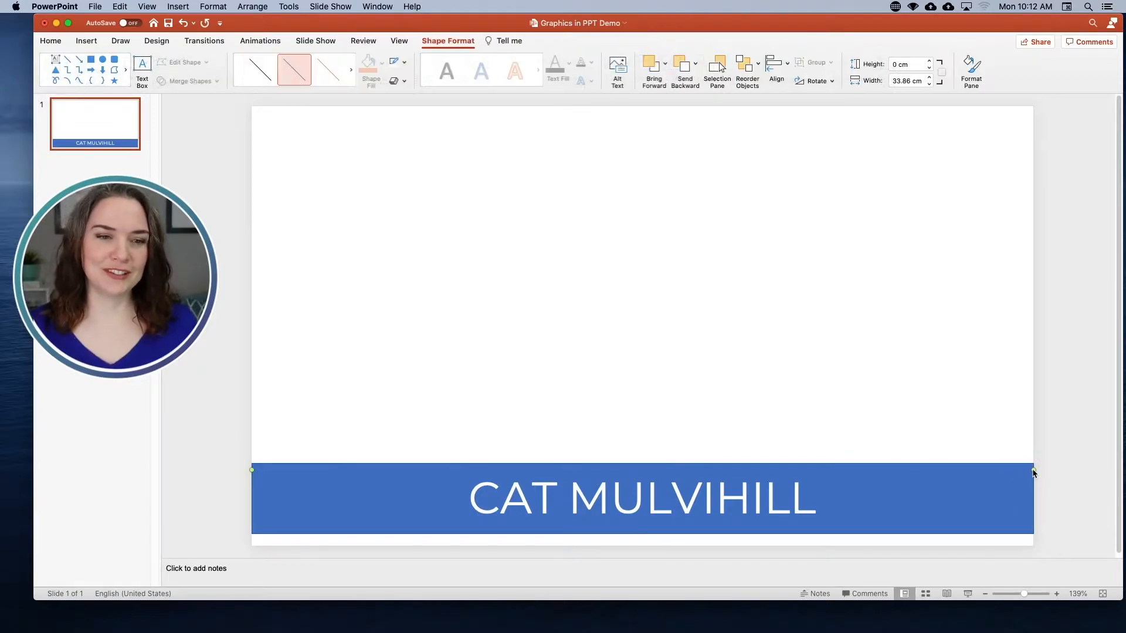
Make the line across the banner white and set its width to 2.25 pt
click(973, 69)
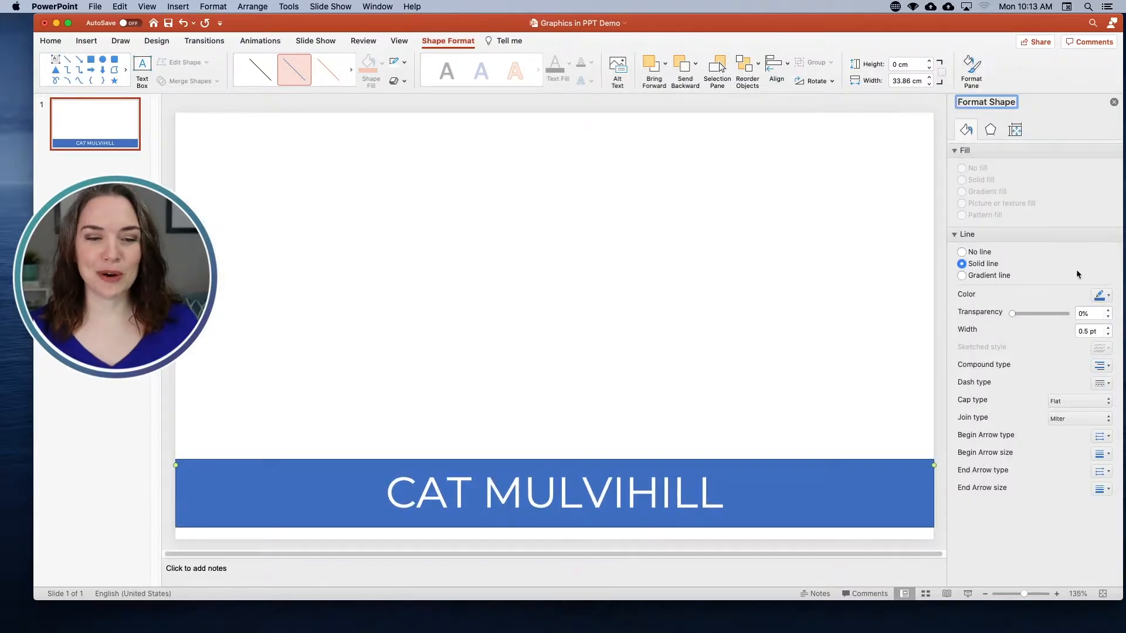
click(1102, 295)
click(1019, 328)
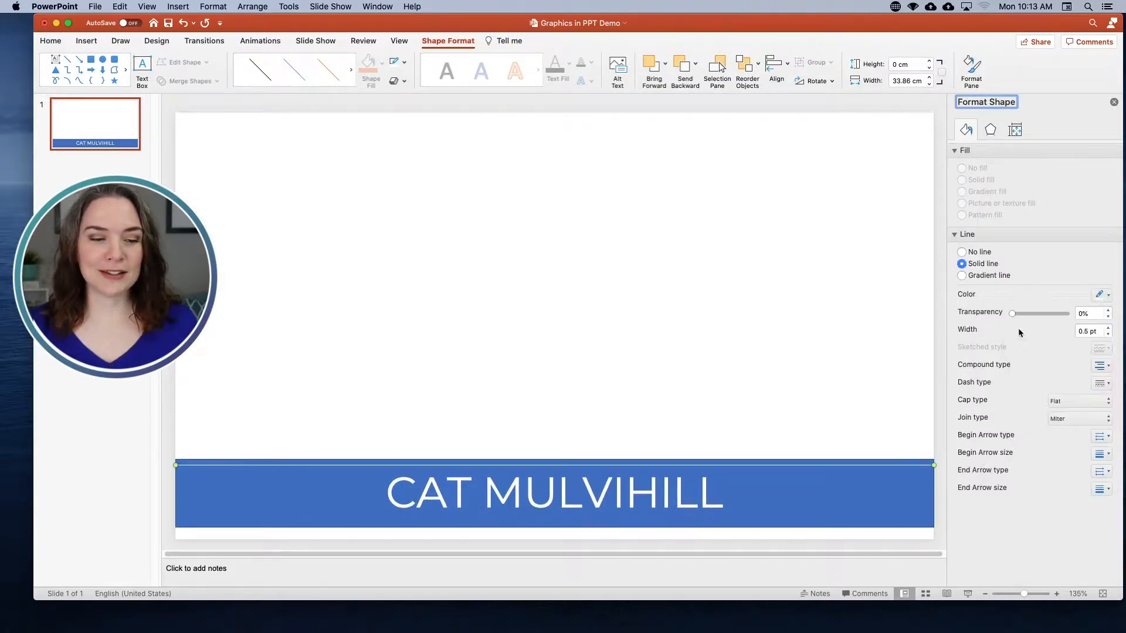
click(1109, 329)
click(1109, 329)
click(1109, 329)
click(1109, 329)
click(1108, 329)
click(1109, 329)
click(1108, 329)
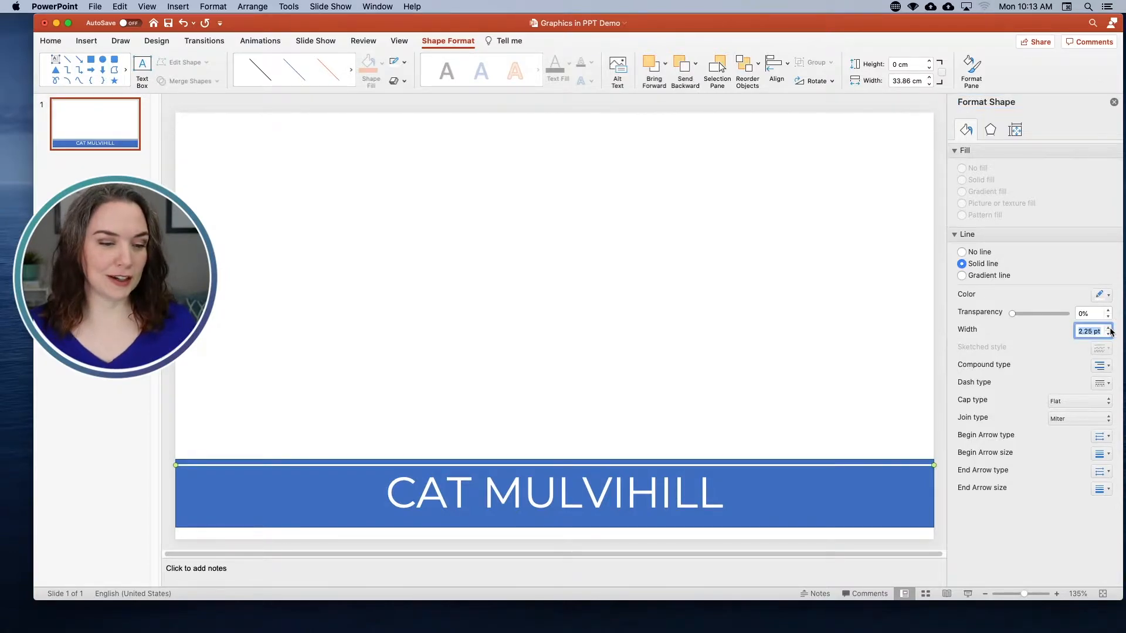
Place a copy of the white line across the banner, just above its lower edge
click(900, 467)
text(2.25 pt)
click(896, 467)
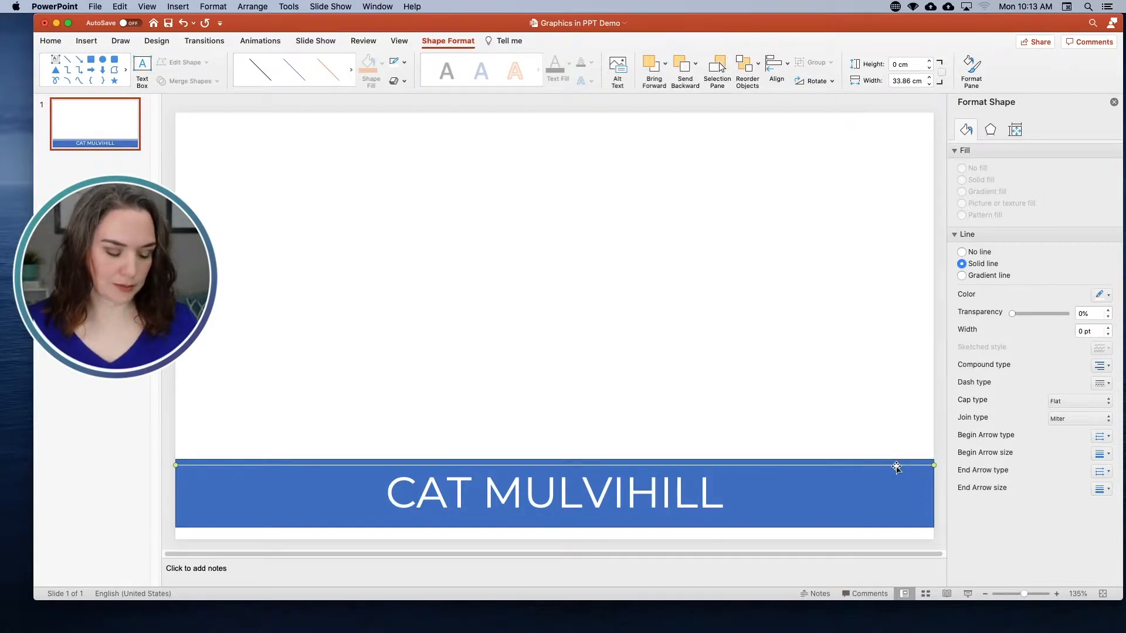
drag(896, 466, 887, 521)
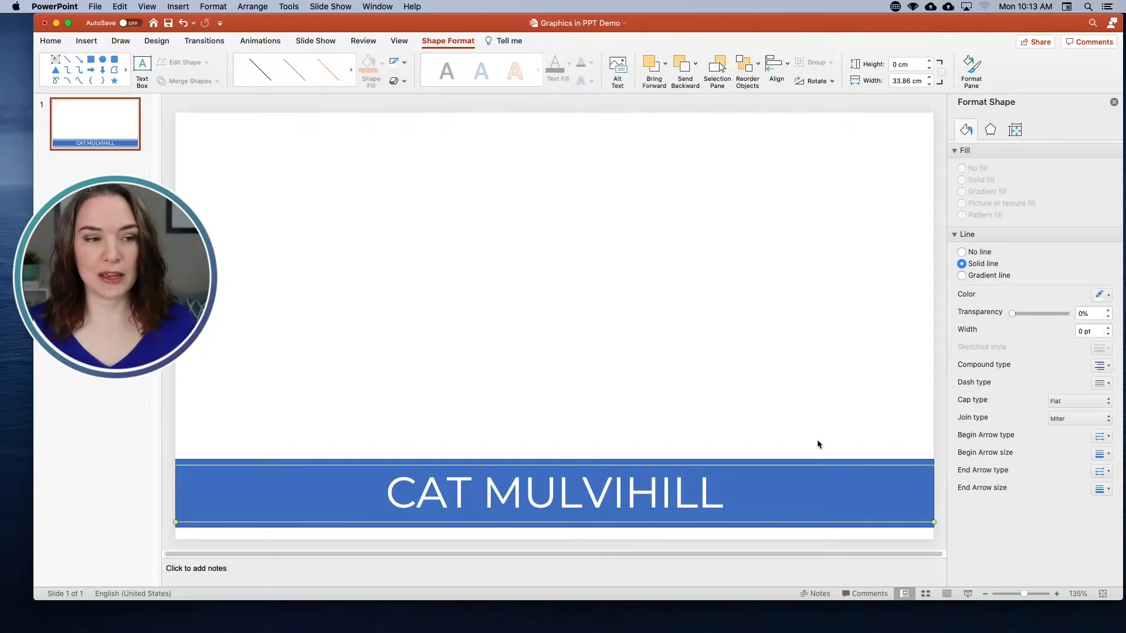
Save the banner, its text and both lines together as a PNG picture named Name LowerThird.png in the Graphics in PPT folder
key(super+a)
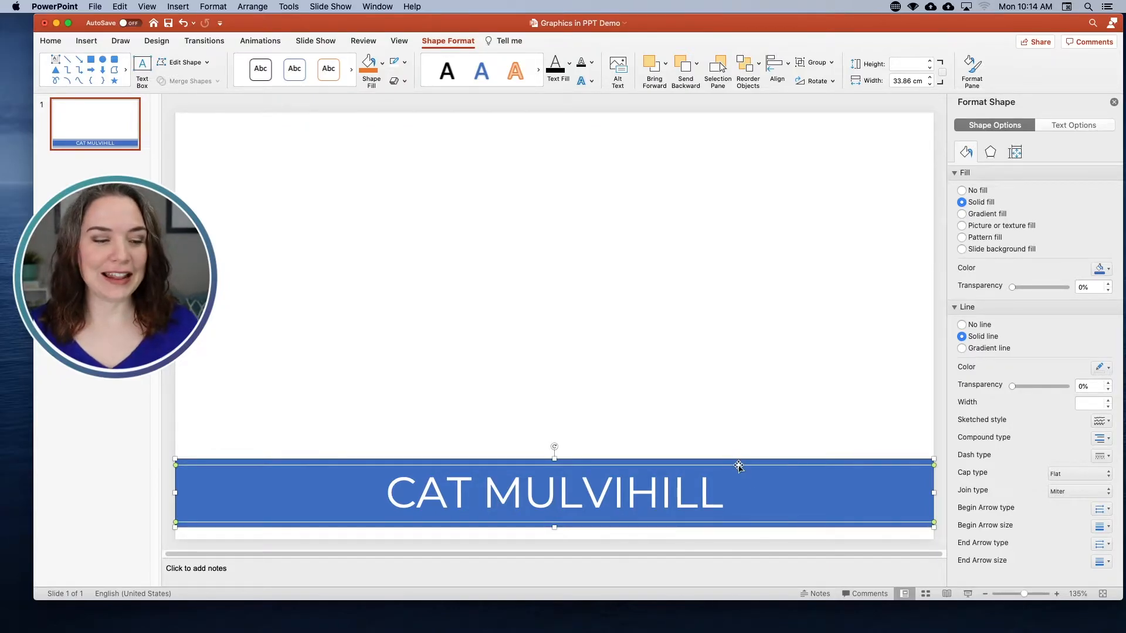
right_click(745, 485)
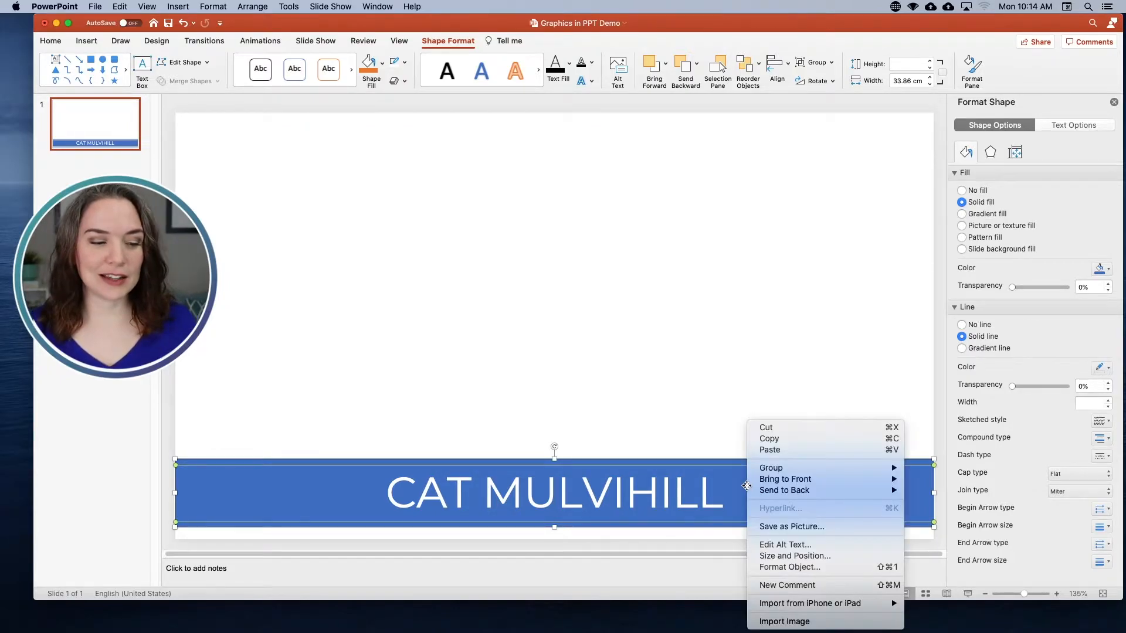
click(779, 527)
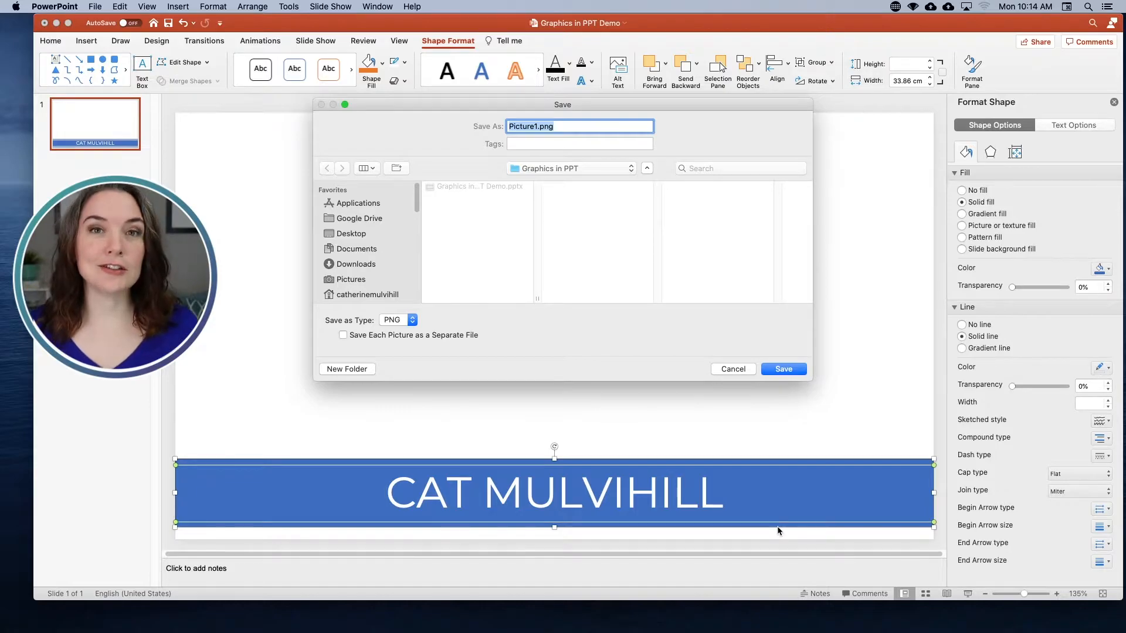
click(537, 126)
drag(536, 126, 483, 129)
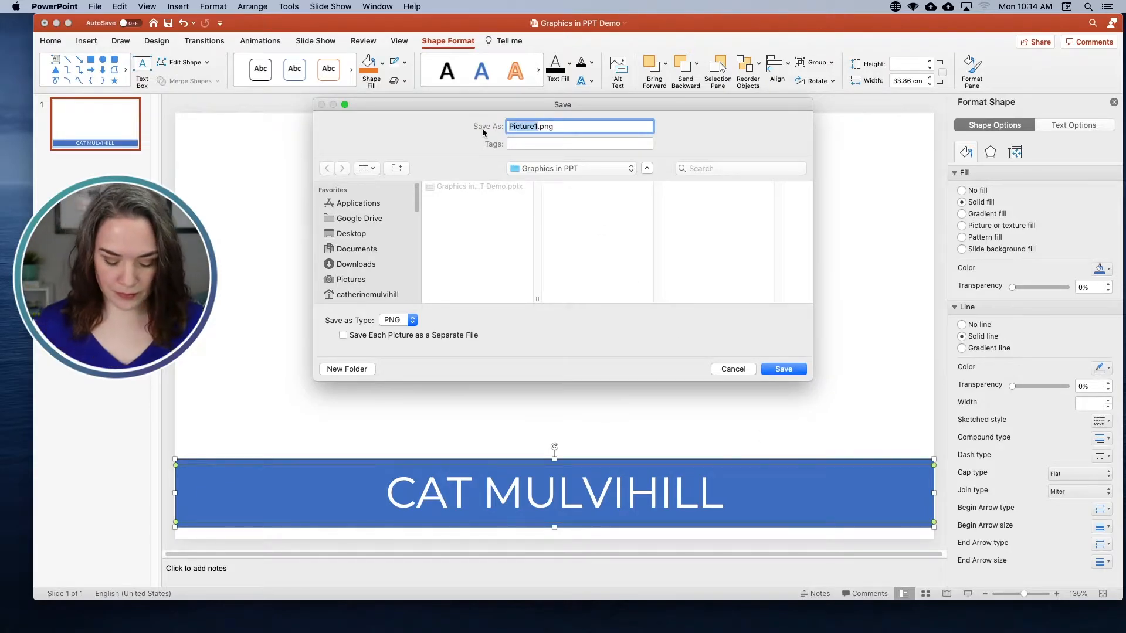
text(Name L)
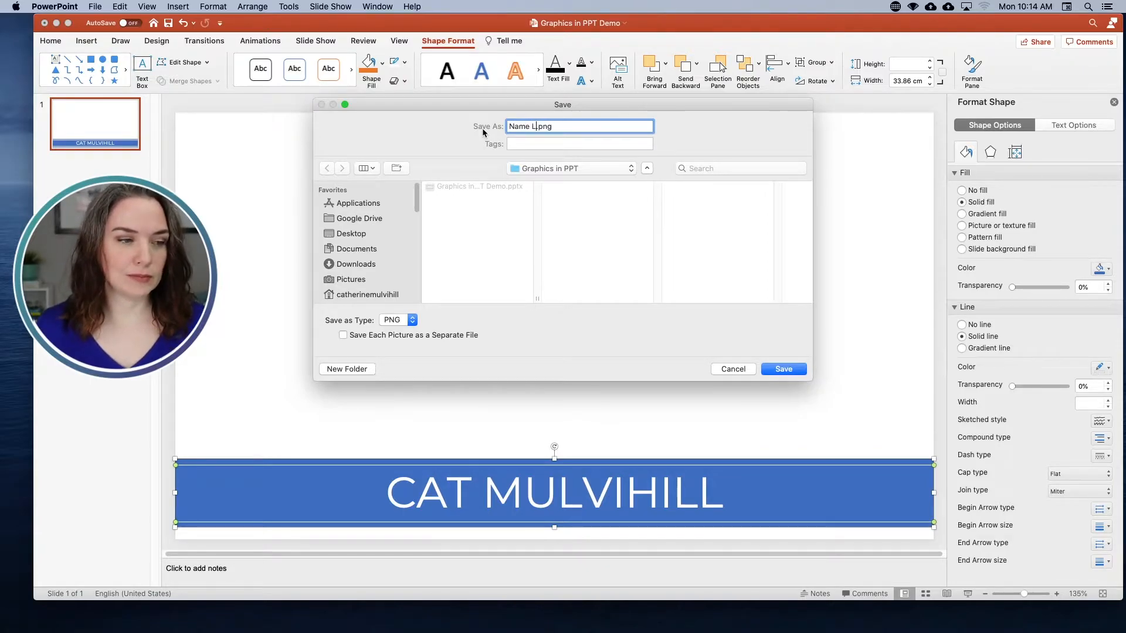
text(owerThu)
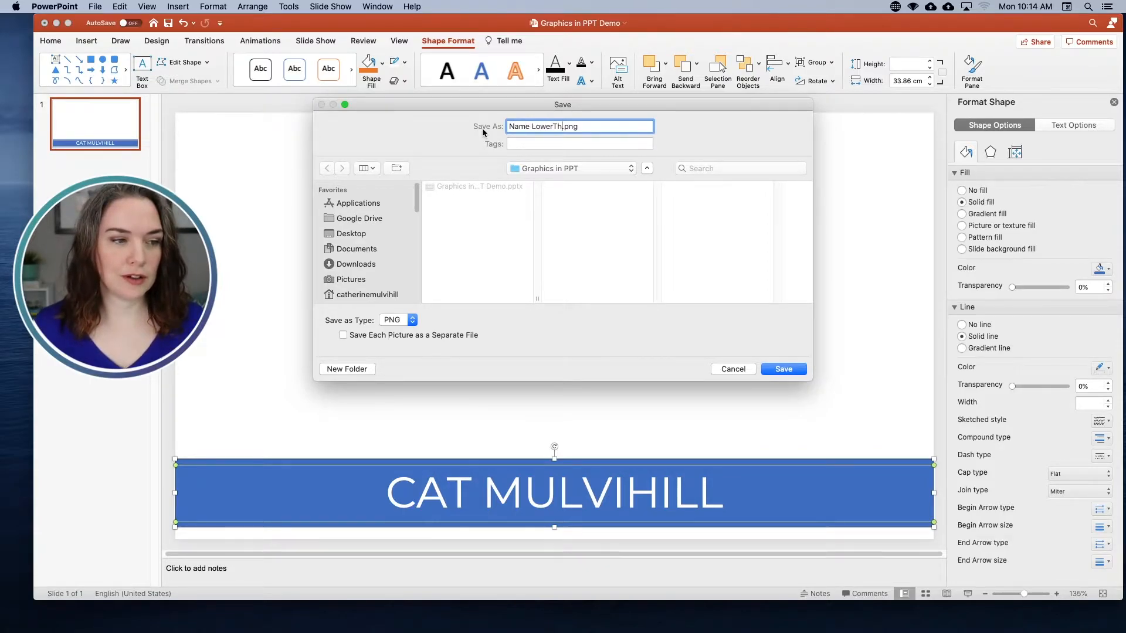
key(BackSpace)
text(ird)
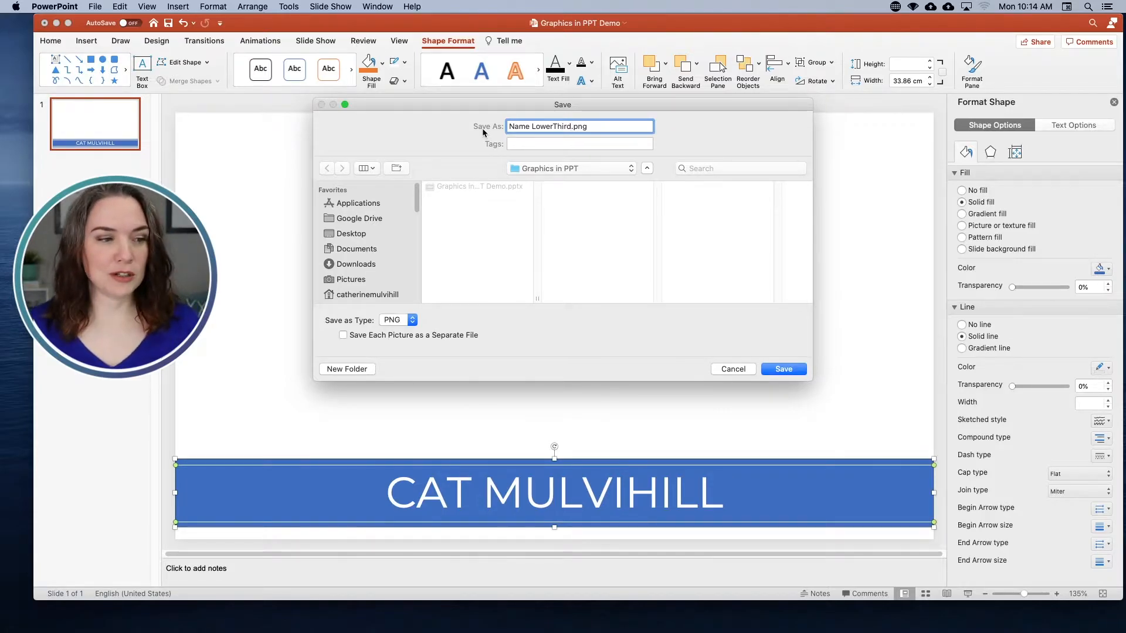
key(Return)
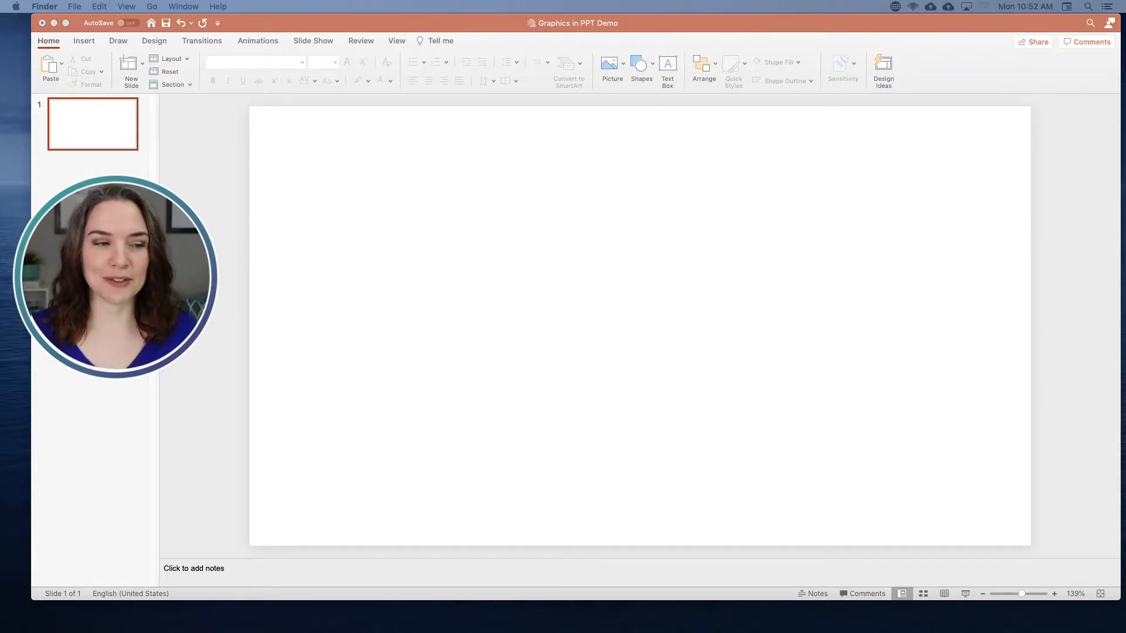
Draw a rectangle that covers the whole blank slide, about 19.05 cm high and 33.86 cm wide
click(639, 64)
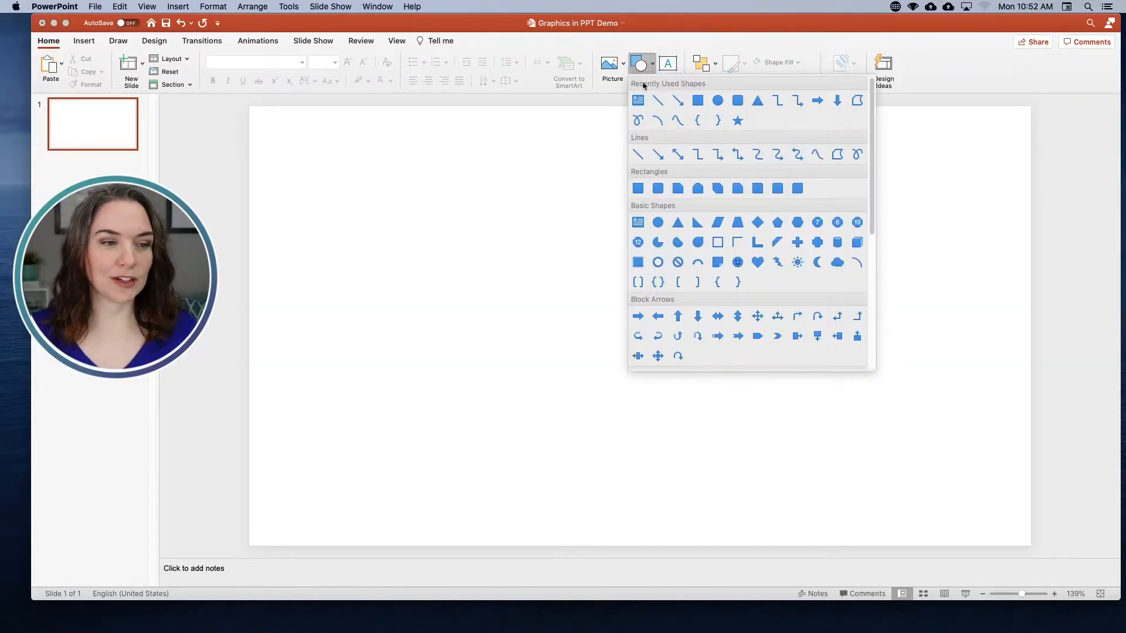
click(698, 102)
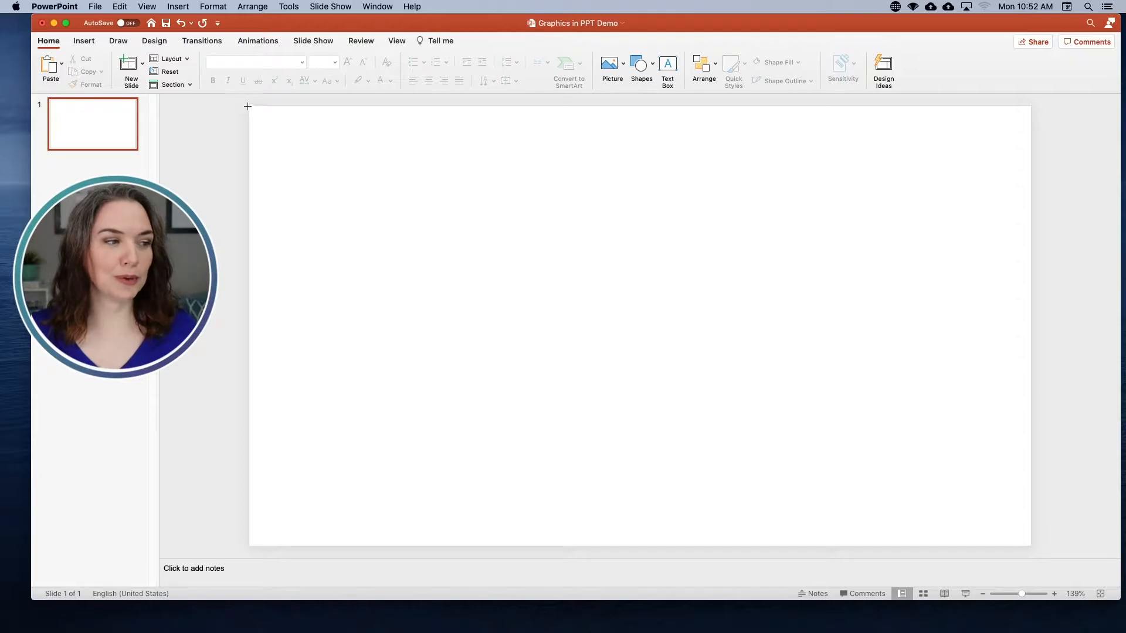
drag(248, 107, 1029, 549)
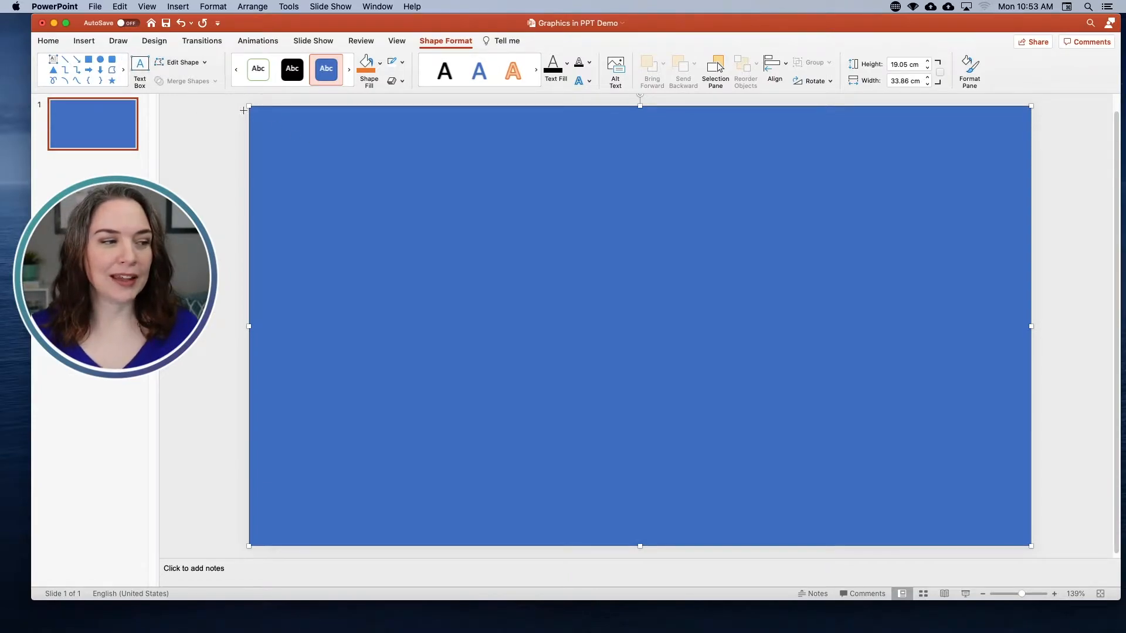
Add a rounded rectangle with tightened corners, sized about 15.22 by 27.06 cm and vertically centred toward the slide's right side
mouse_move(249, 108)
mouse_down()
mouse_move(773, 331)
mouse_move(998, 475)
mouse_move(1000, 541)
mouse_move(1031, 546)
mouse_up()
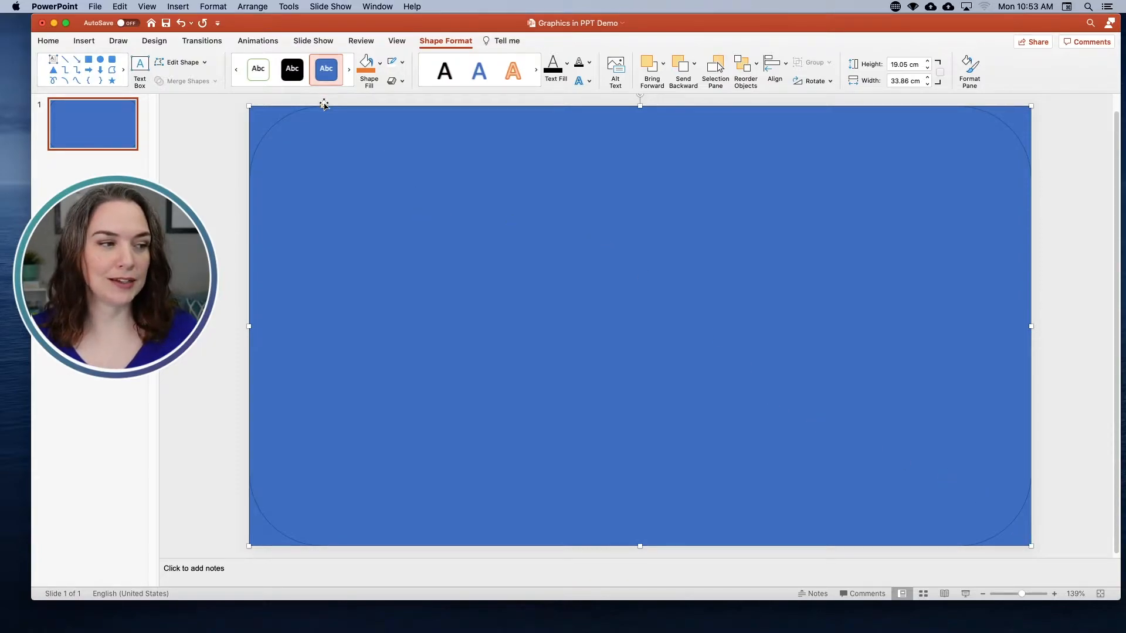
drag(323, 107, 277, 107)
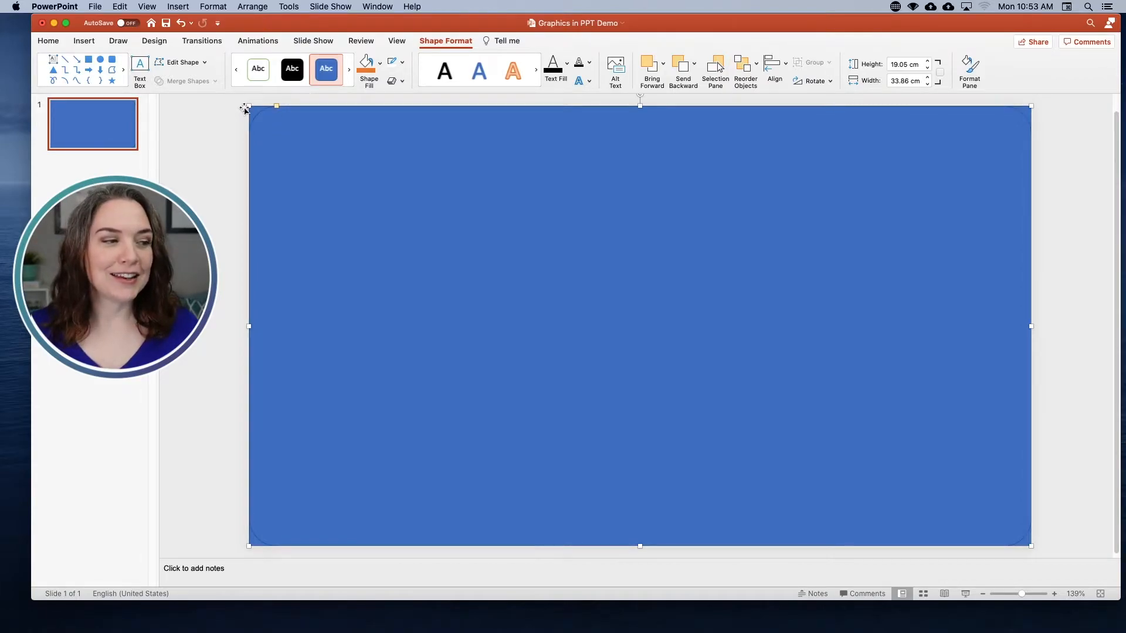
drag(248, 107, 405, 207)
drag(557, 259, 556, 216)
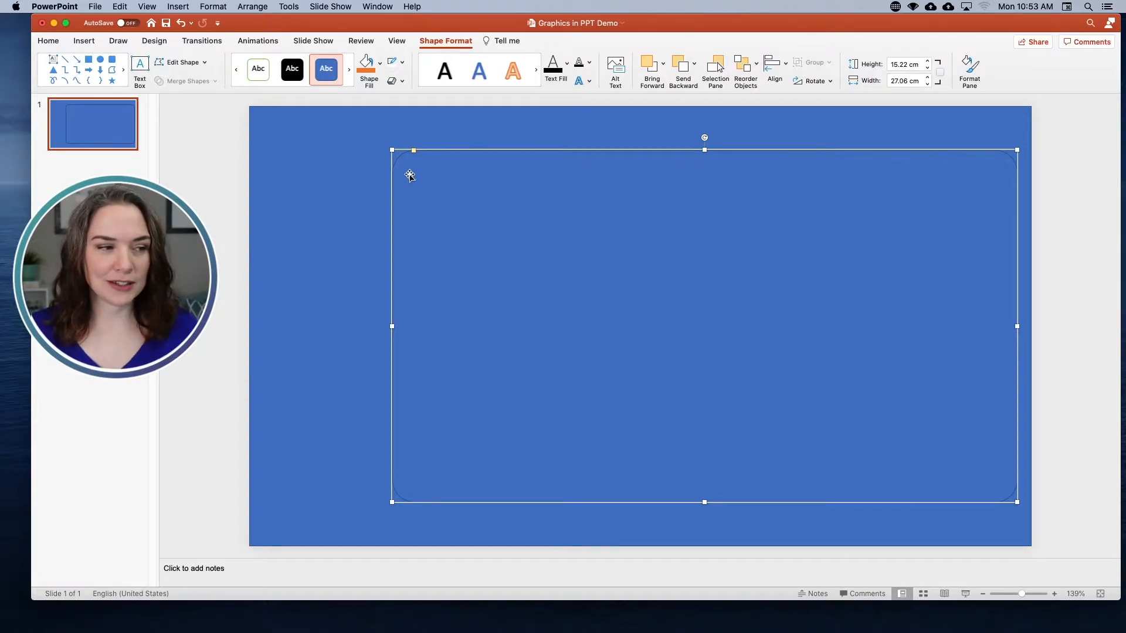
Merge the rounded rectangle with the full-slide rectangle using Combine to cut a window through the blue background
shift+click(335, 169)
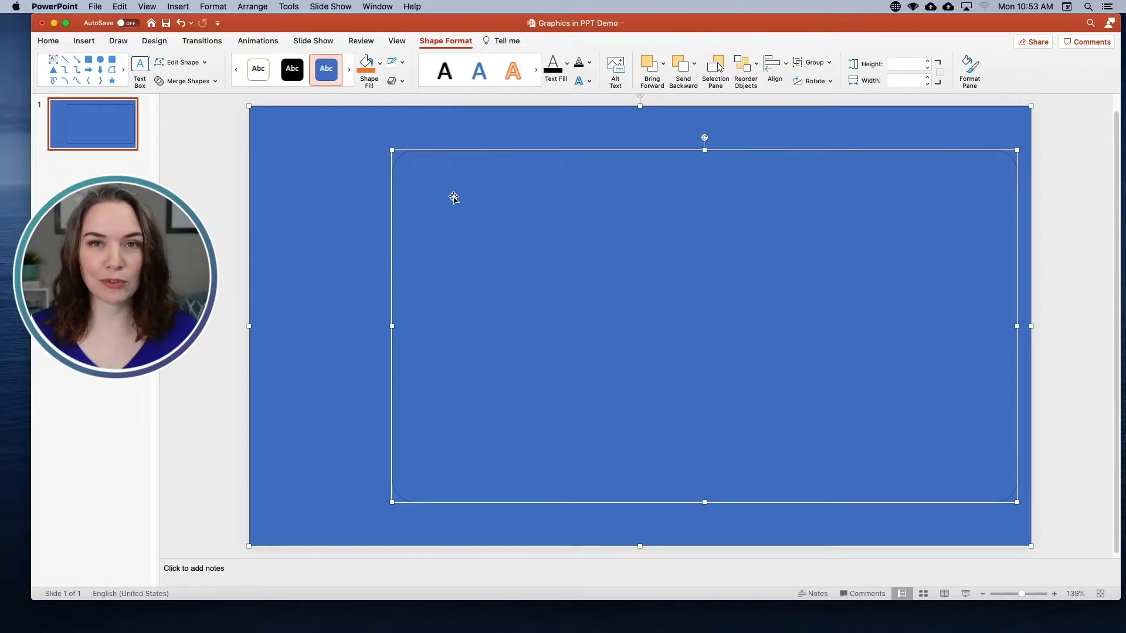
click(213, 82)
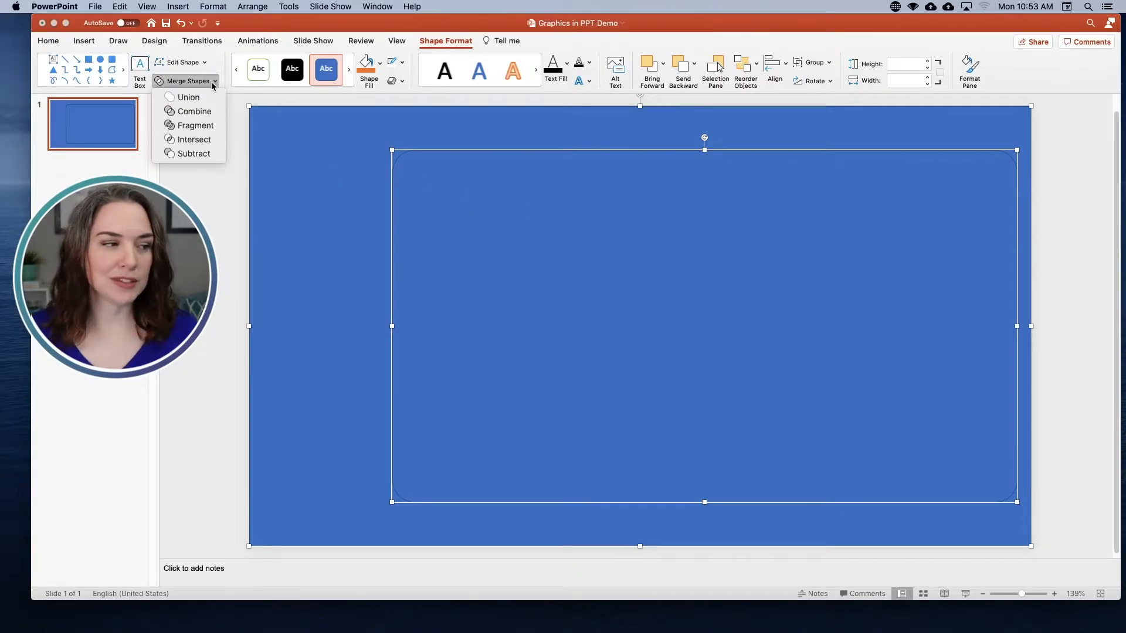
click(202, 117)
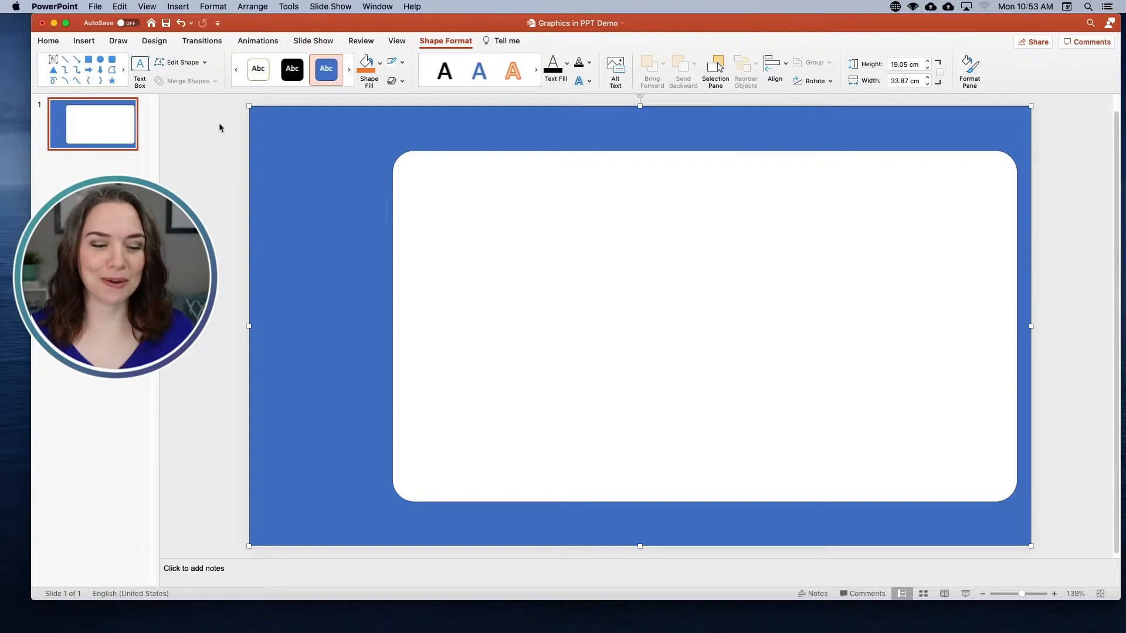
mouse_move(322, 231)
mouse_down()
mouse_move(135, 218)
mouse_move(317, 248)
mouse_move(434, 251)
mouse_move(323, 248)
mouse_move(324, 231)
mouse_up()
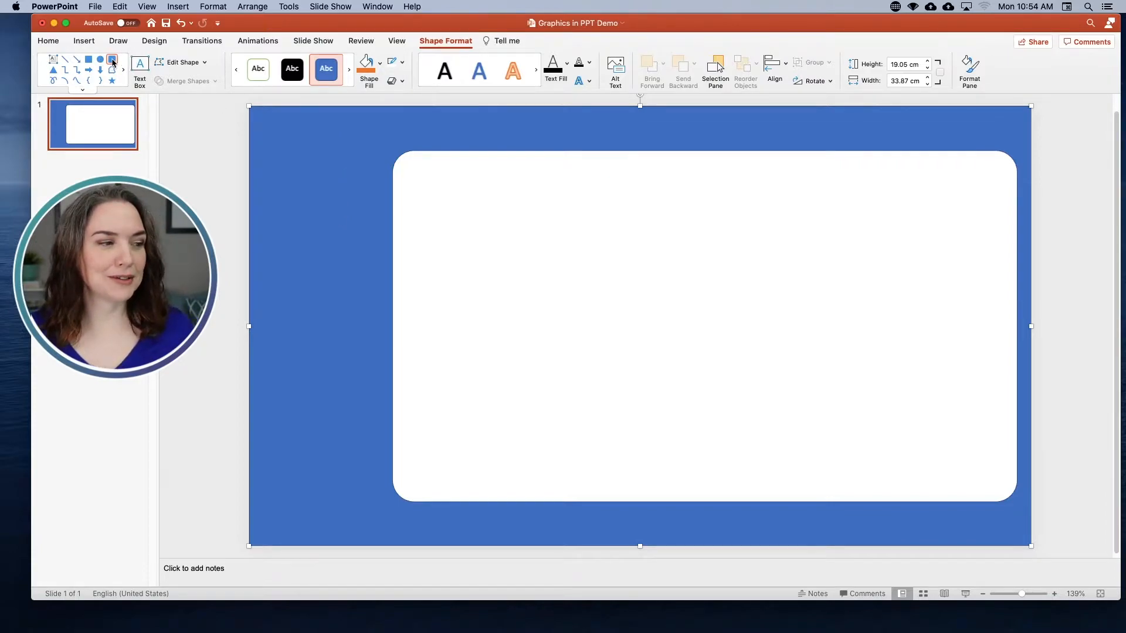
Draw a rounded rectangle about 7.11 by 4.83 cm left of the window, aligned with its upper edge, and tighten its corners
drag(270, 156, 380, 322)
drag(339, 274, 332, 262)
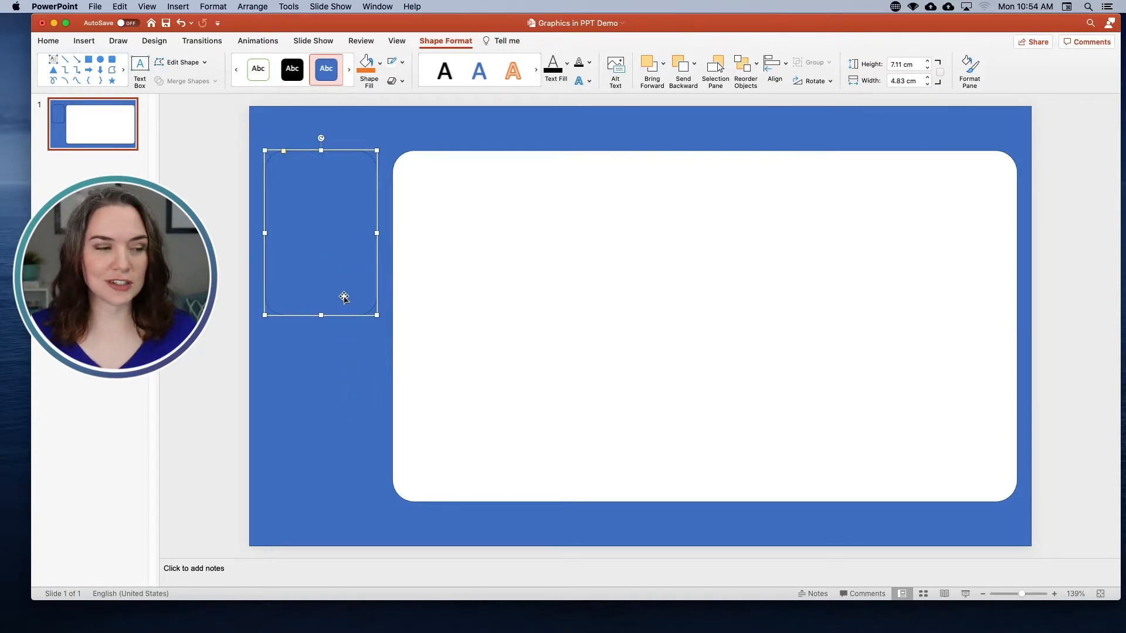
click(276, 152)
click(276, 153)
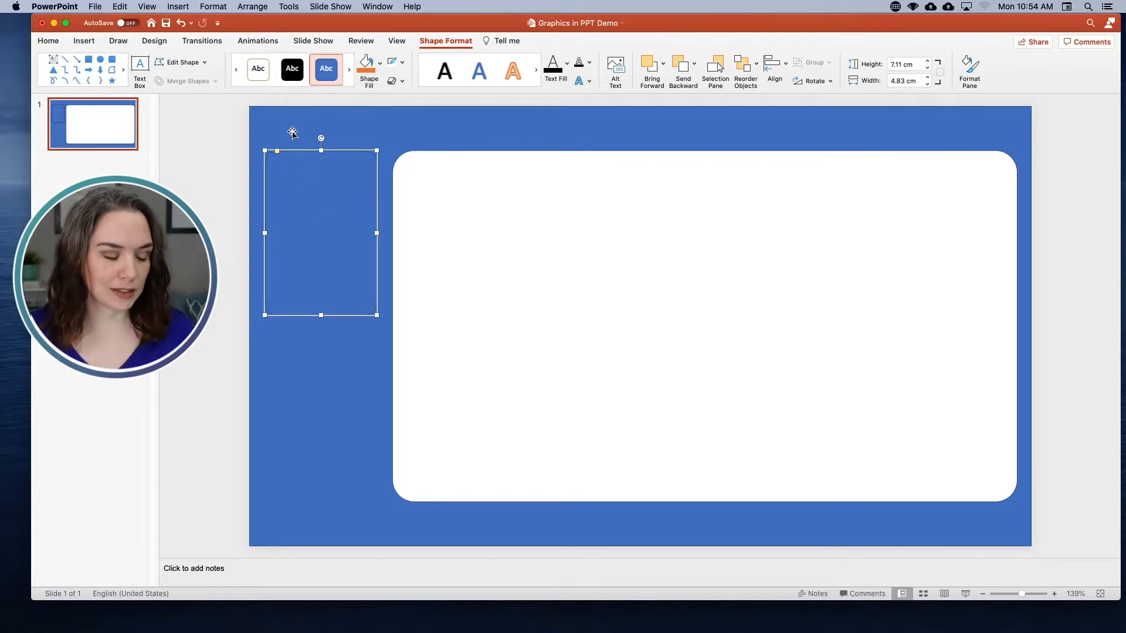
Merge the small rounded rectangle with the blue background using Combine to cut a second window beside the large one
shift+click(293, 131)
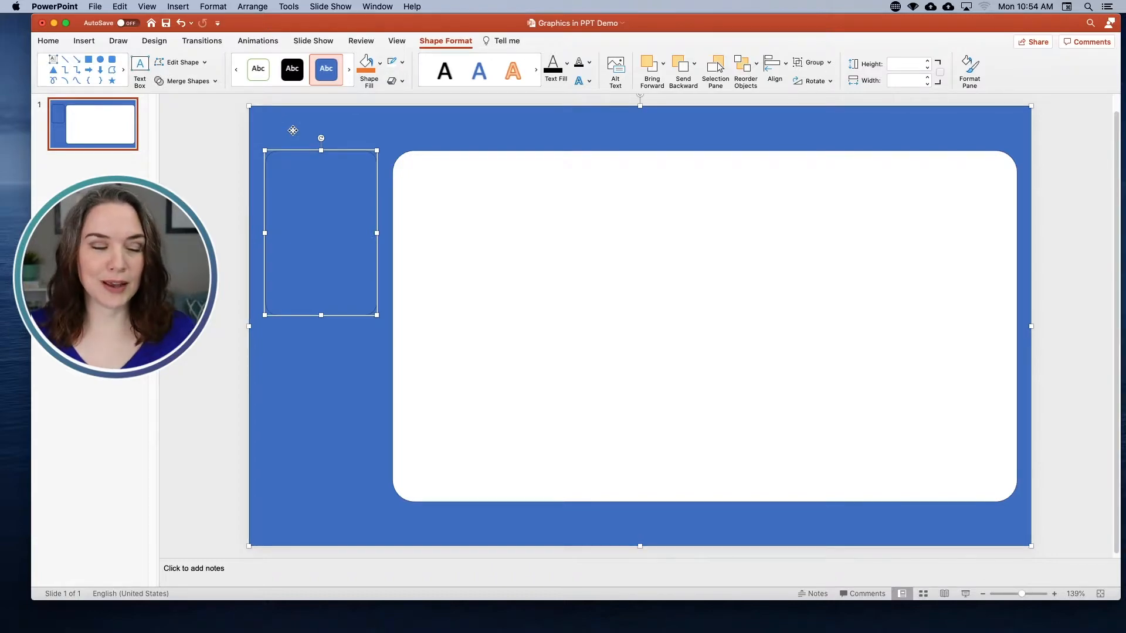
click(186, 81)
click(189, 112)
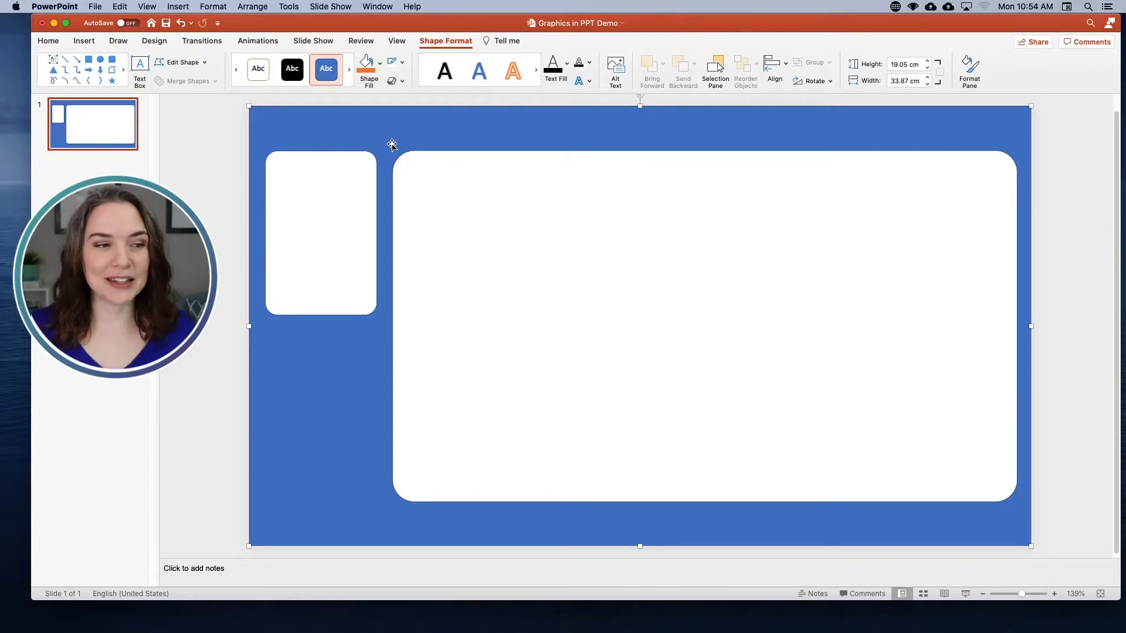
Increase the width of the frame's solid outline to 3.75 pt
click(972, 67)
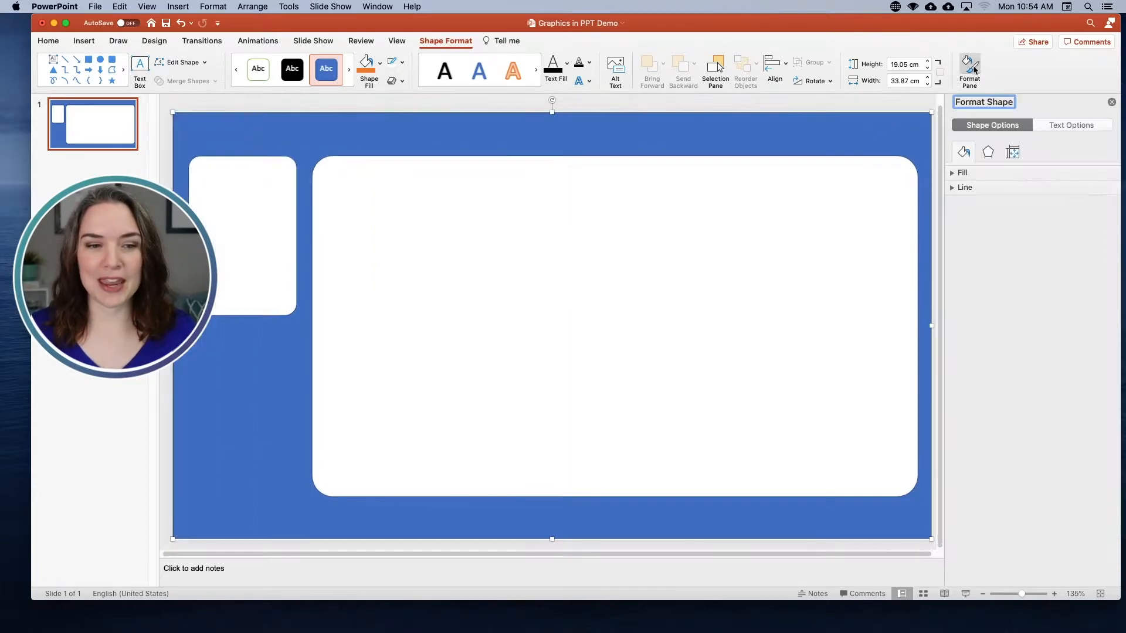
click(959, 187)
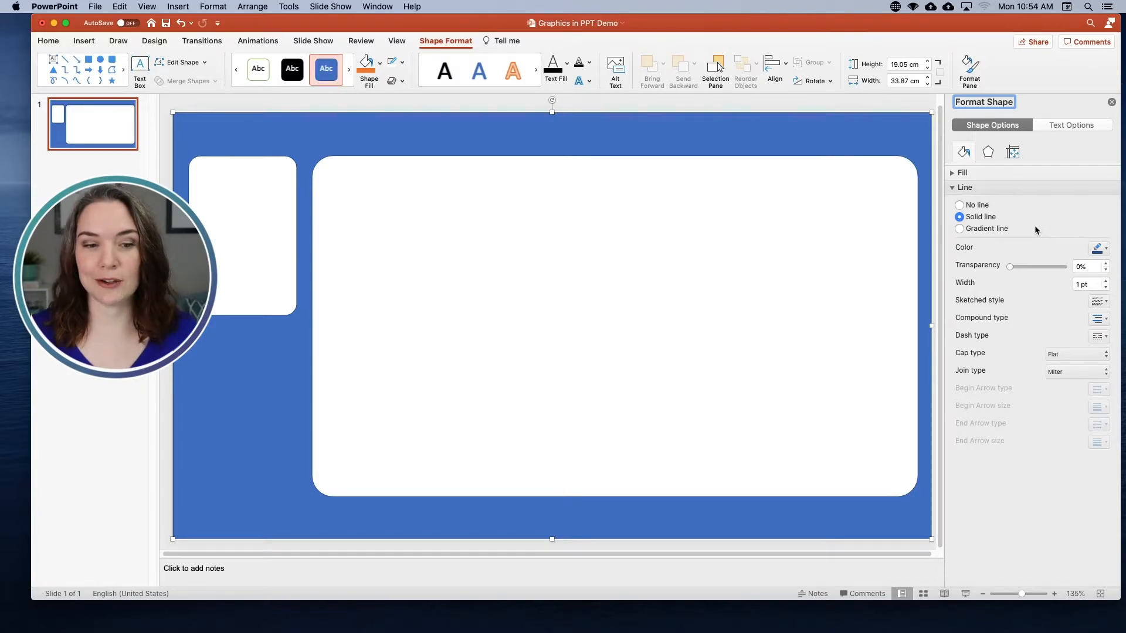
click(1106, 282)
click(1106, 281)
click(1106, 282)
click(1106, 282)
click(1106, 281)
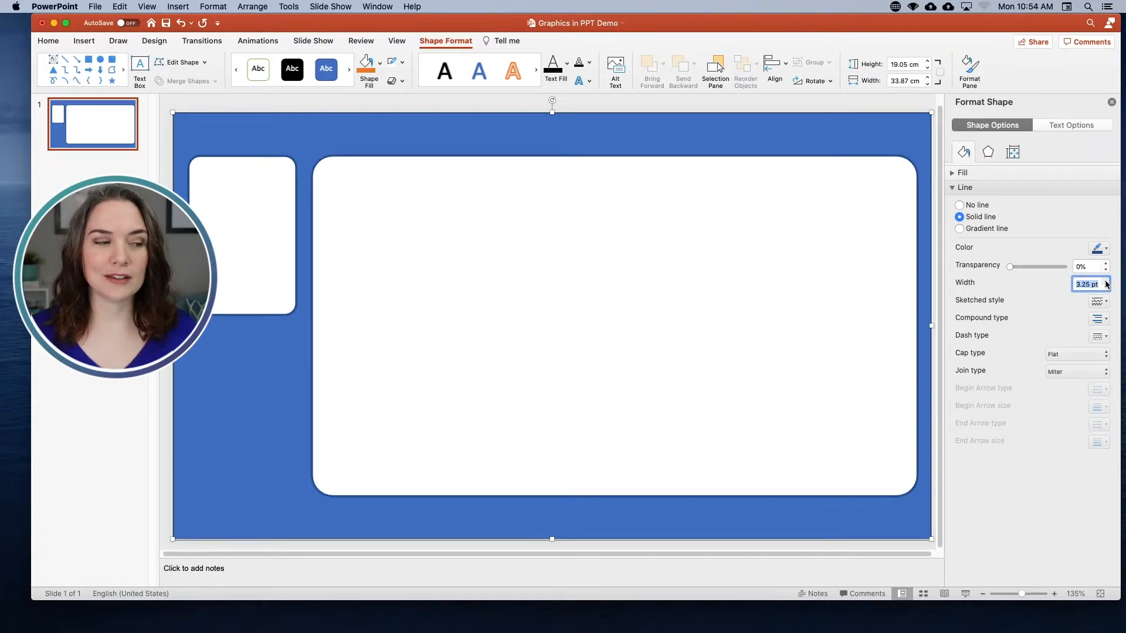
click(1106, 282)
click(1106, 282)
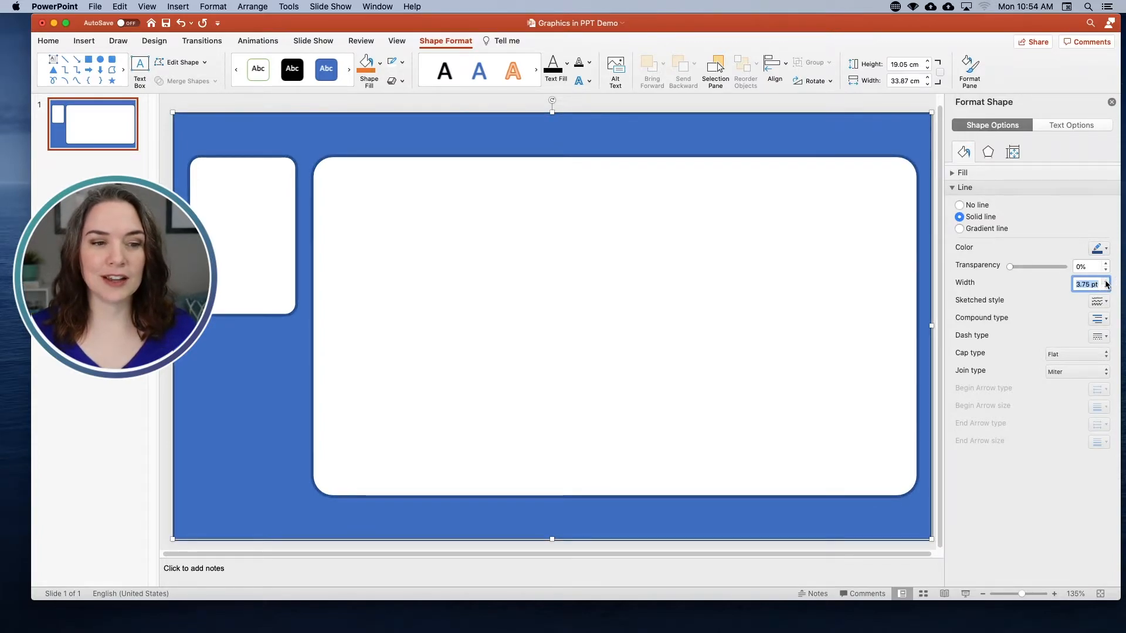
Try white and the fill's own blue as the frame's outline colour, and settle on a darker shade of the theme blue
click(1103, 249)
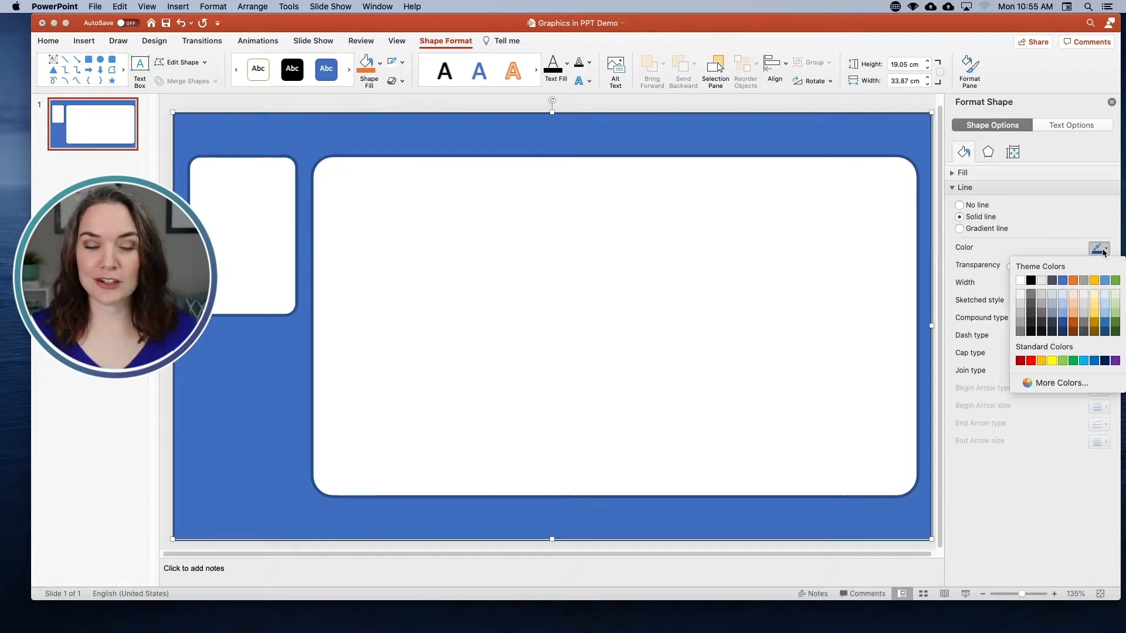
click(1023, 278)
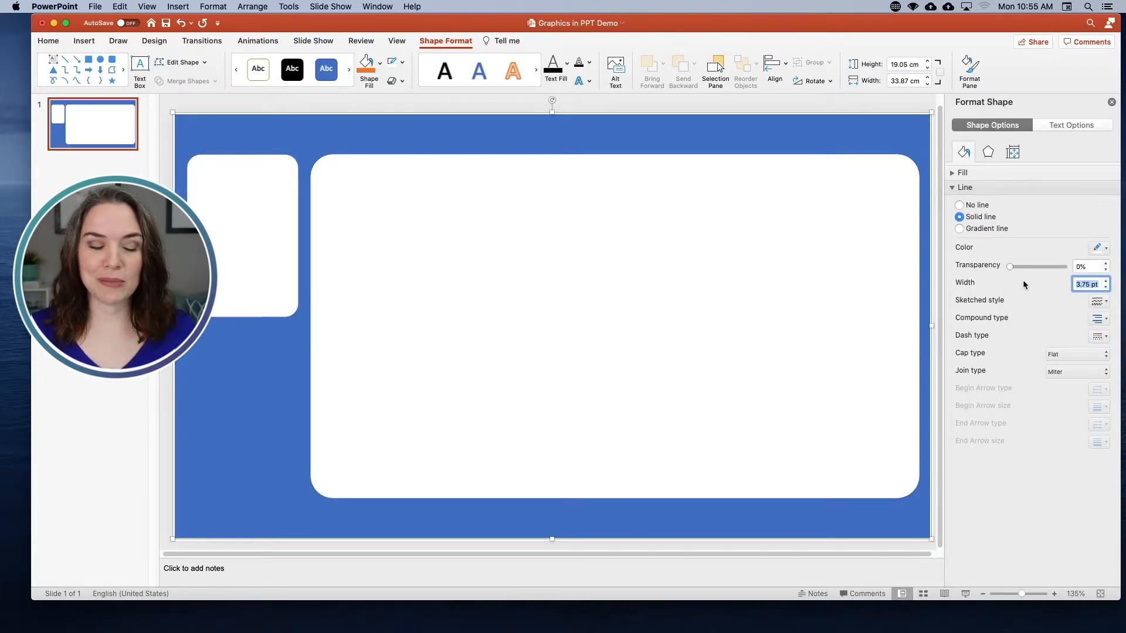
click(1101, 249)
click(1064, 281)
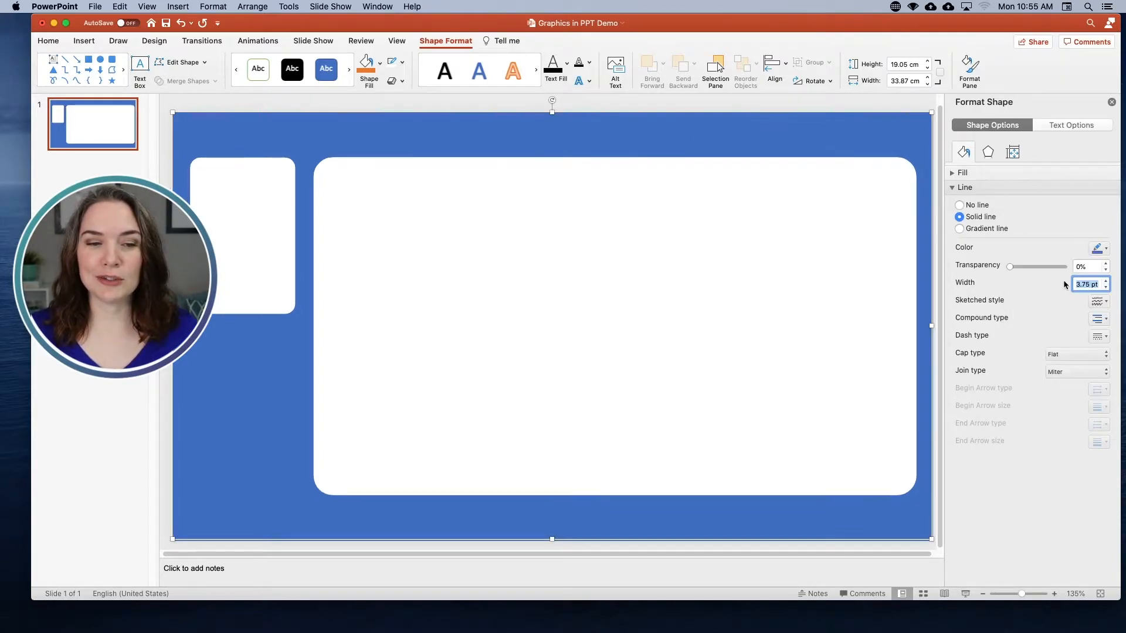
click(1098, 249)
click(1061, 321)
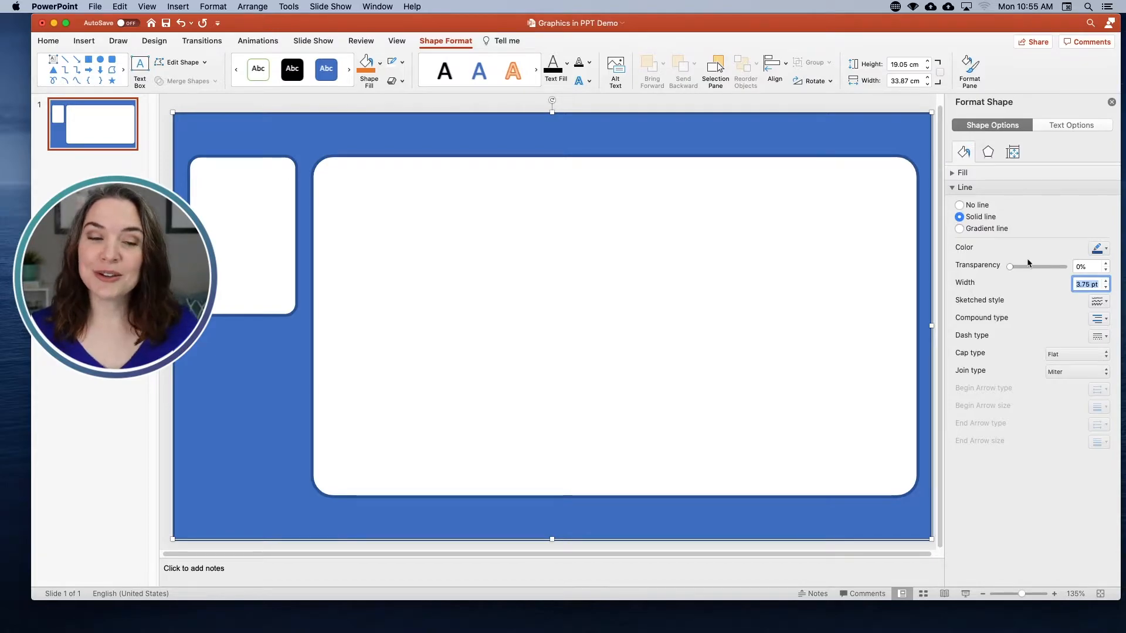
Give the frame a gradient fill of type Radial, with its direction spreading from the lower-right corner
click(952, 173)
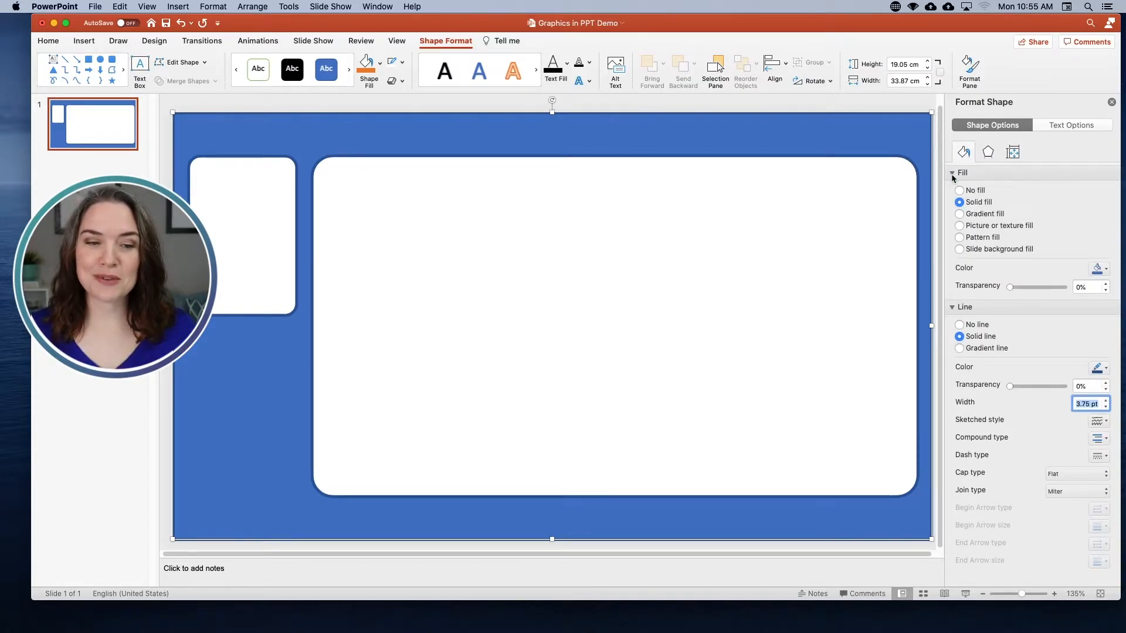
click(960, 215)
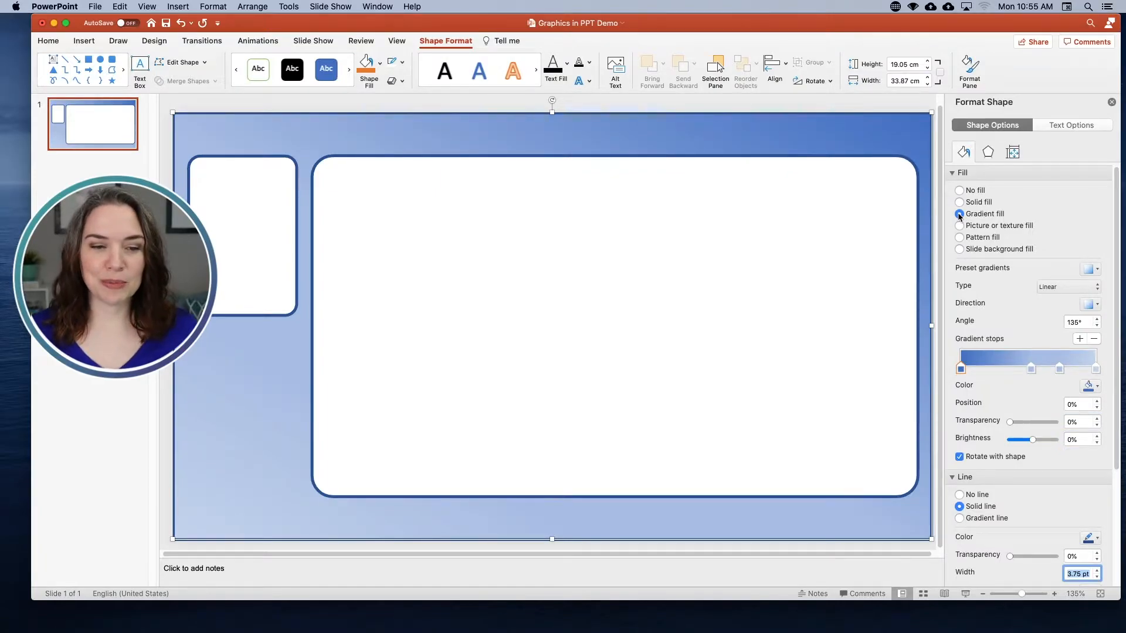
click(1069, 287)
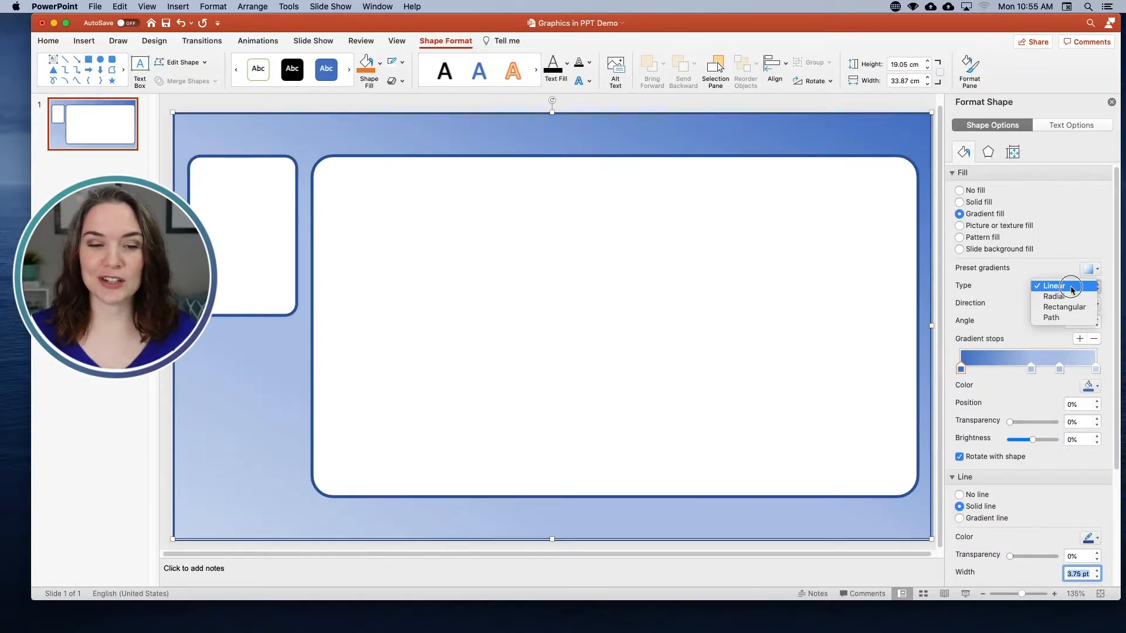
click(1072, 298)
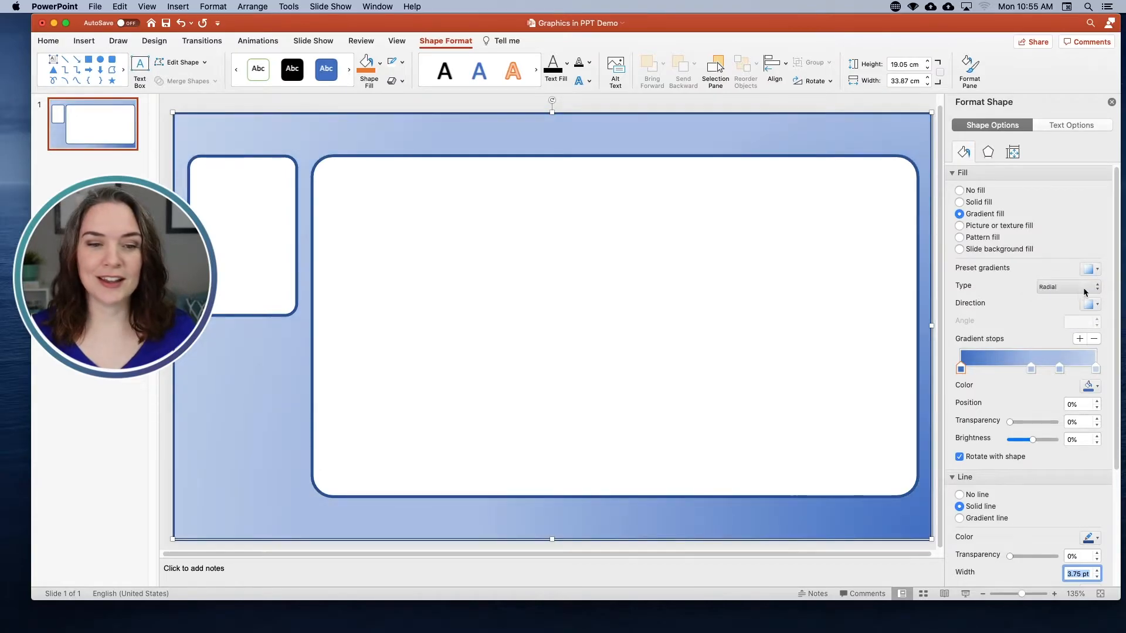
click(1090, 270)
click(1091, 270)
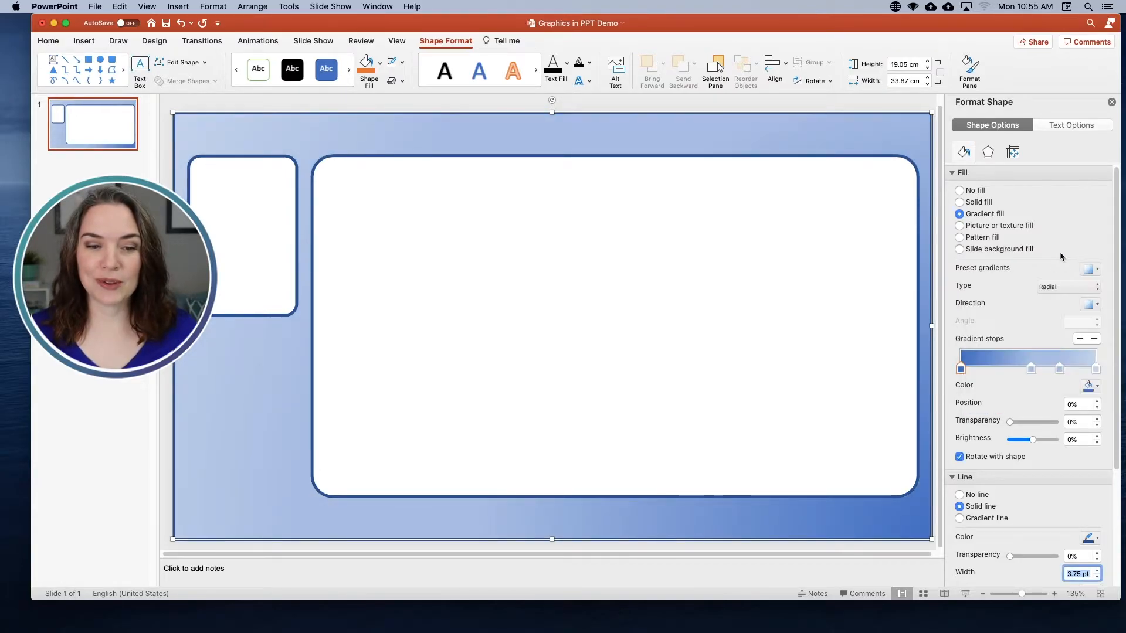
click(1089, 304)
click(1062, 330)
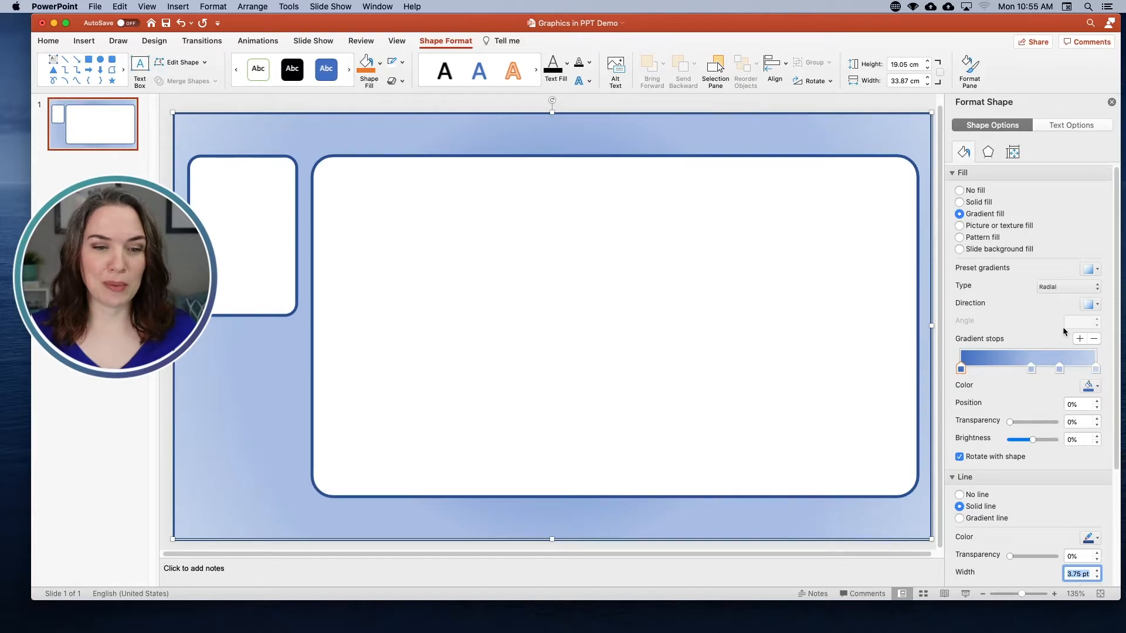
click(1090, 304)
click(1004, 329)
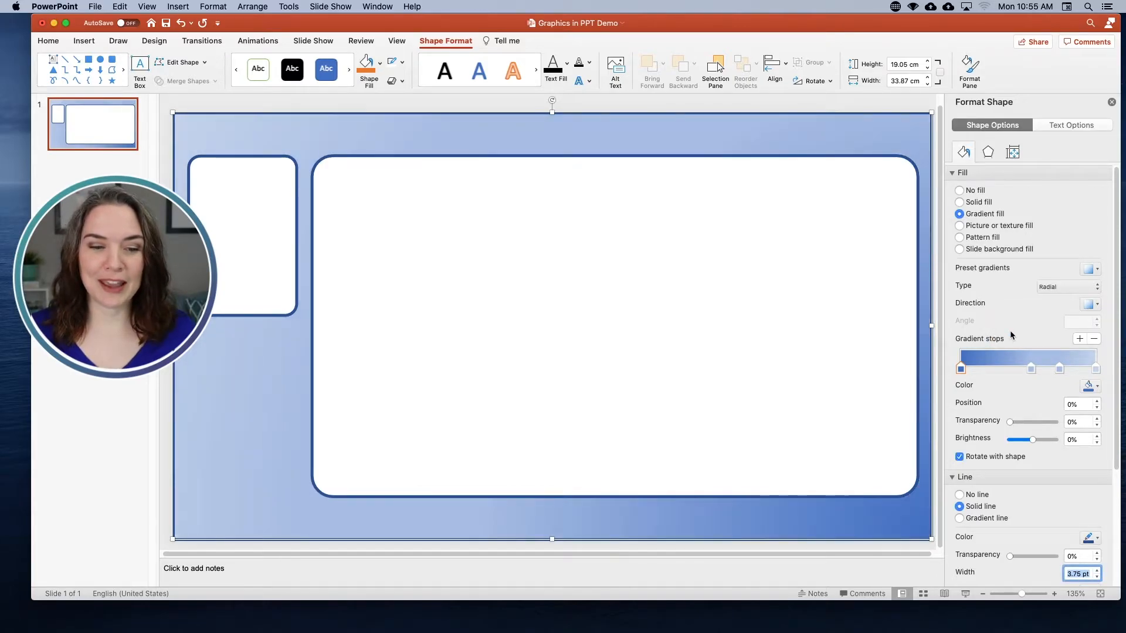
Remove one of the two middle gradient stops and move the remaining middle stop to position 79%
mouse_move(1032, 369)
mouse_down()
mouse_move(1009, 369)
mouse_move(1041, 369)
mouse_up()
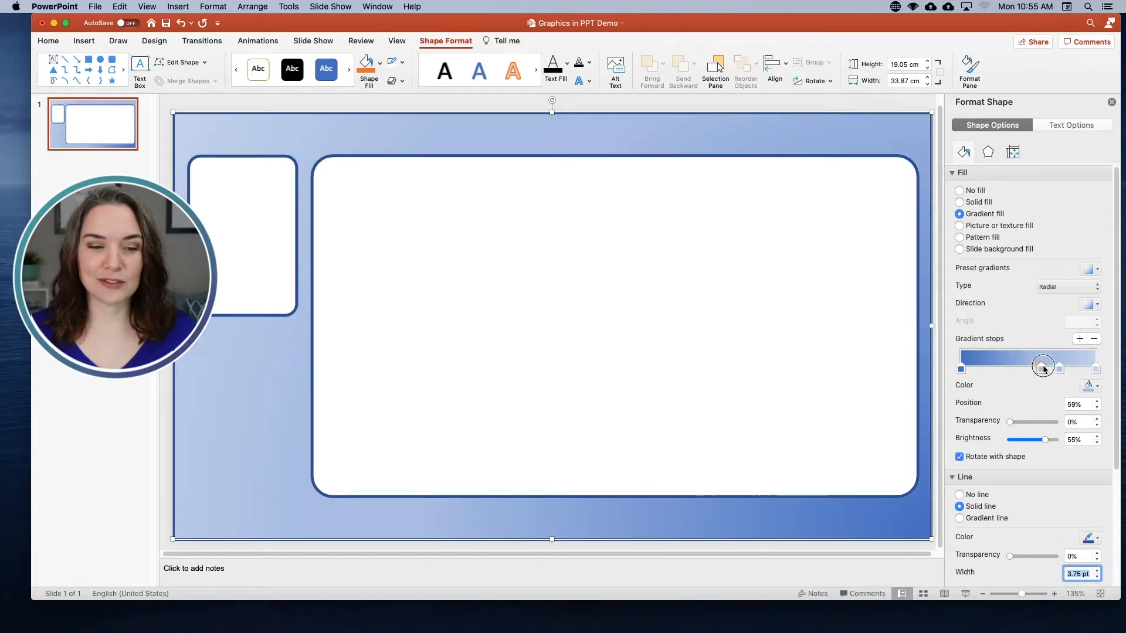
click(1060, 370)
click(1094, 339)
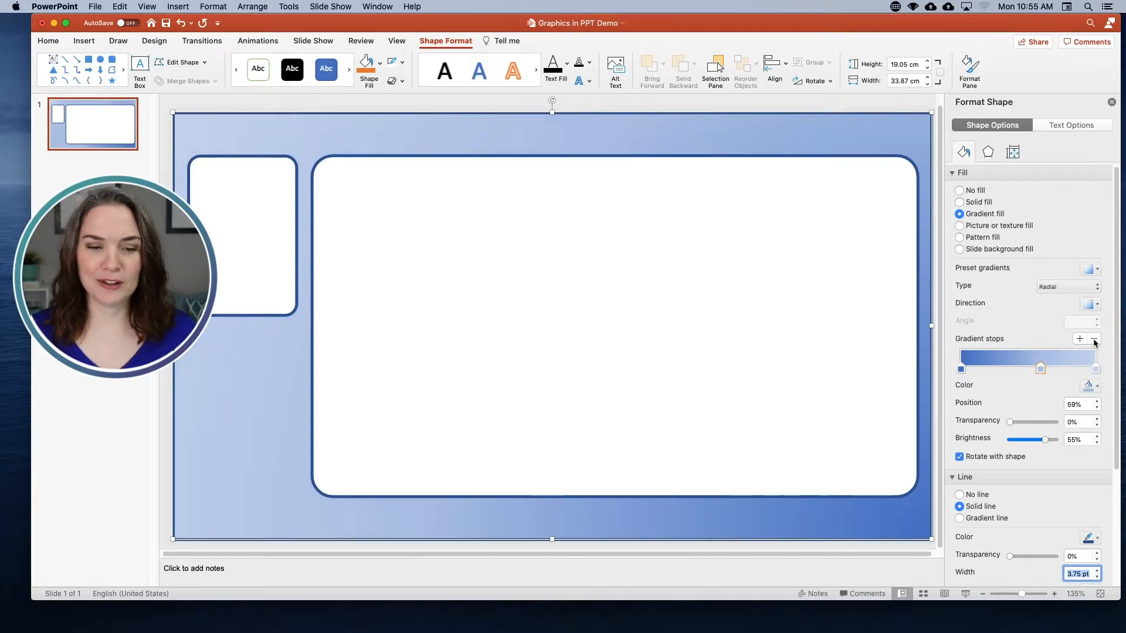
drag(1040, 369, 1068, 366)
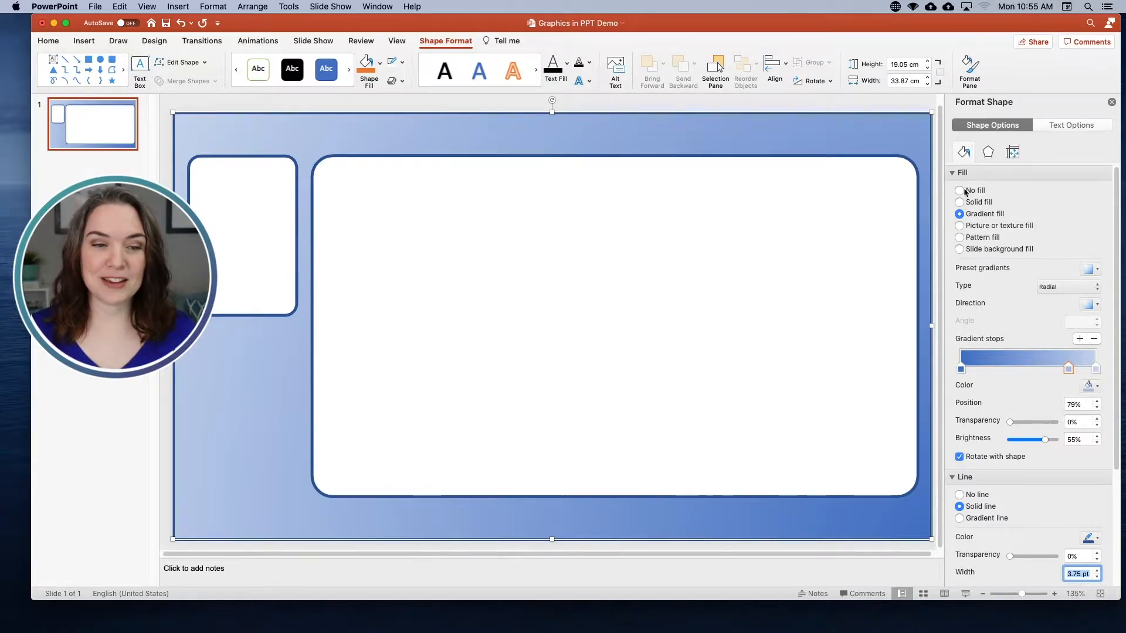
Try the frame with no outline, and restore the solid line
click(953, 174)
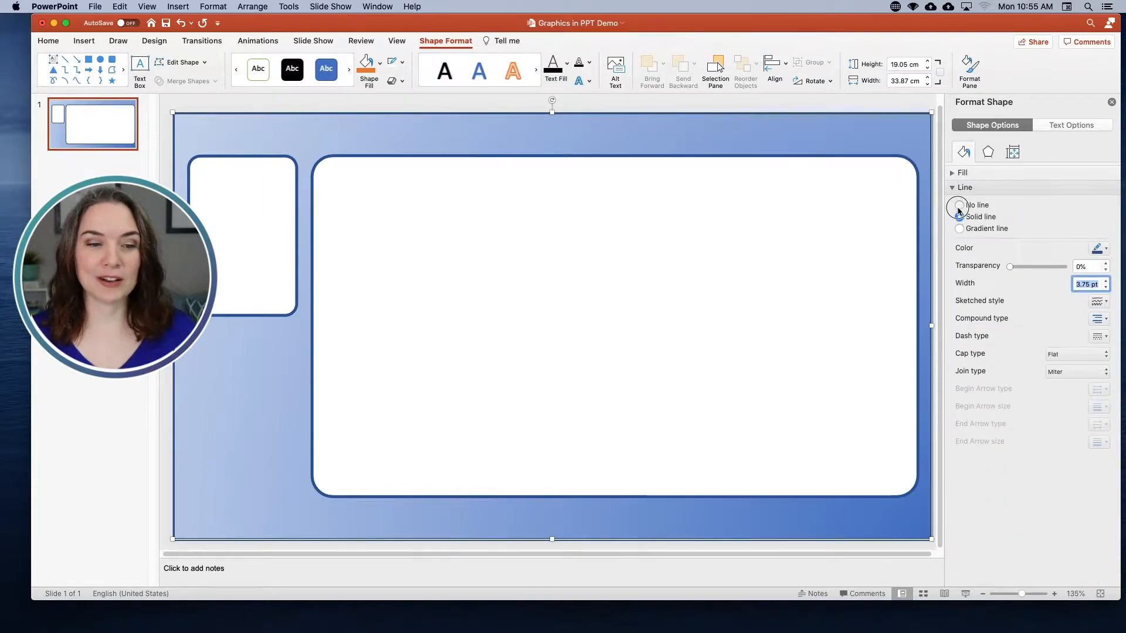
click(960, 205)
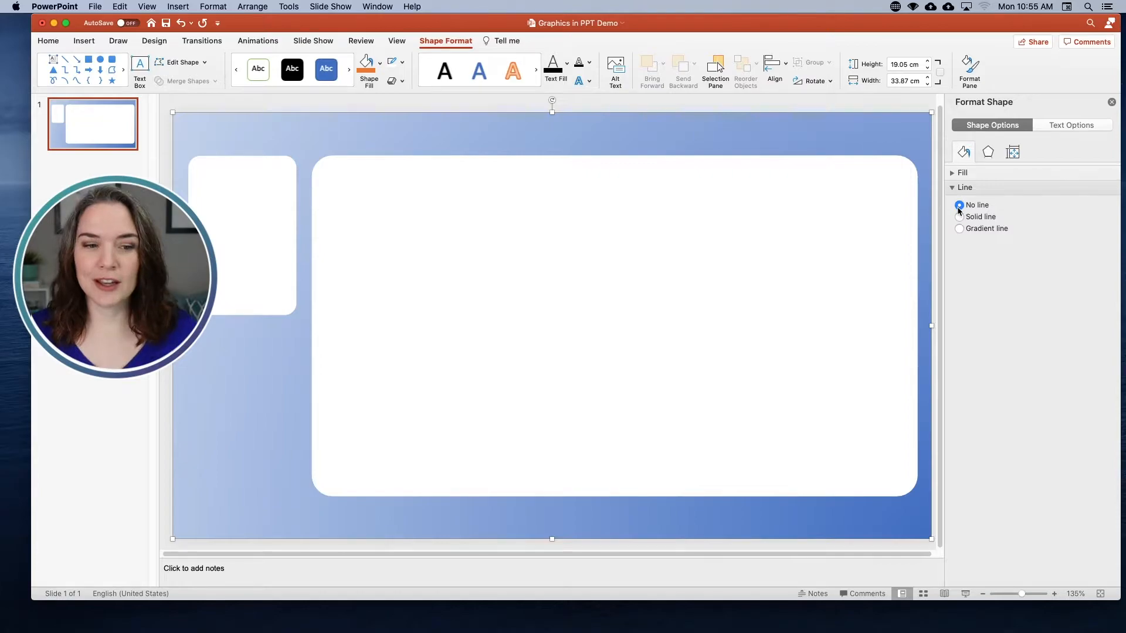
click(961, 217)
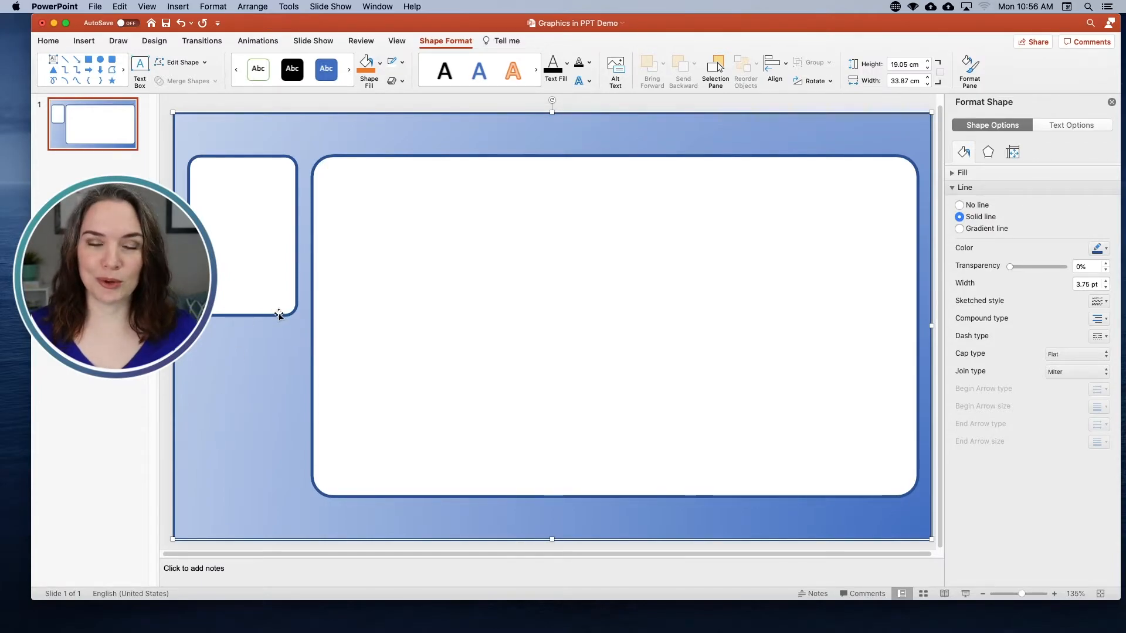
Save the frame shape as a PNG picture named PIP Screenshare.png in the Graphics in PPT folder
right_click(285, 357)
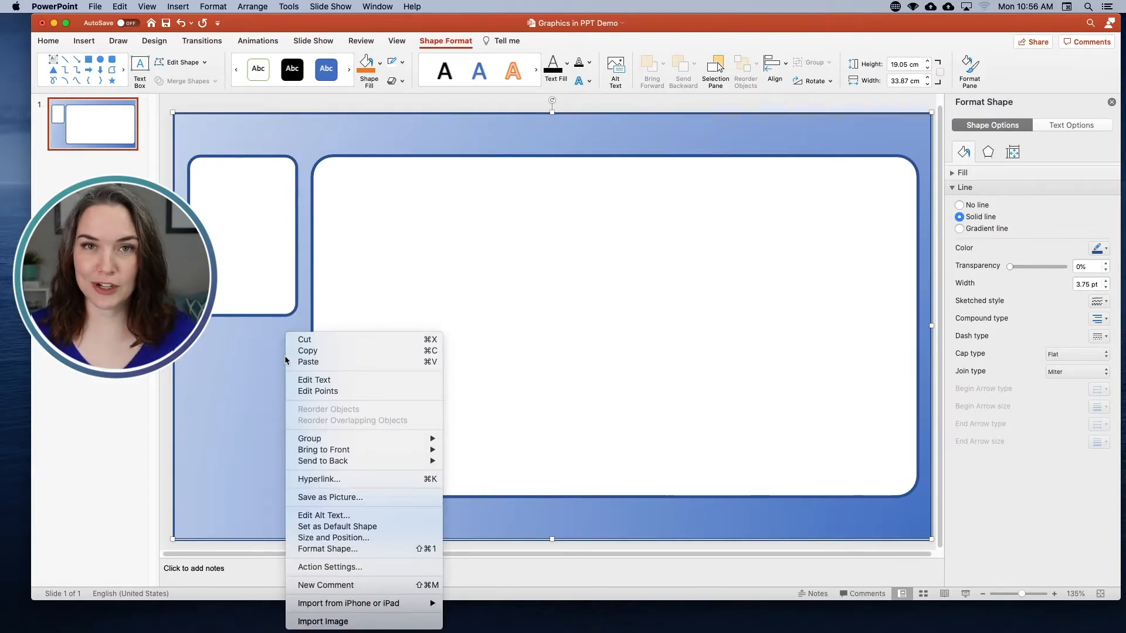
click(320, 493)
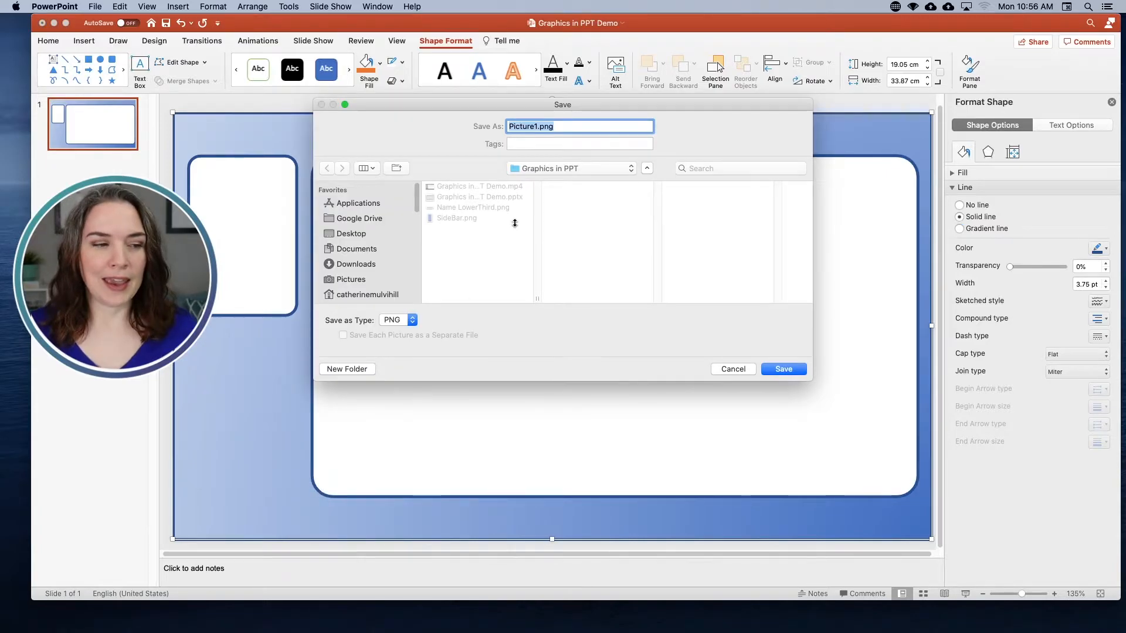
drag(538, 127, 495, 127)
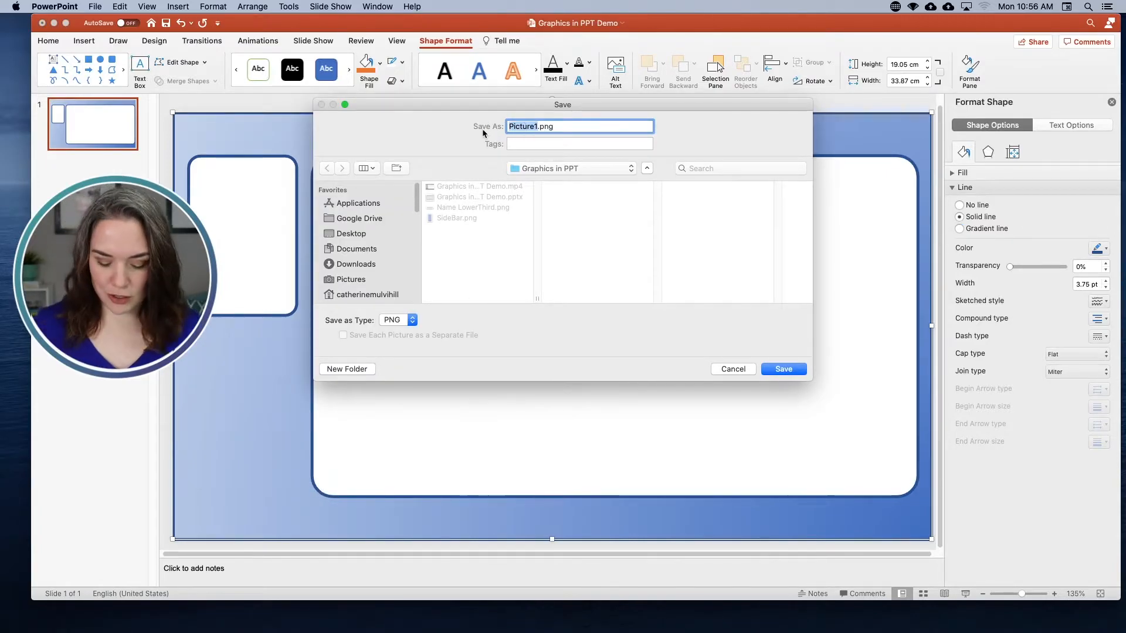
text(PIP S)
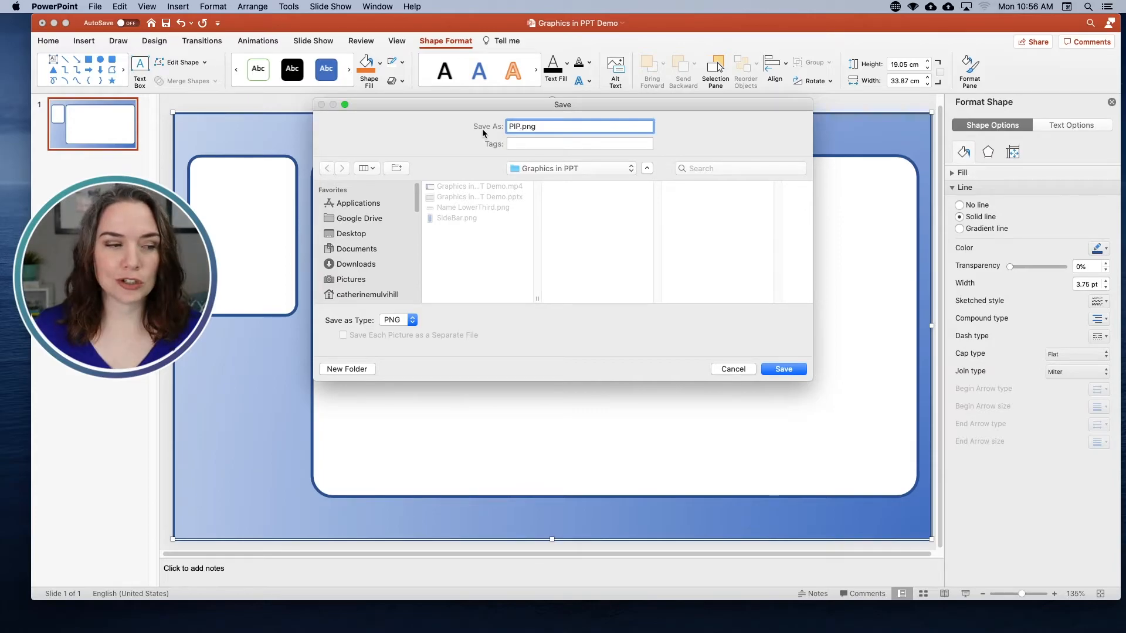
text(creenshare)
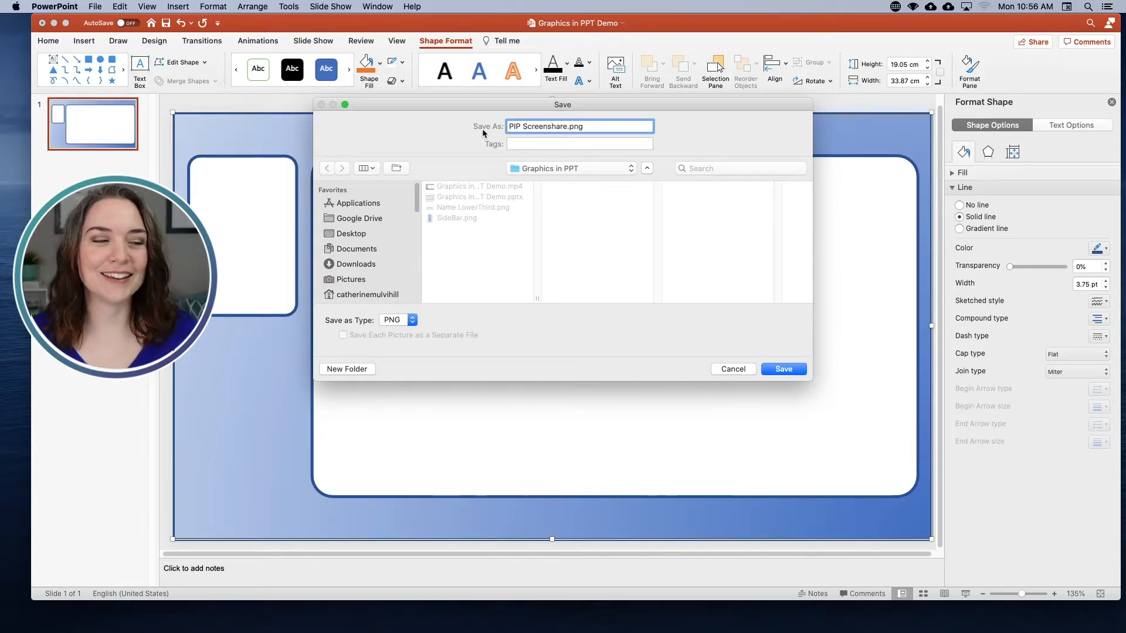
click(780, 370)
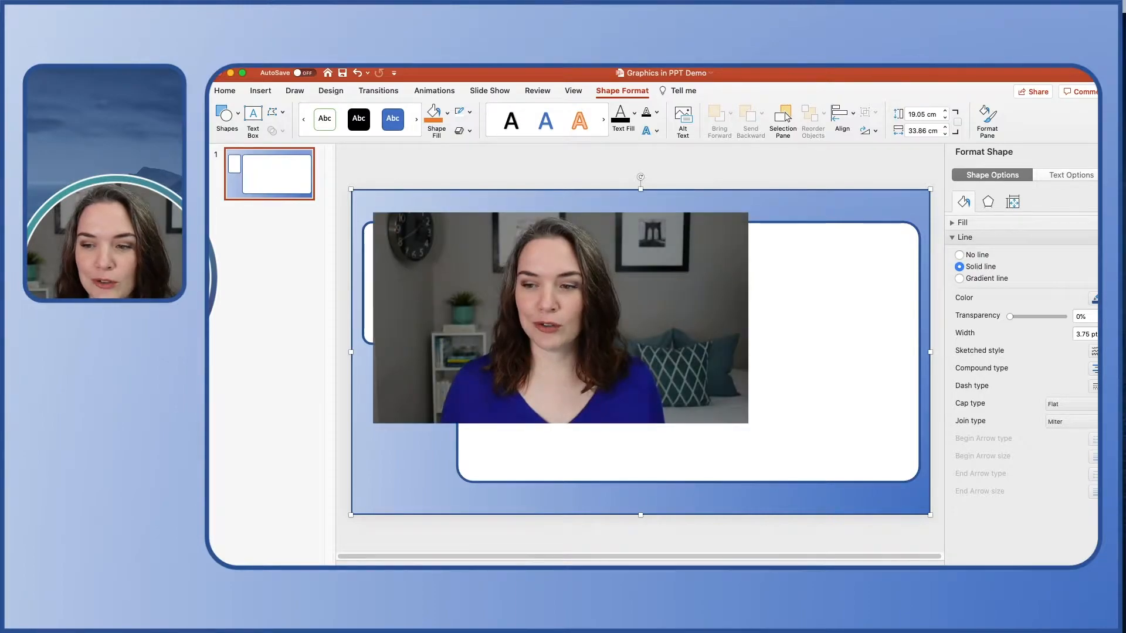
Delete the slide holding the frame and insert a new slide with the Blank layout
key(super+Tab)
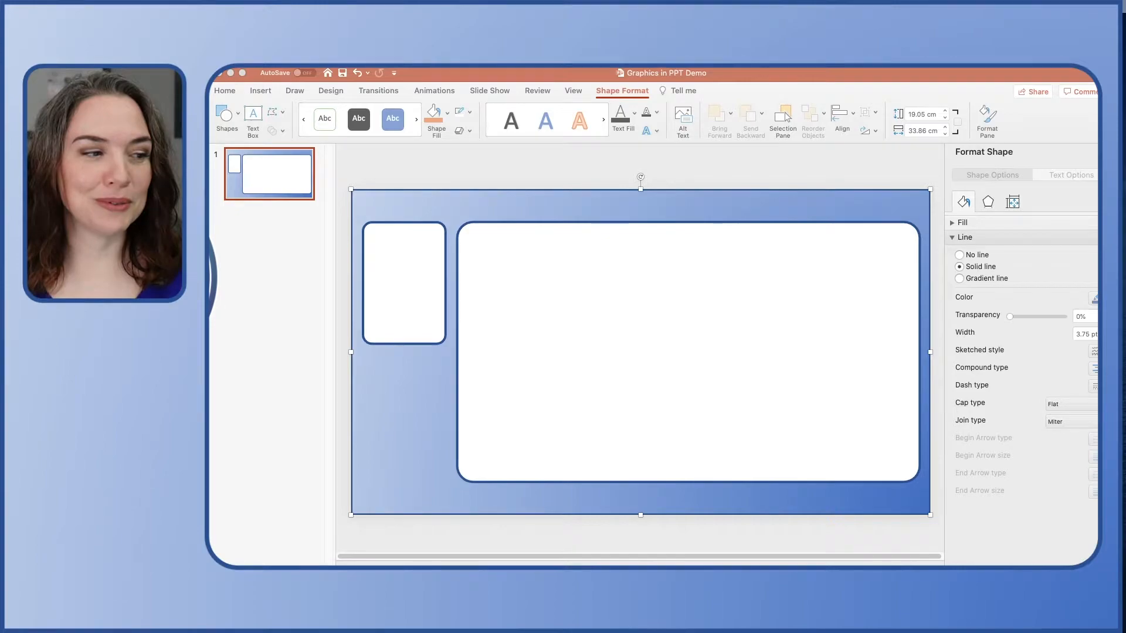
right_click(282, 174)
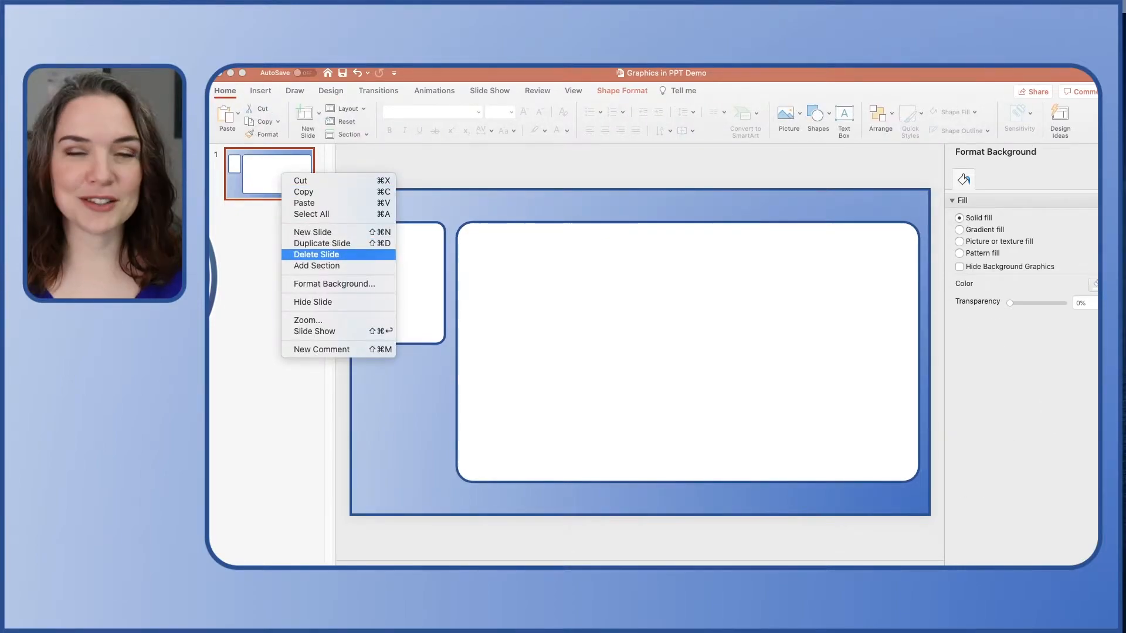
click(317, 255)
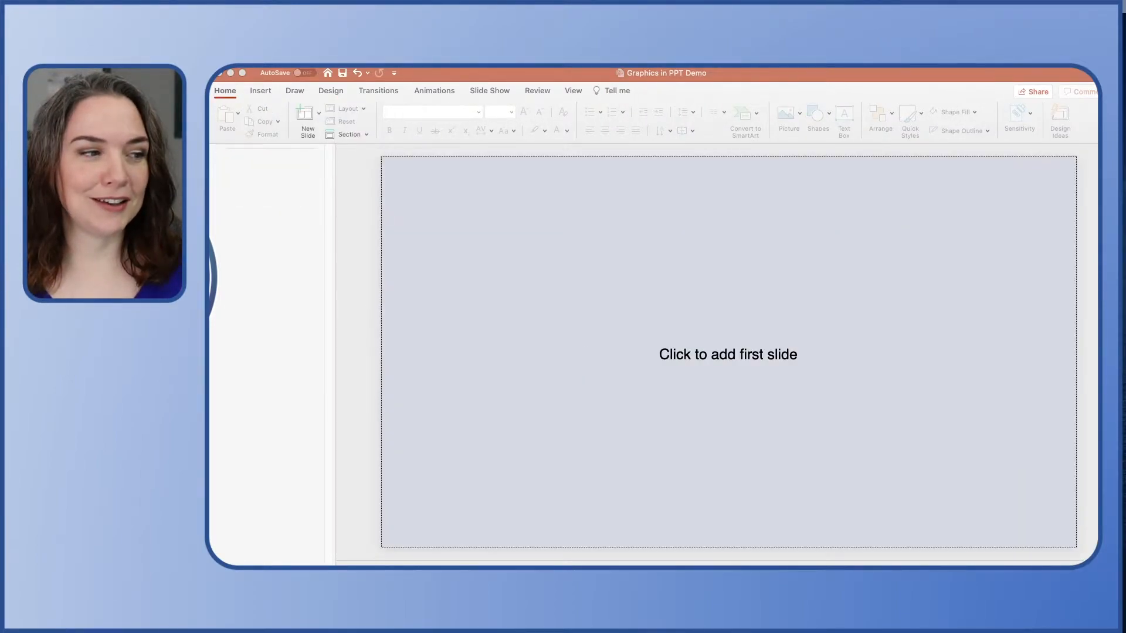
click(255, 92)
click(238, 112)
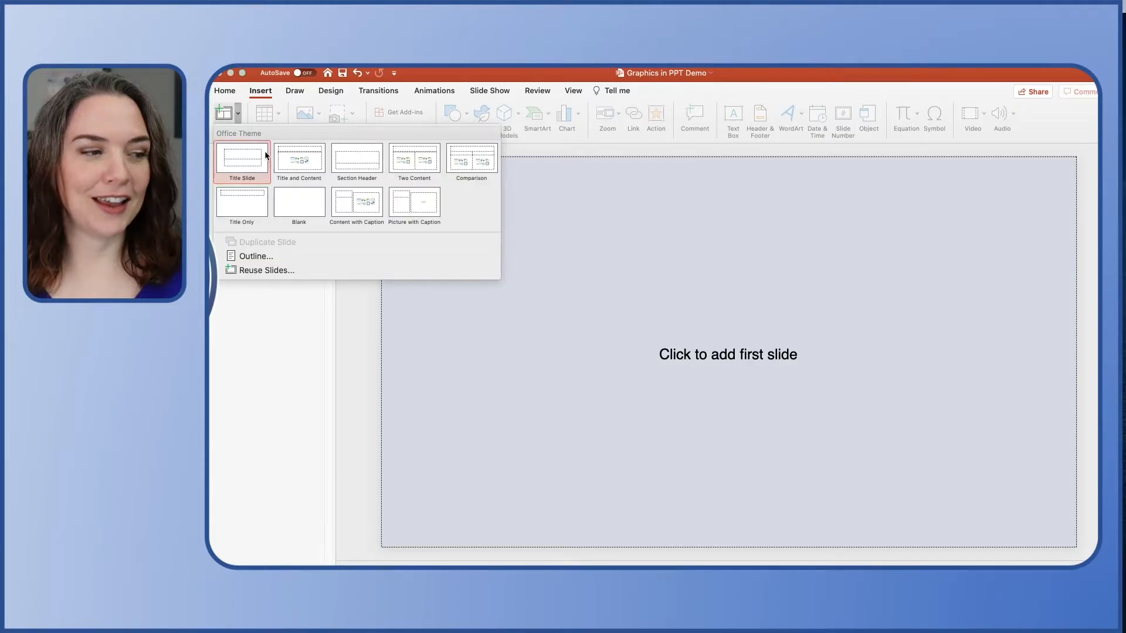
click(300, 202)
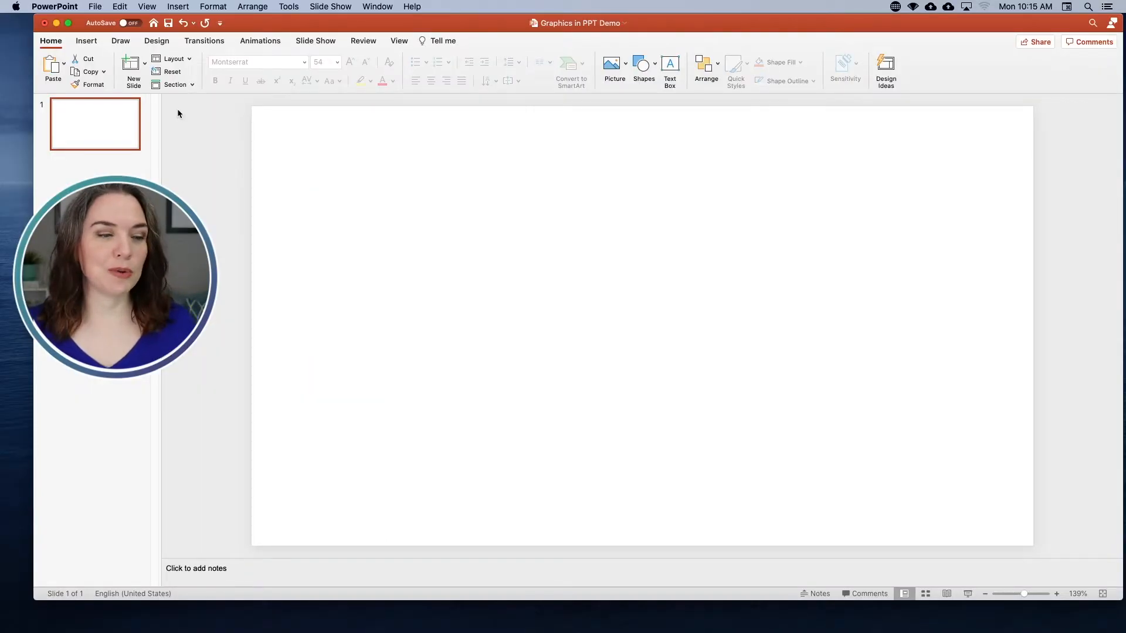
Draw a full-height rectangle about 9.2 cm wide along the slide's left edge
click(641, 64)
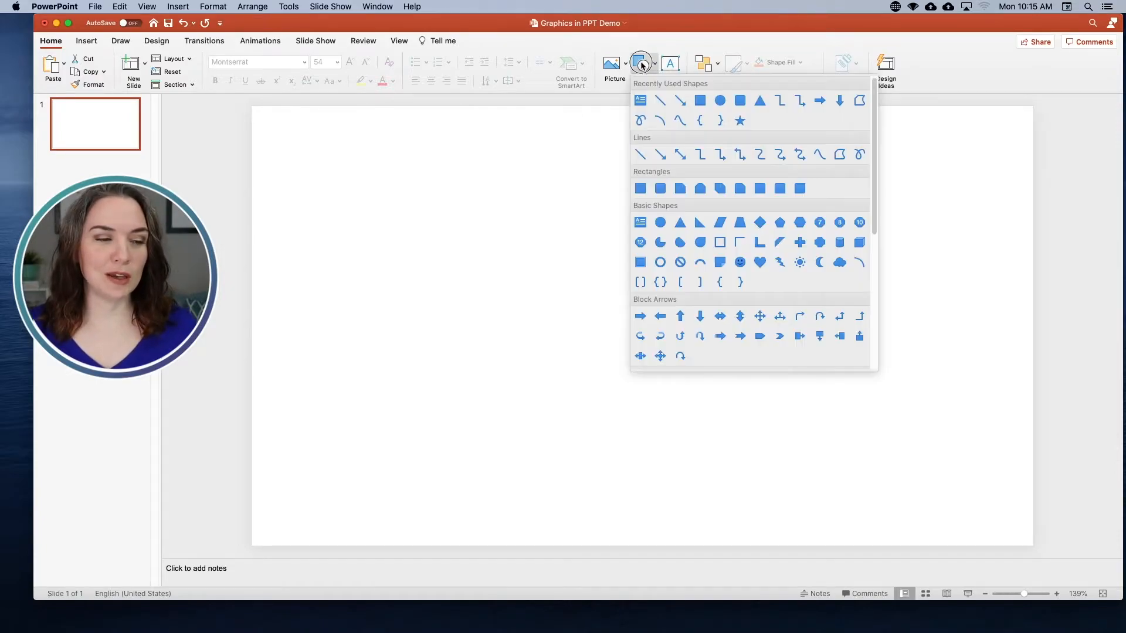
click(696, 103)
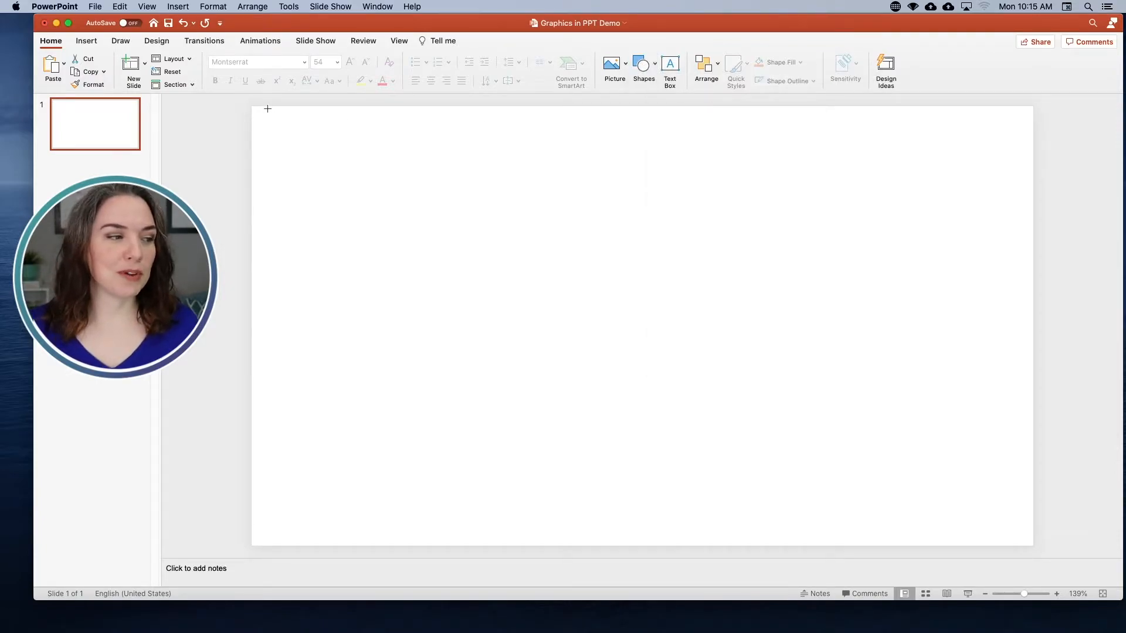
mouse_move(250, 107)
mouse_down()
mouse_move(296, 138)
mouse_move(487, 453)
mouse_move(465, 545)
mouse_up()
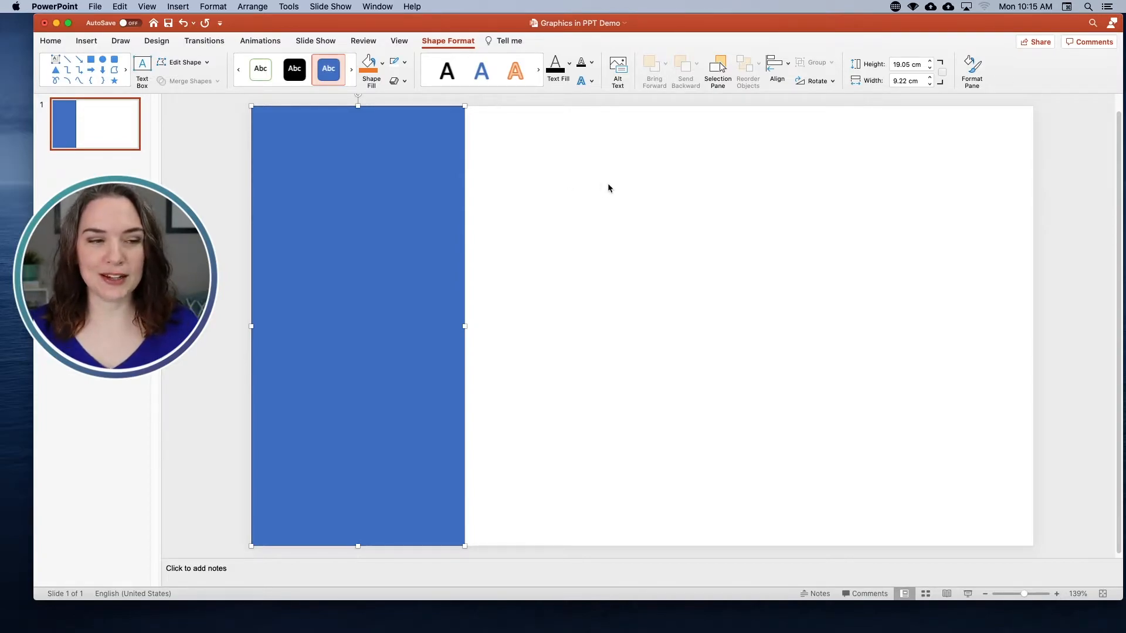
Add a text box reading AGENDA on the blank area of the slide and set its font size to 48
click(142, 69)
click(646, 196)
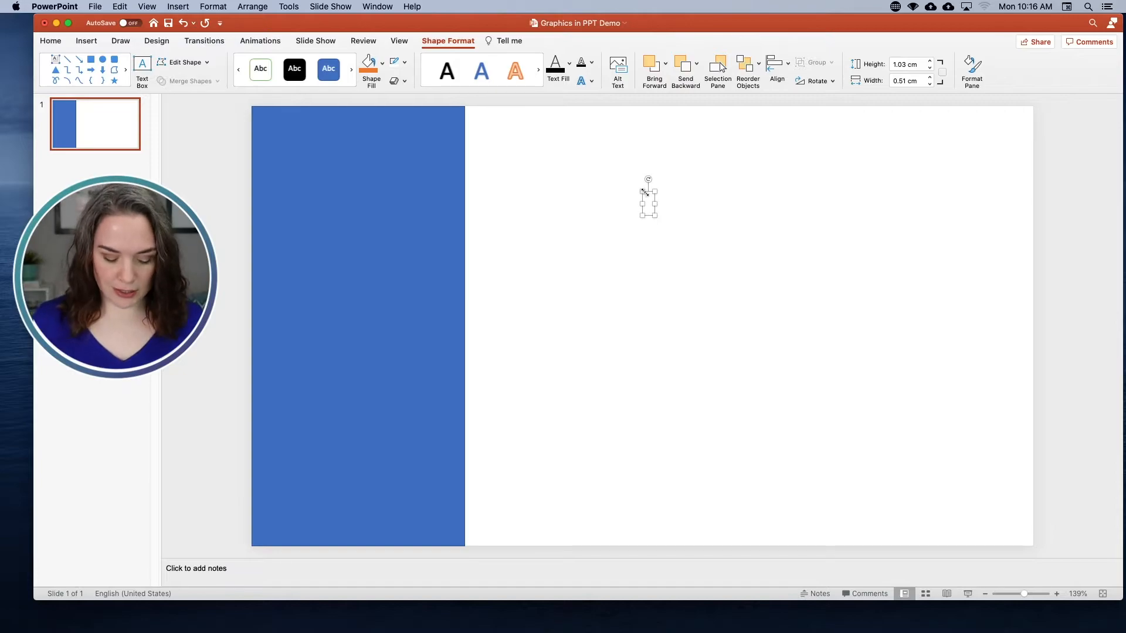
text(AGENDA)
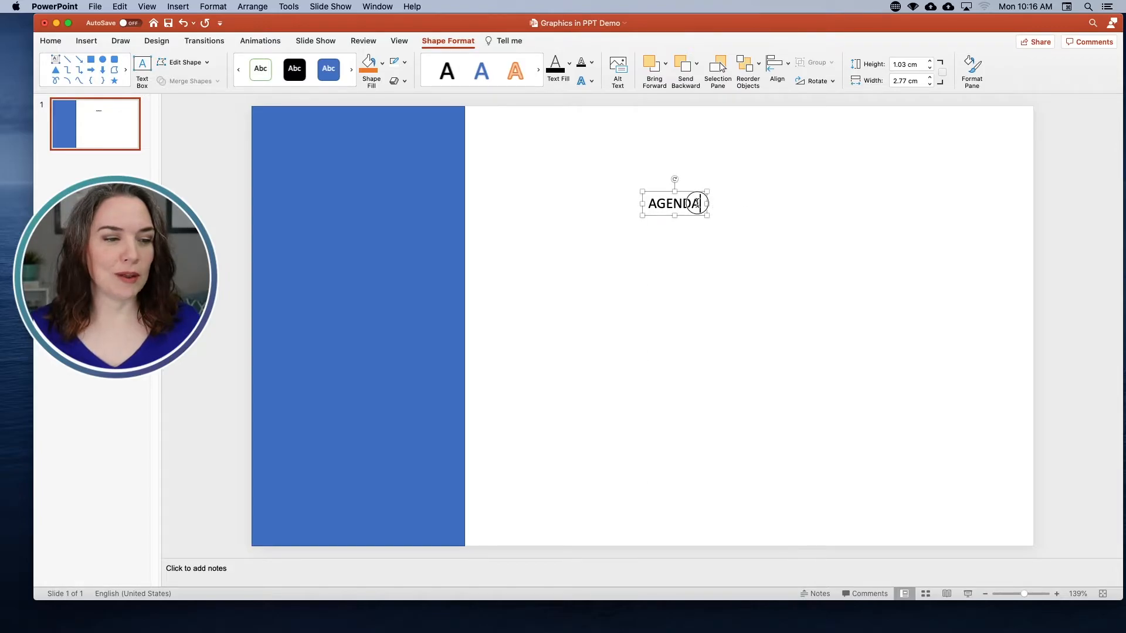
double_click(698, 204)
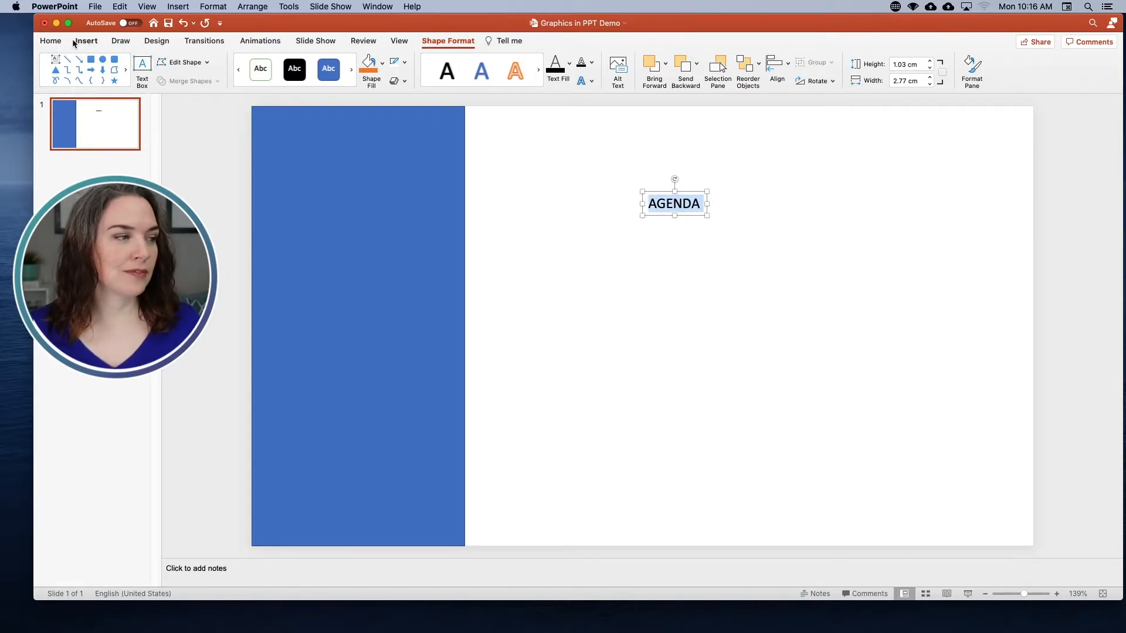
click(66, 40)
click(337, 62)
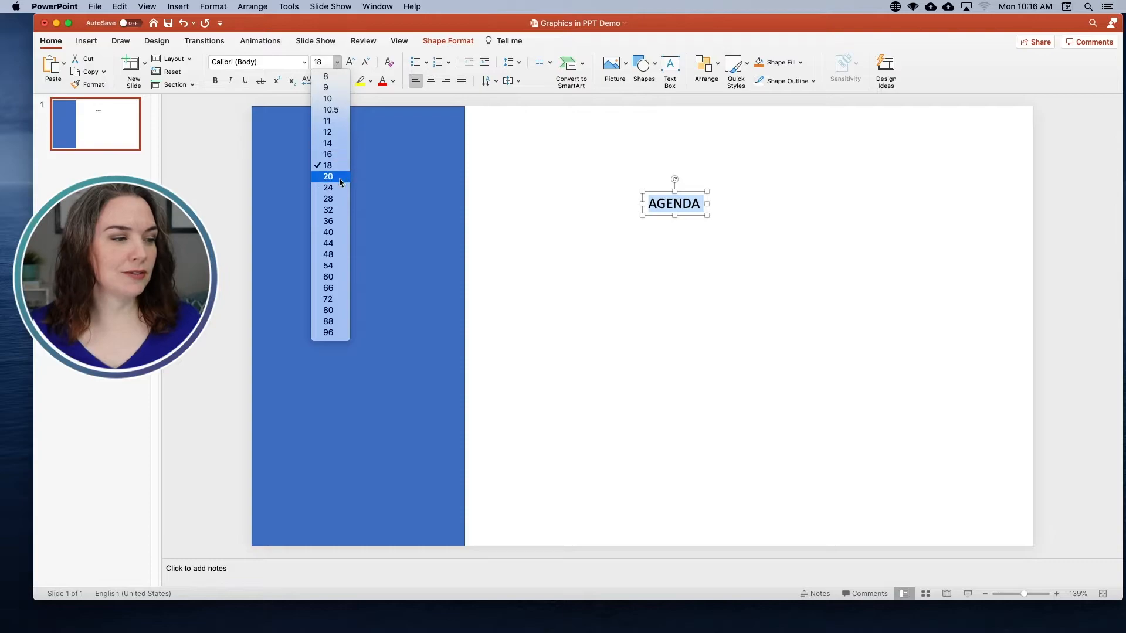
click(330, 254)
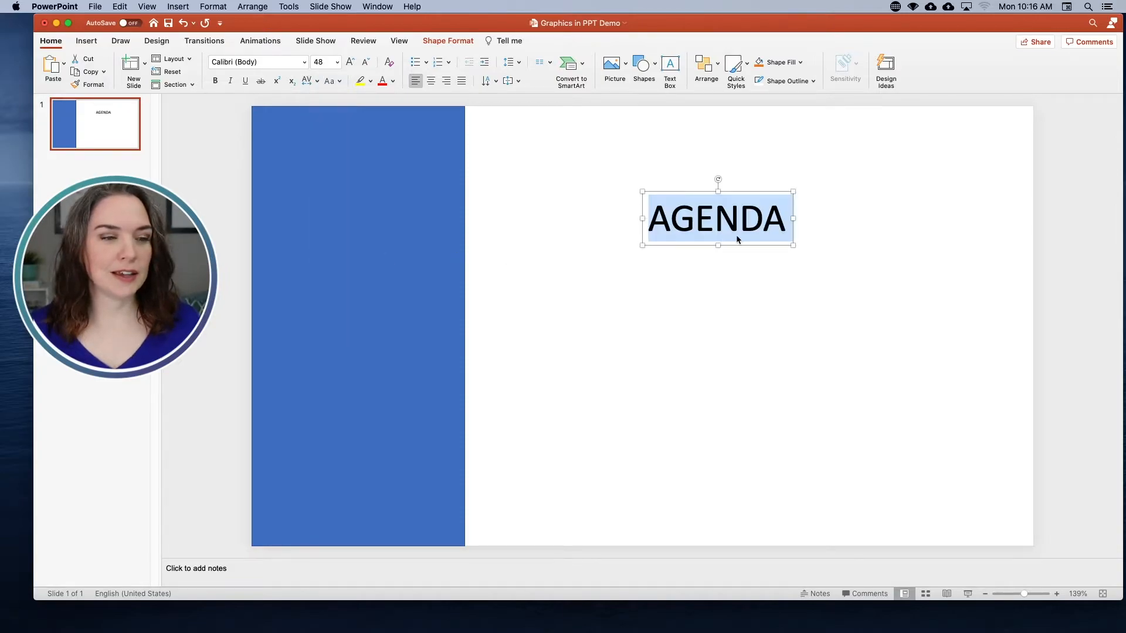
Move the AGENDA title onto the upper part of the blue rectangle and make its text white
drag(742, 247, 382, 192)
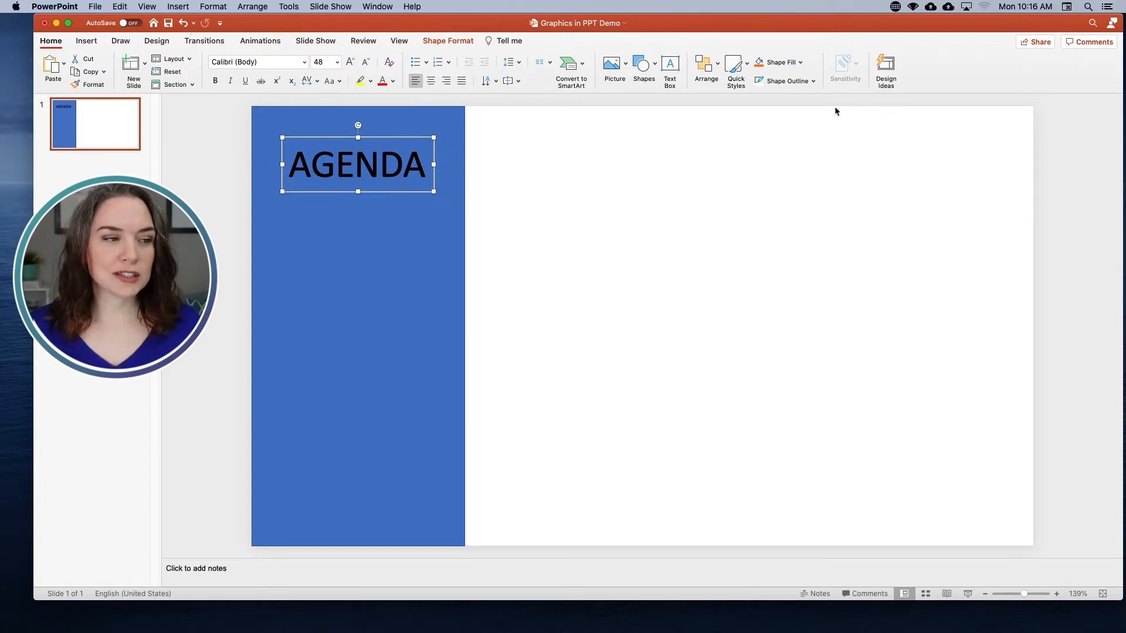
double_click(385, 163)
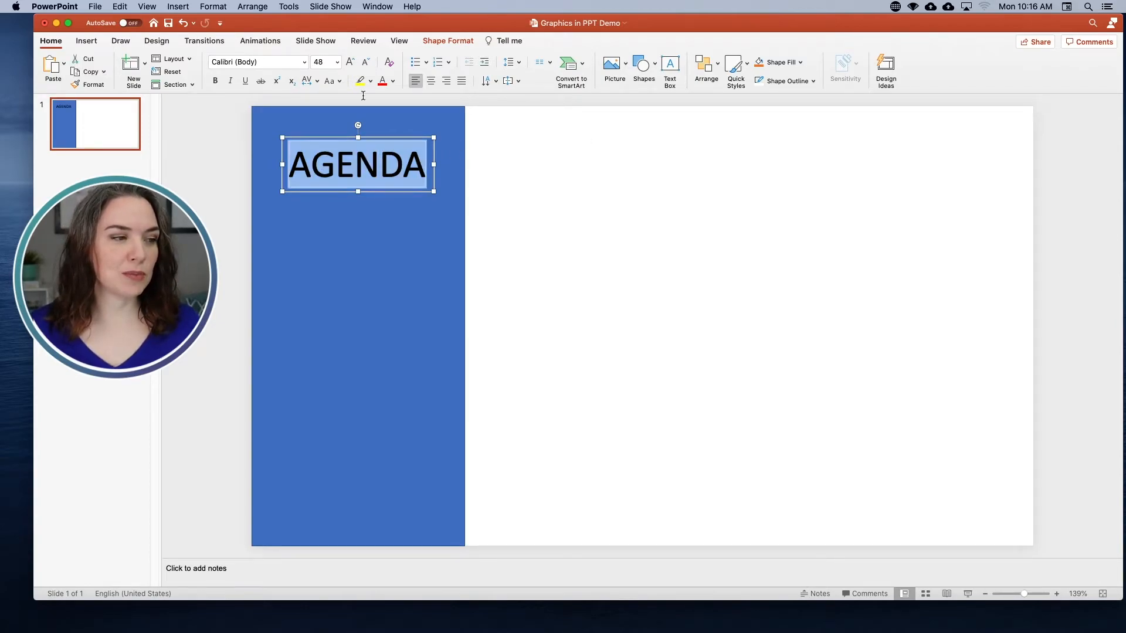
click(387, 86)
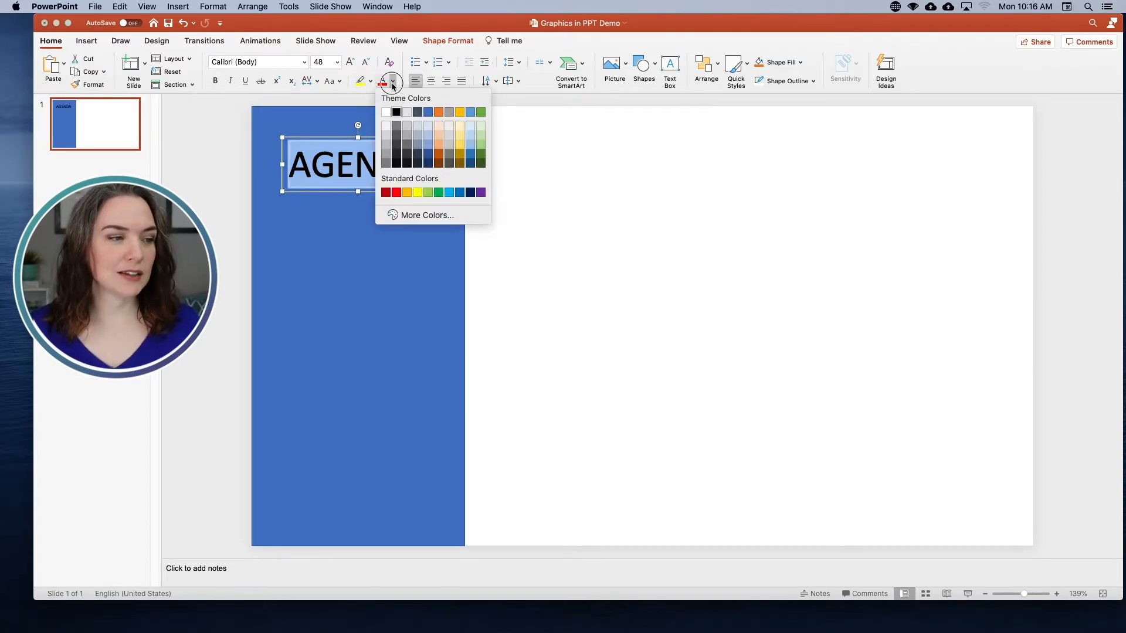
click(387, 115)
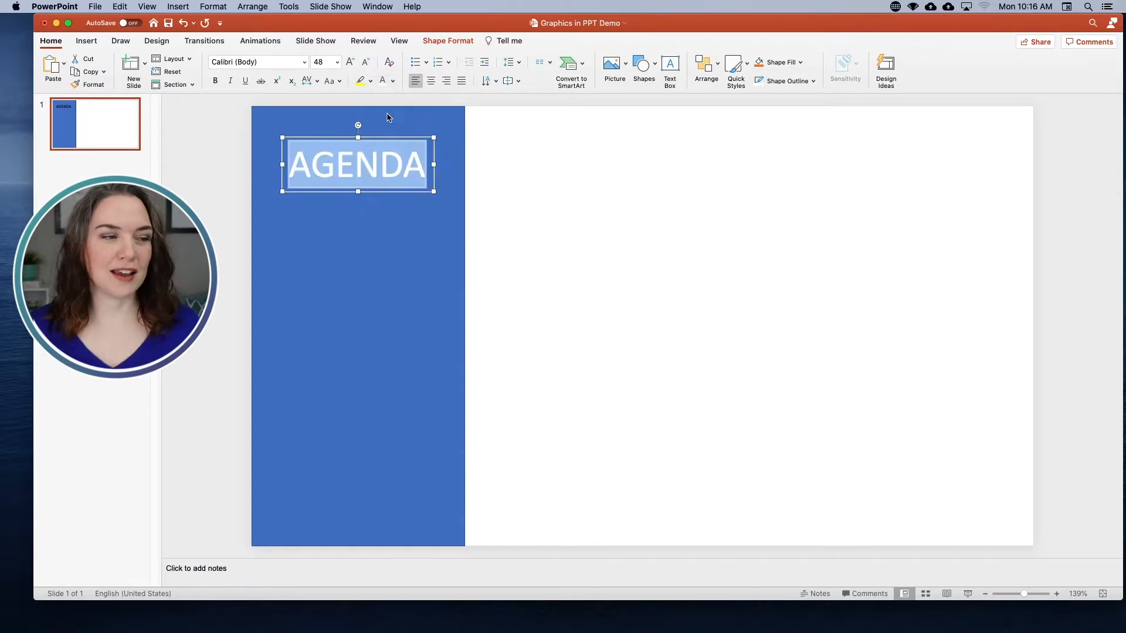
click(569, 191)
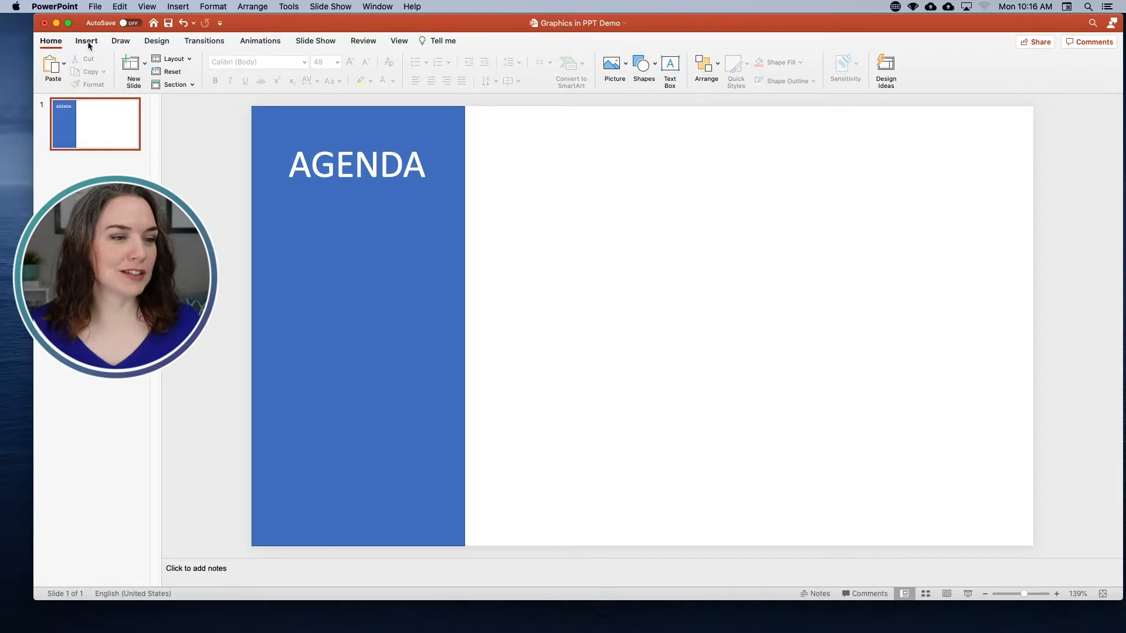
Add a second text box listing Introductions, New Initiatives, Budget Update and New Business, with a blank line between items
click(662, 69)
click(707, 228)
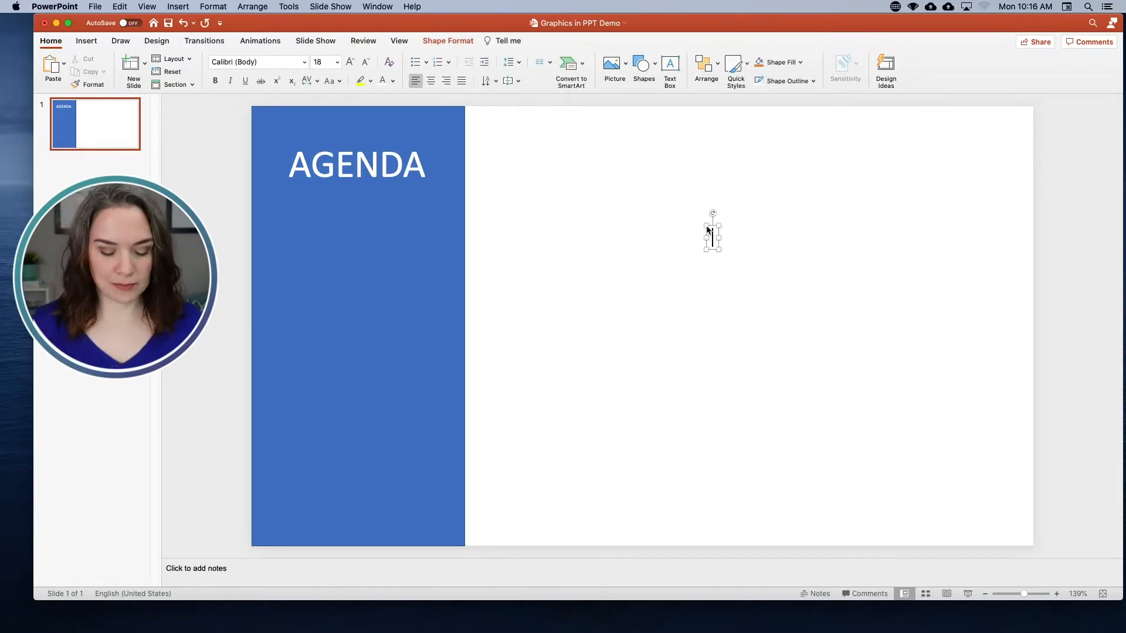
text(Introd)
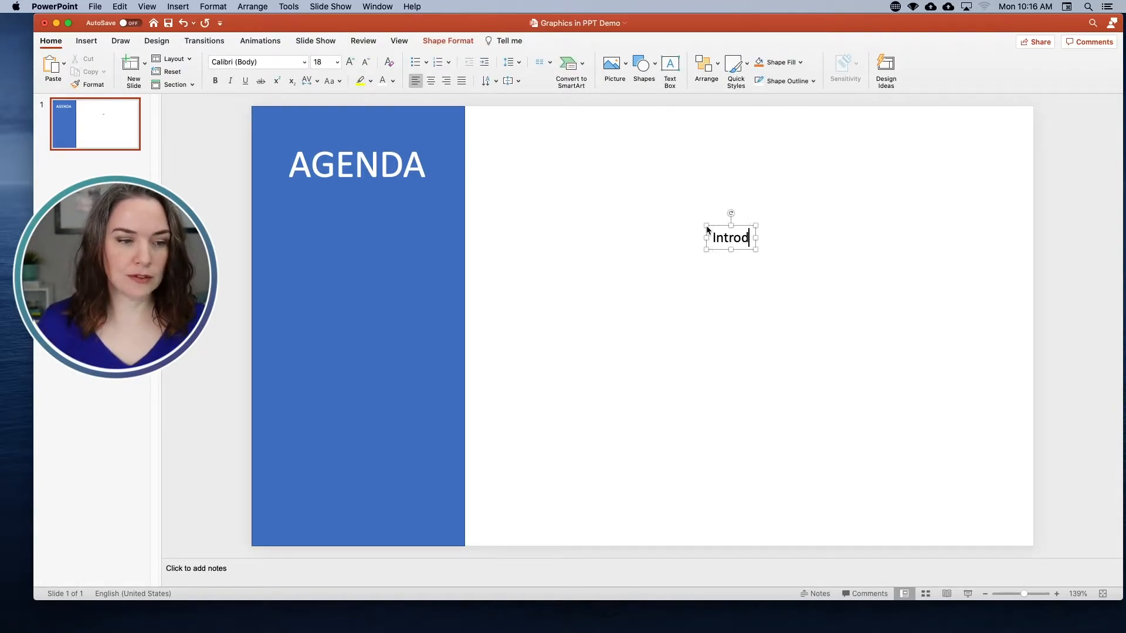
text(uctions)
key(Return)
key(Return)
text(Ne)
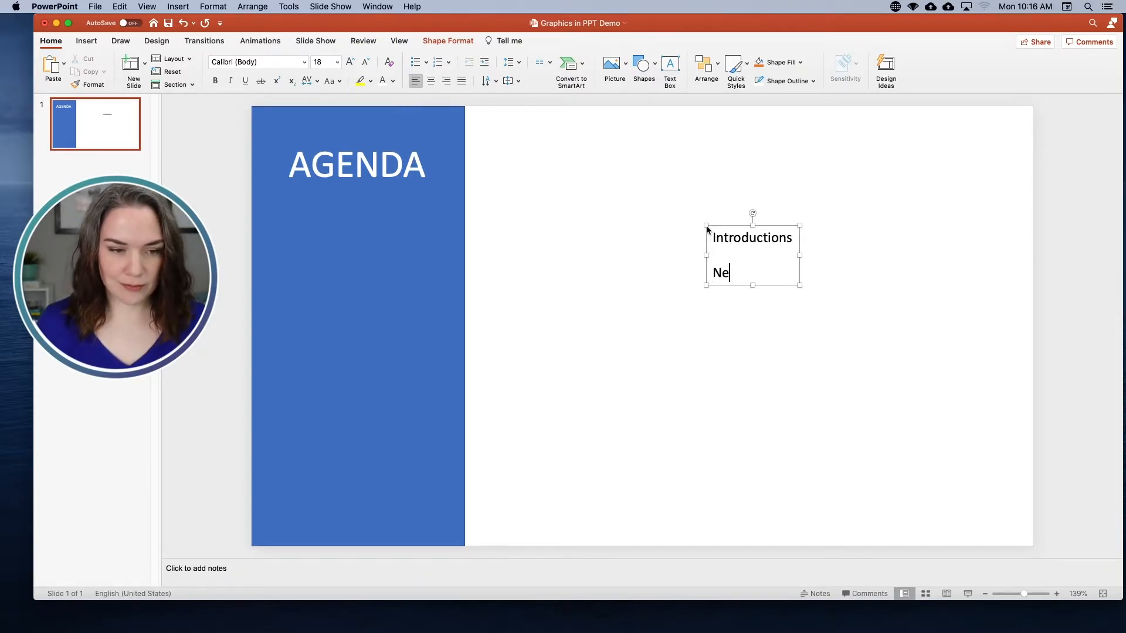
text(w Initiatives)
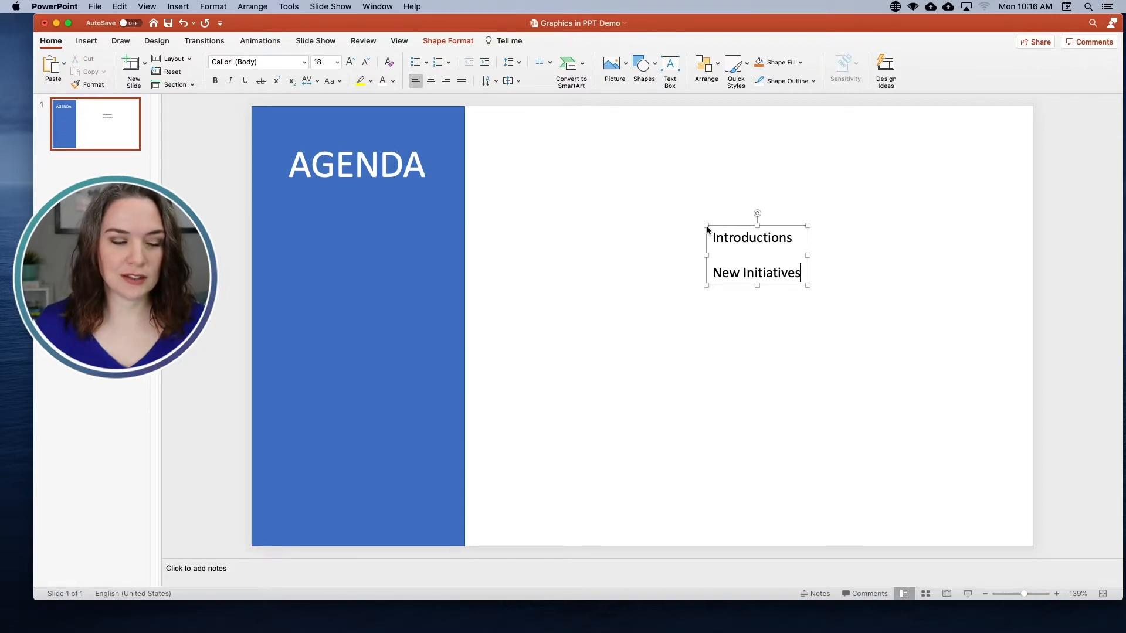
key(Return)
key(Return)
text(Budget Update)
key(Return)
text(New Business)
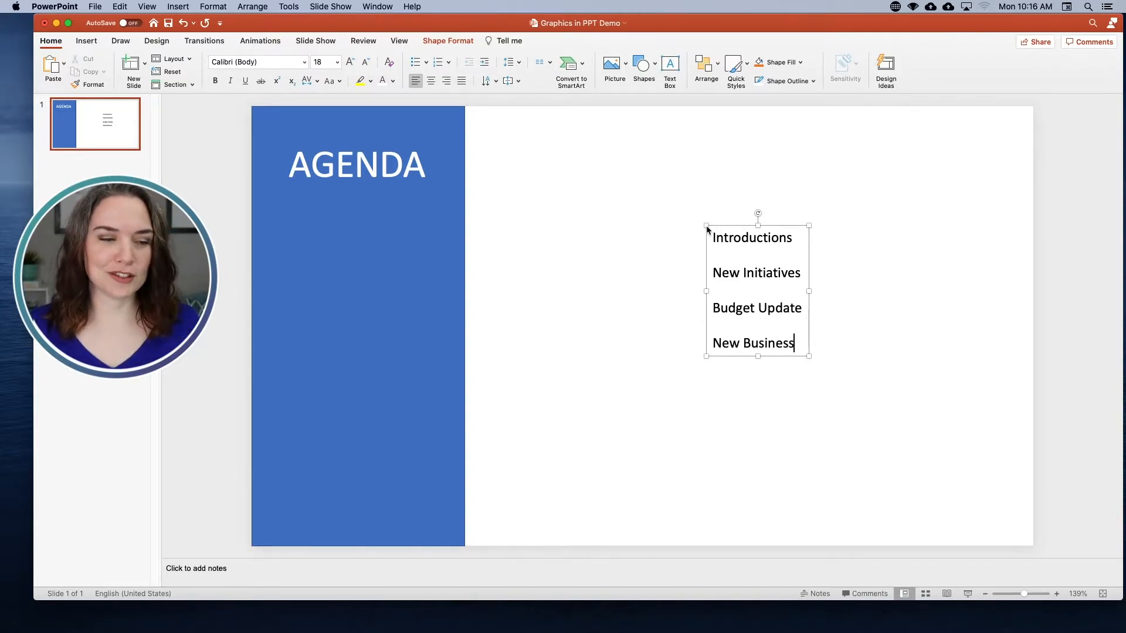
Enlarge the agenda items to font size 40 and move the list onto the blue rectangle below the title
drag(789, 346, 689, 238)
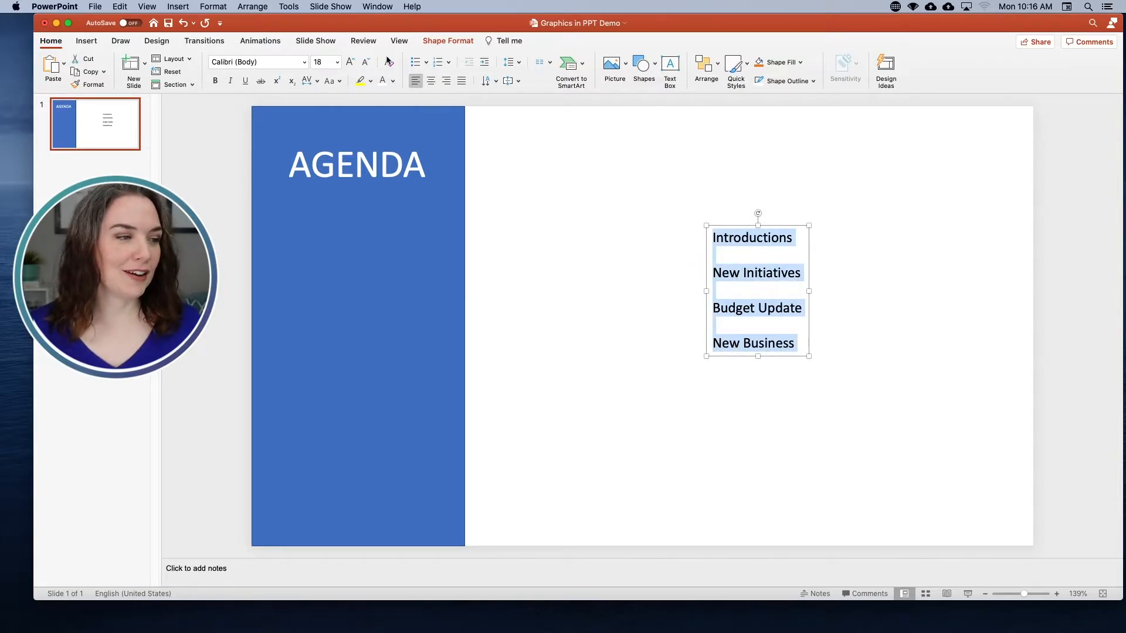
click(338, 62)
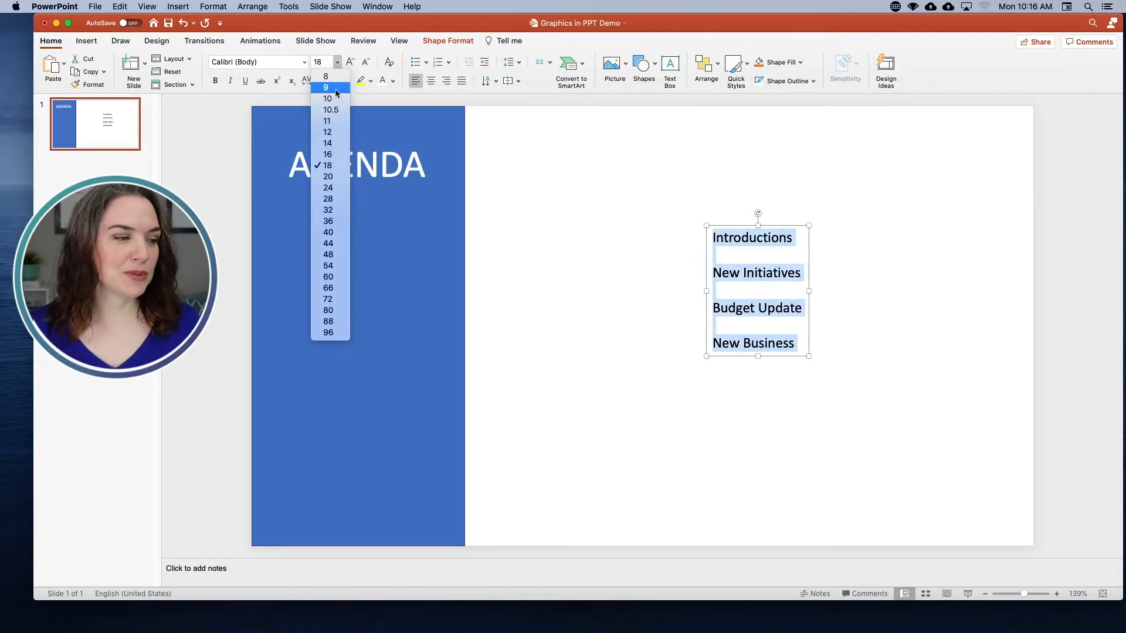
click(328, 244)
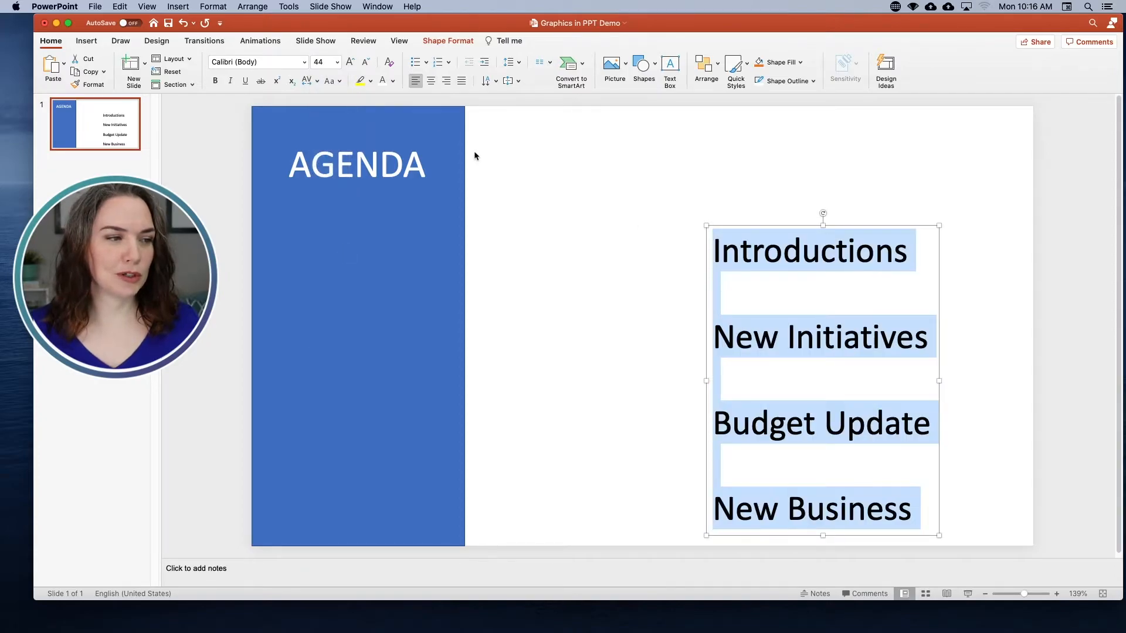
click(337, 62)
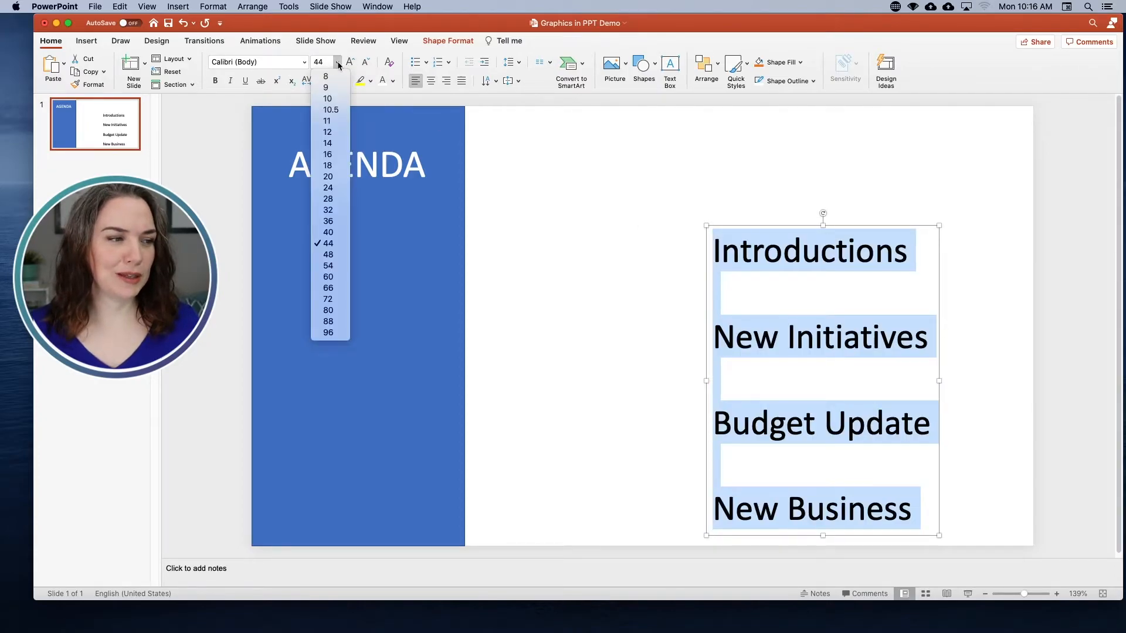
click(332, 232)
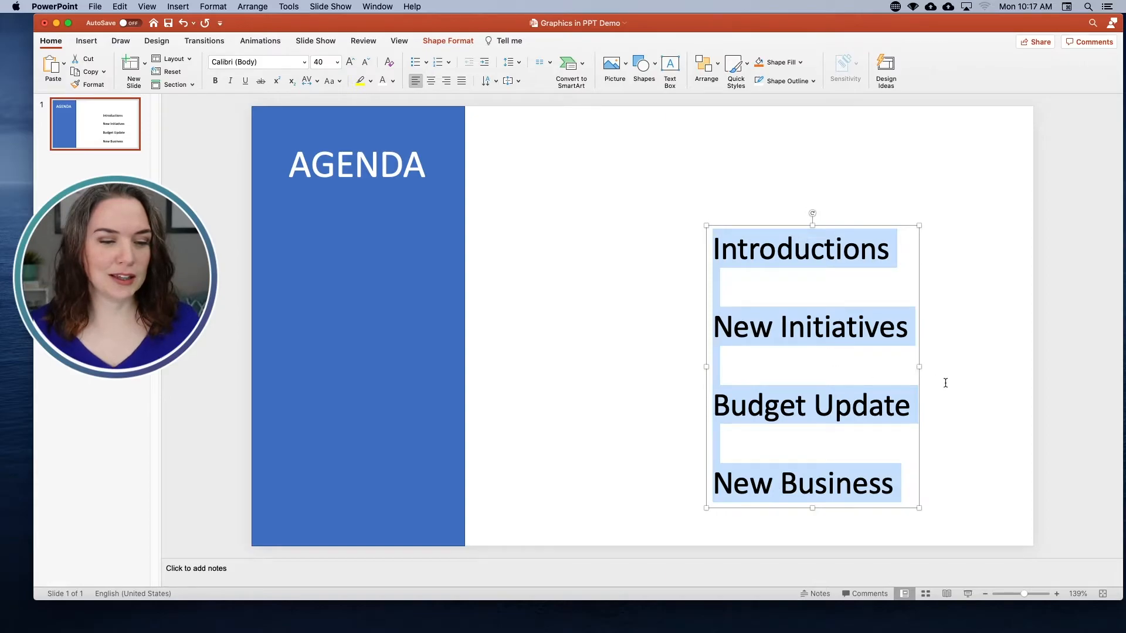
drag(918, 386, 468, 370)
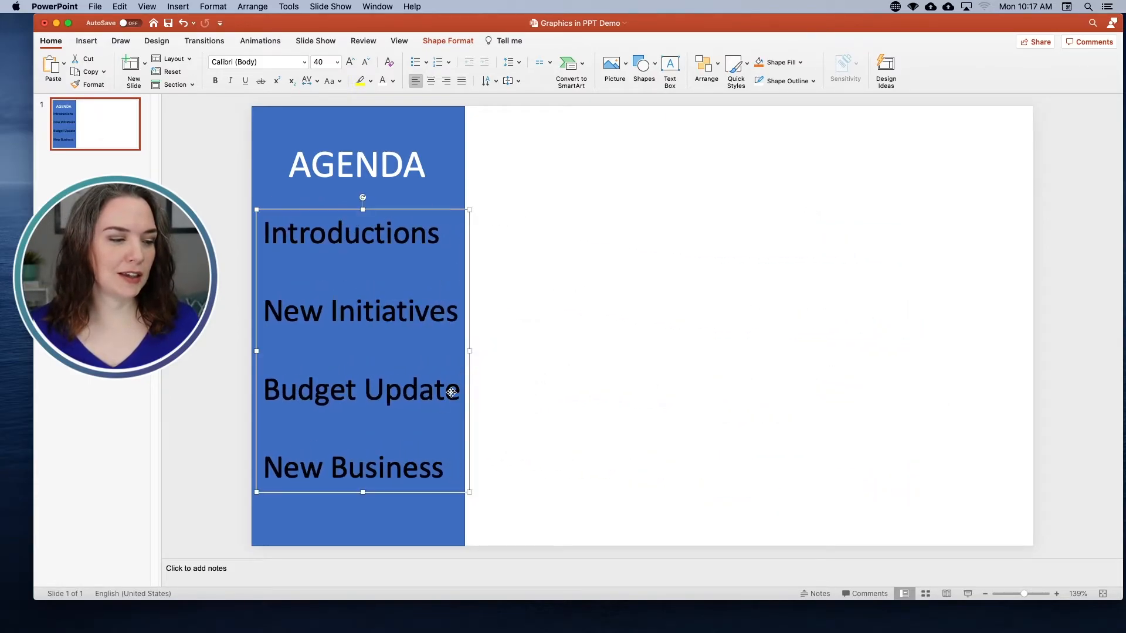
Set the agenda list's font size to 36 and reposition the list so it sits centred within the rectangle
drag(435, 468, 246, 244)
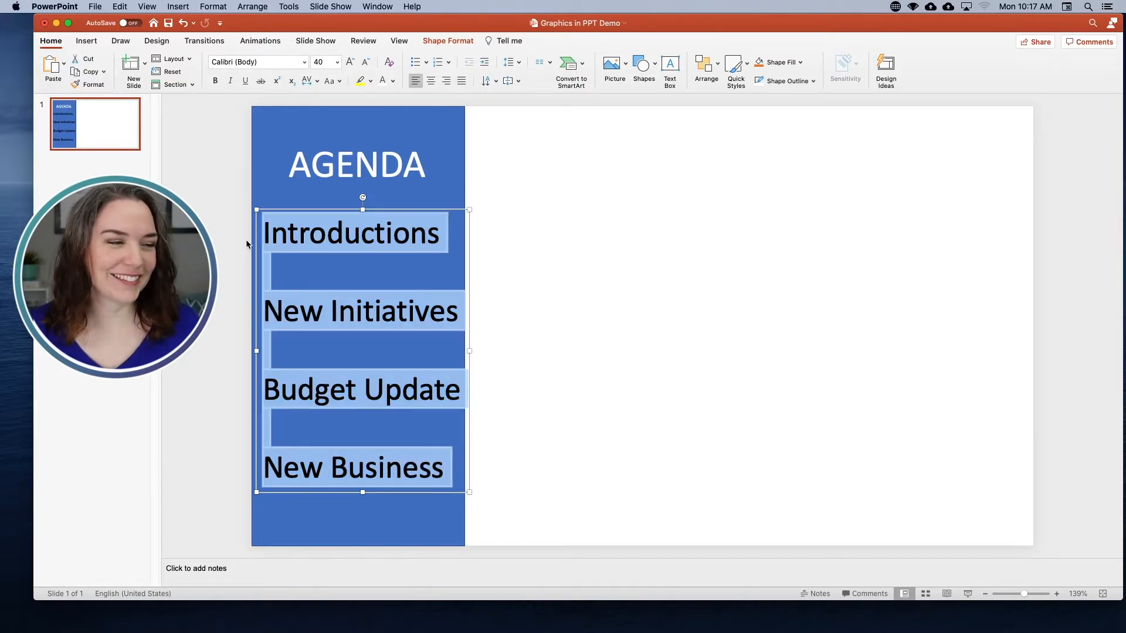
click(337, 62)
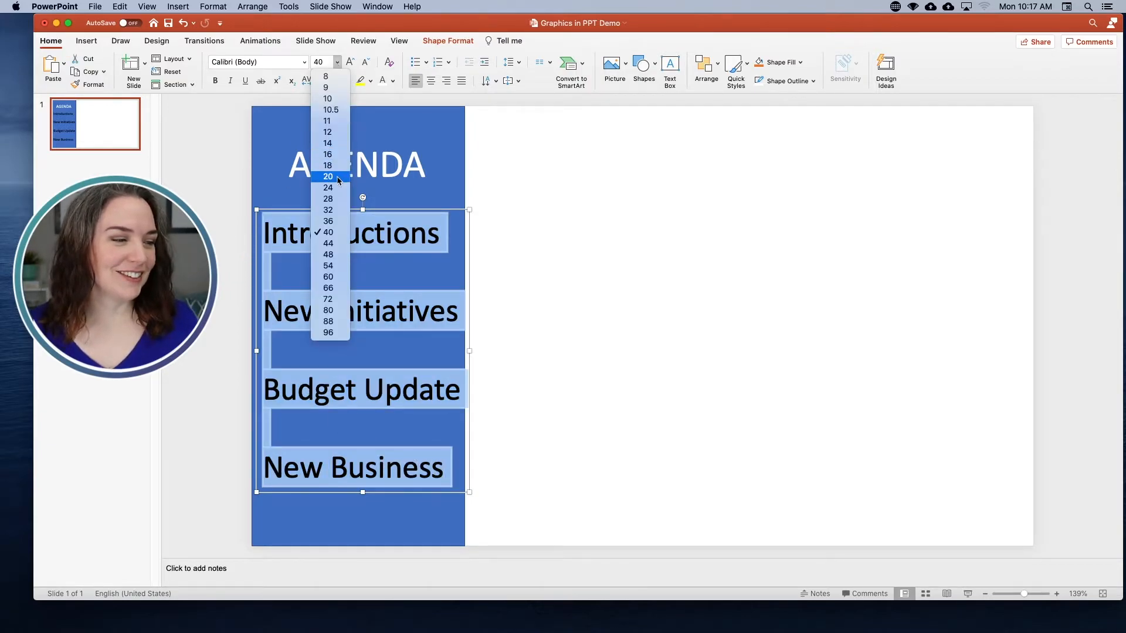
click(329, 221)
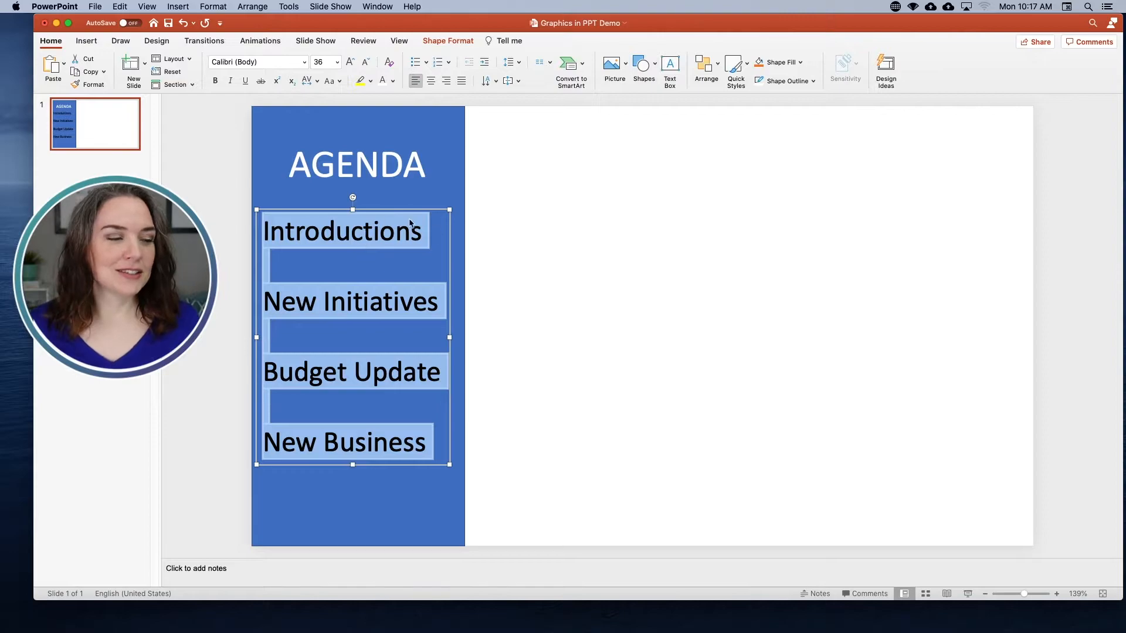
drag(410, 214, 414, 217)
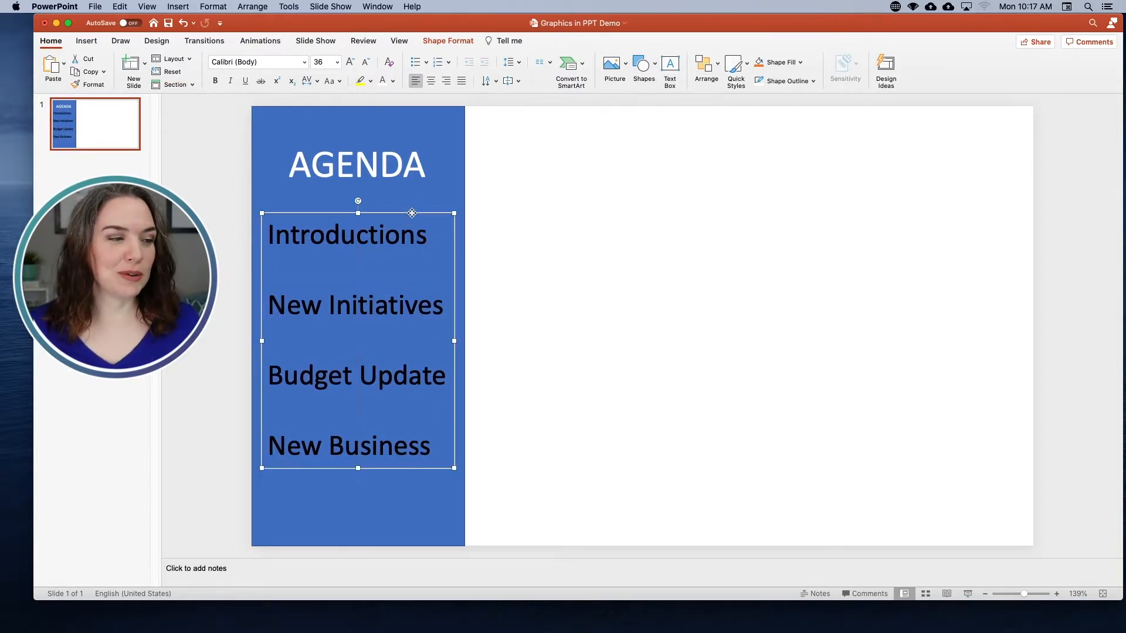
Centre-align all the agenda items within their text box
drag(267, 233, 410, 448)
click(431, 82)
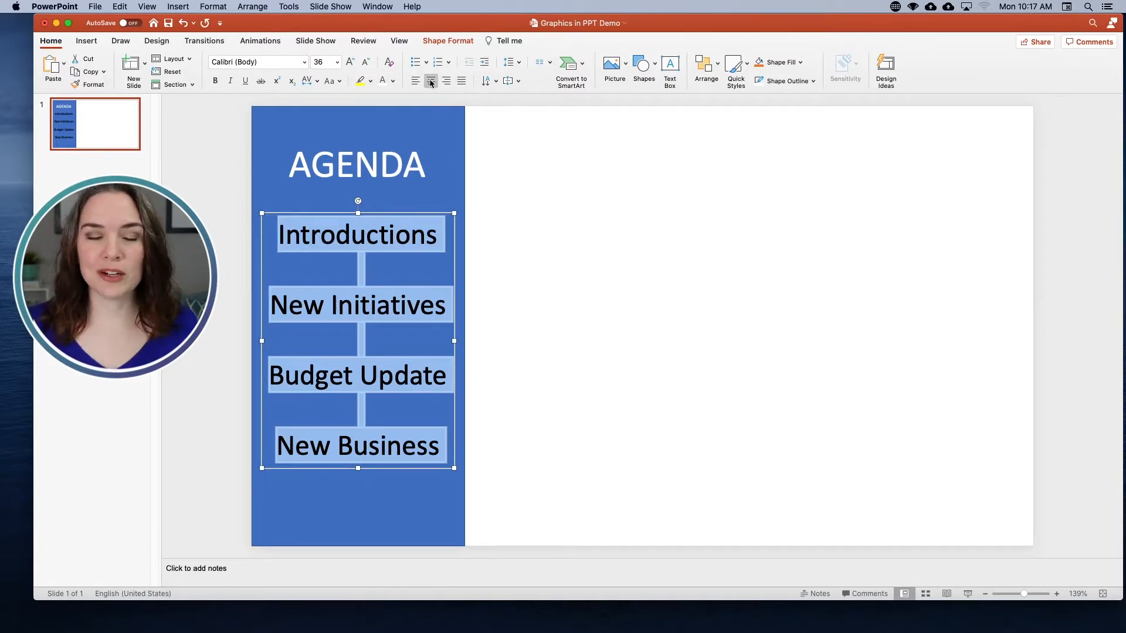
click(492, 160)
Change the text colour of all four agenda items to white
click(389, 234)
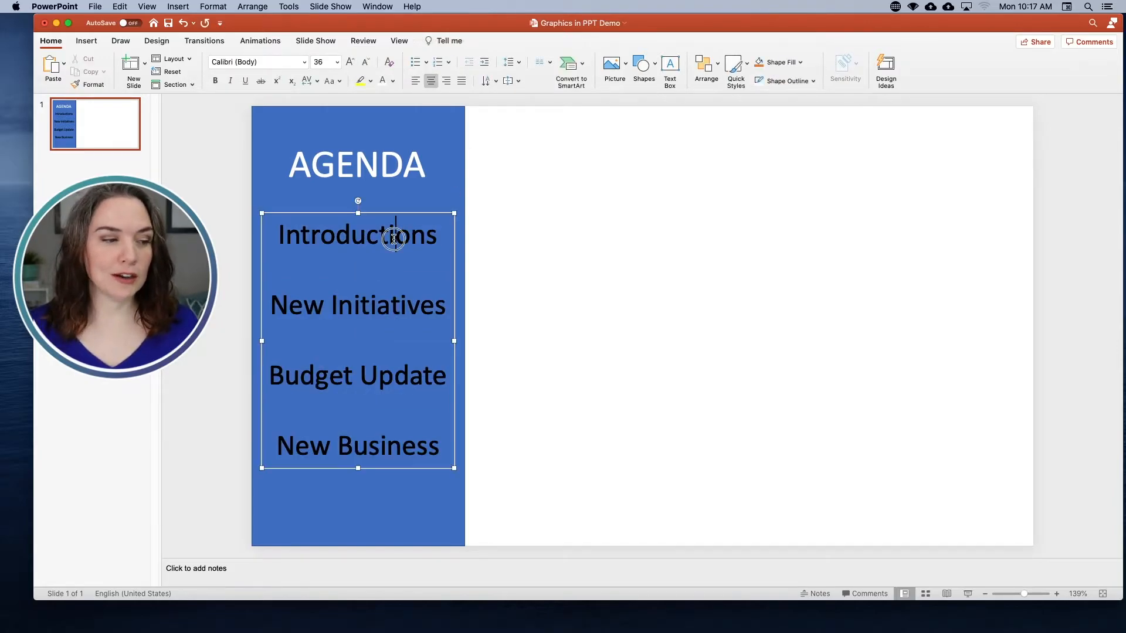
drag(281, 234, 441, 440)
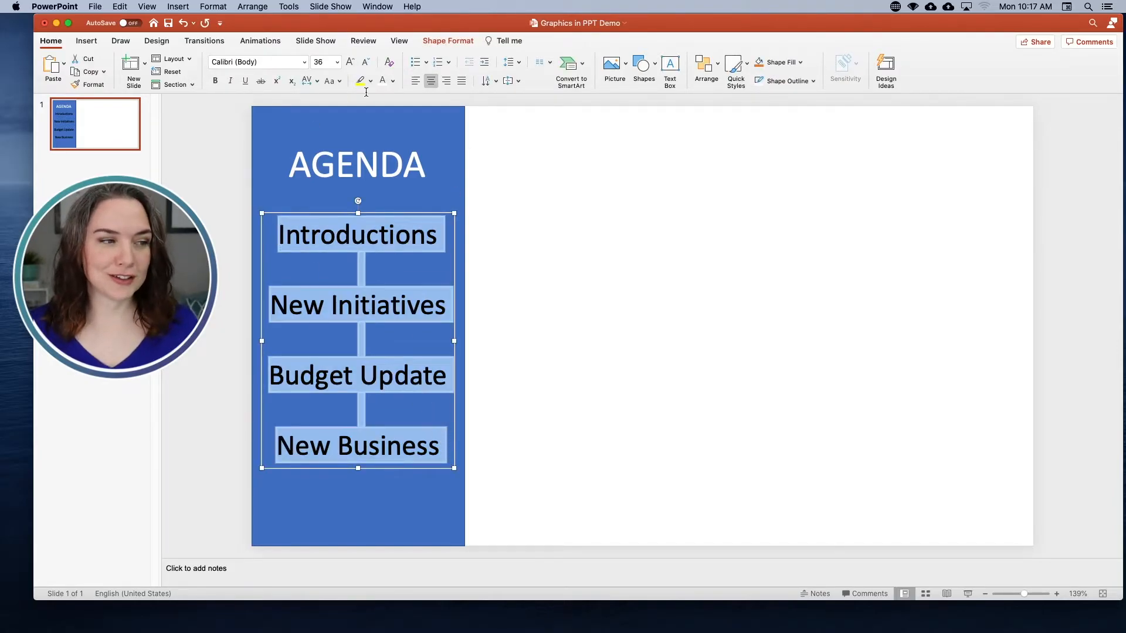
click(383, 80)
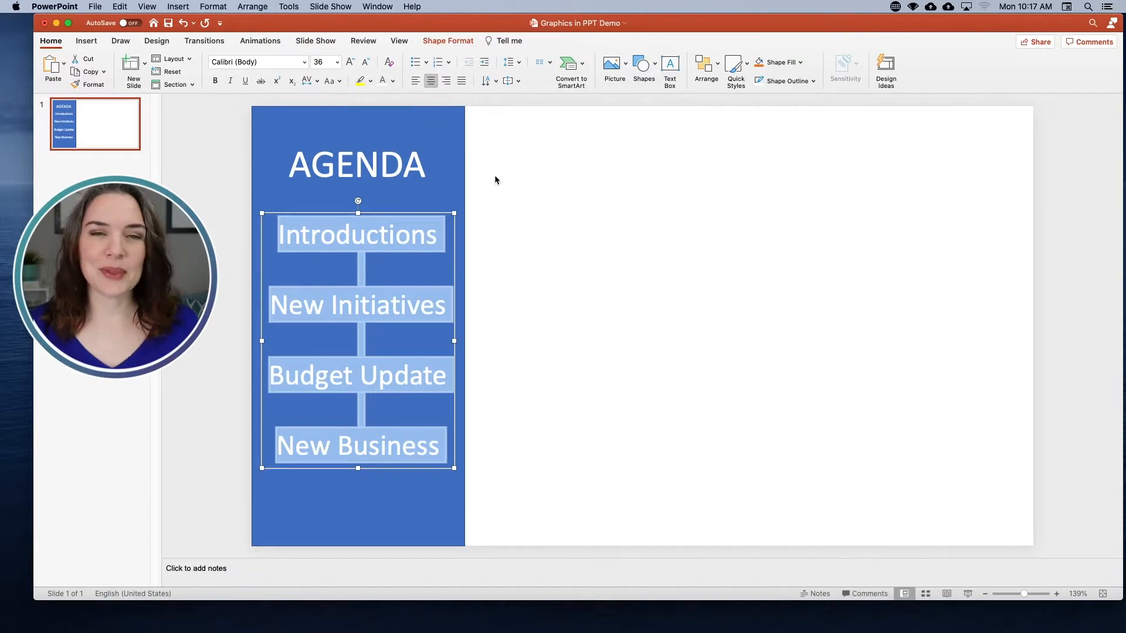
click(555, 221)
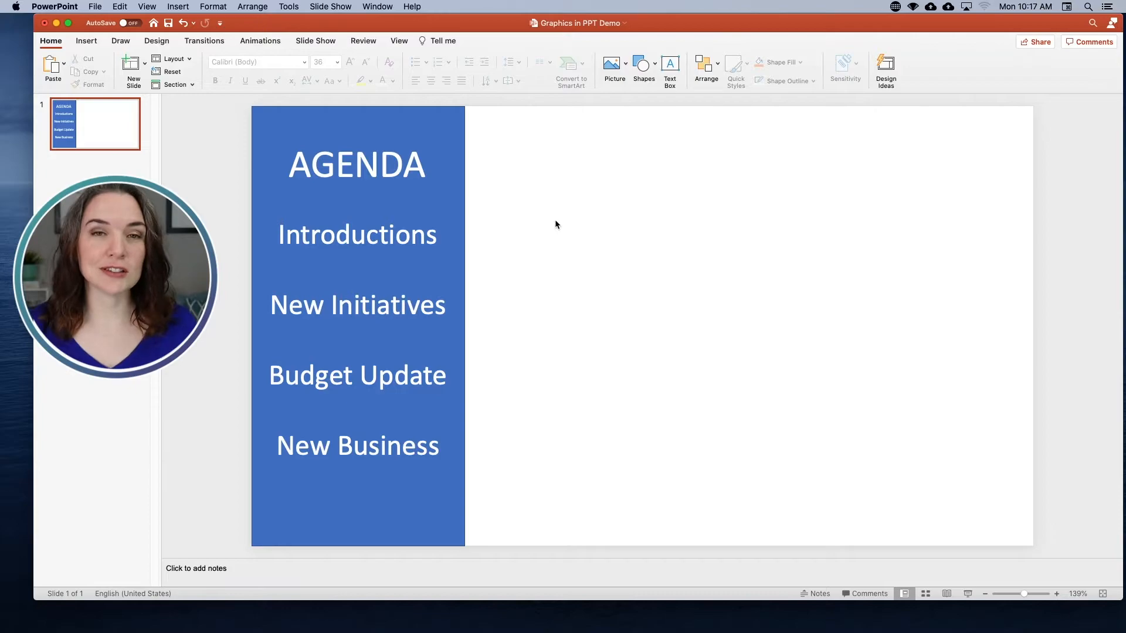
Save the blue rectangle, AGENDA title and agenda list together as a PNG picture named SideBar in the Graphics in PPT folder
key(super+a)
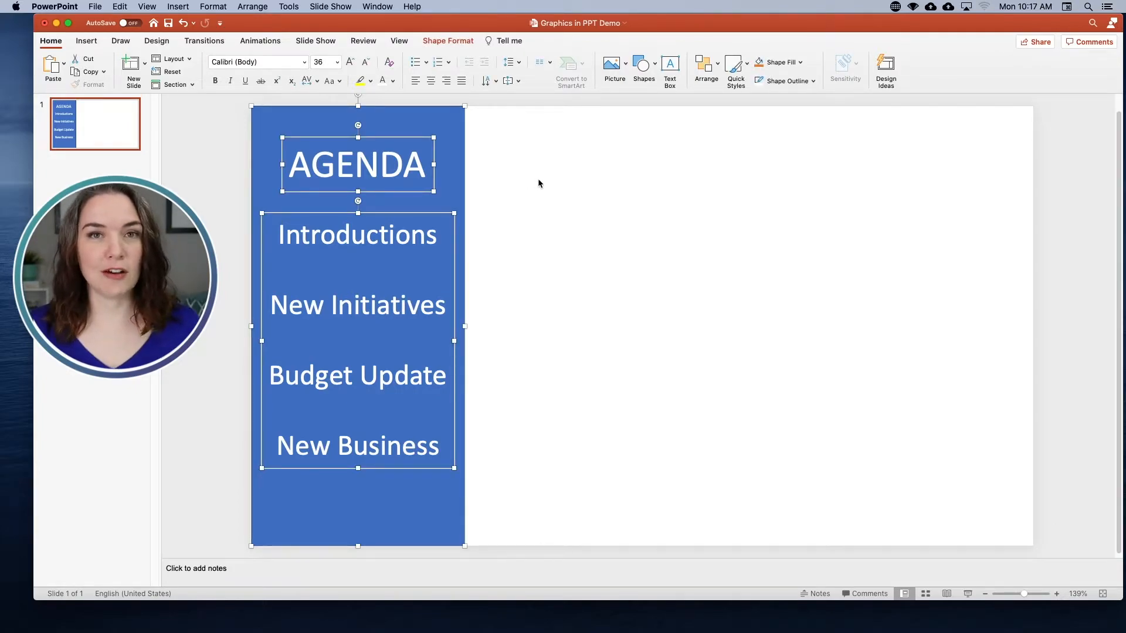
right_click(455, 164)
click(496, 269)
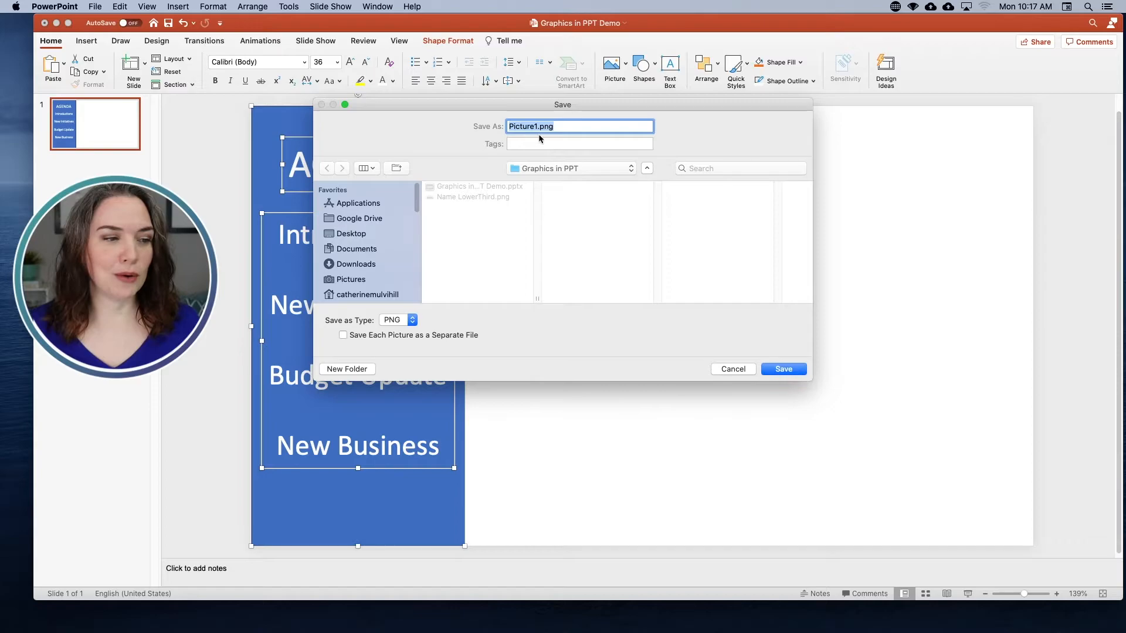
click(536, 126)
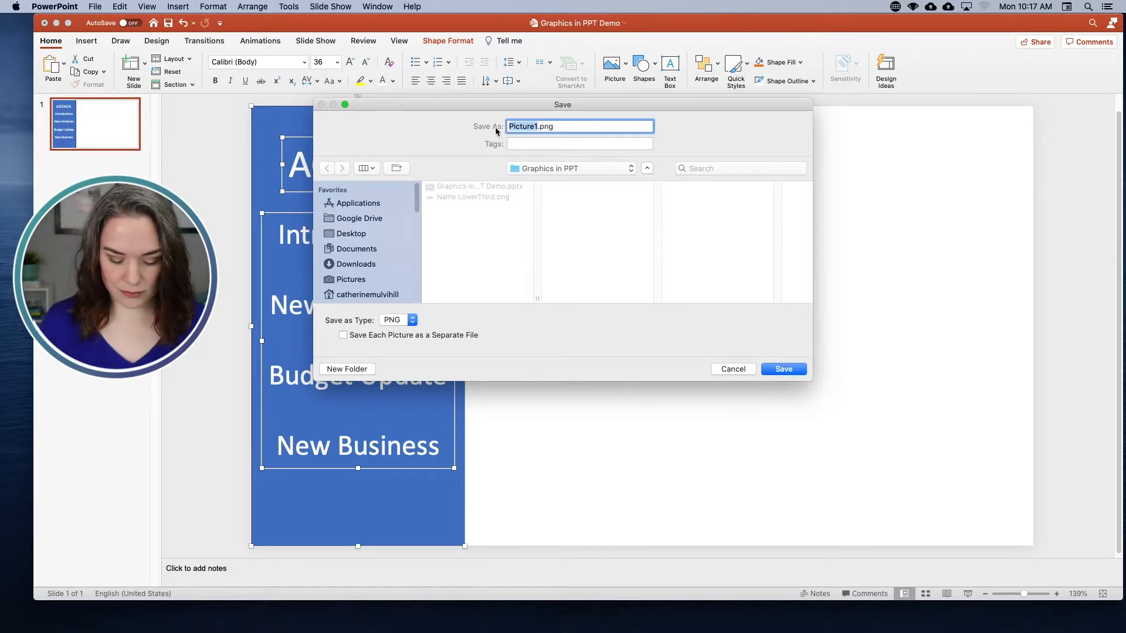
text(SideBaer)
key(BackSpace)
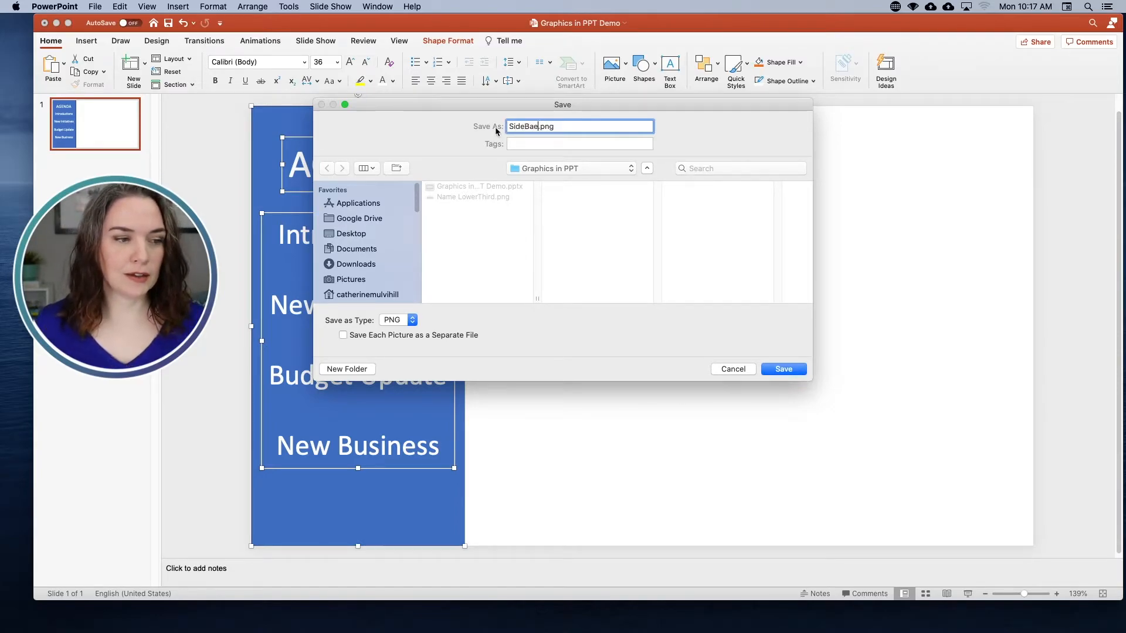
key(BackSpace)
text(r)
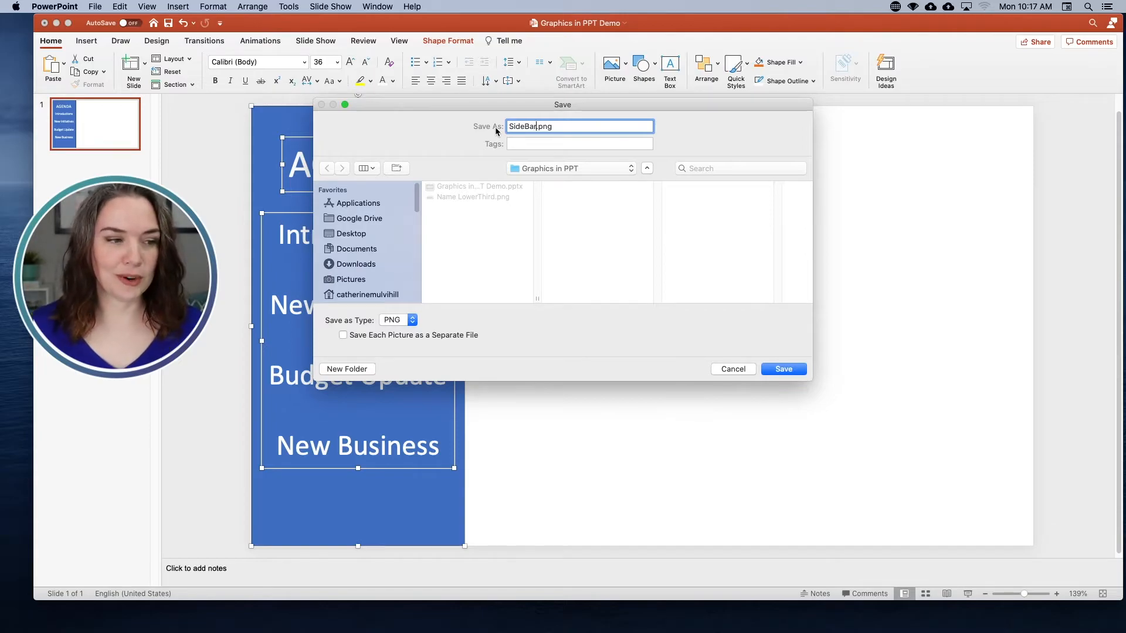
click(783, 369)
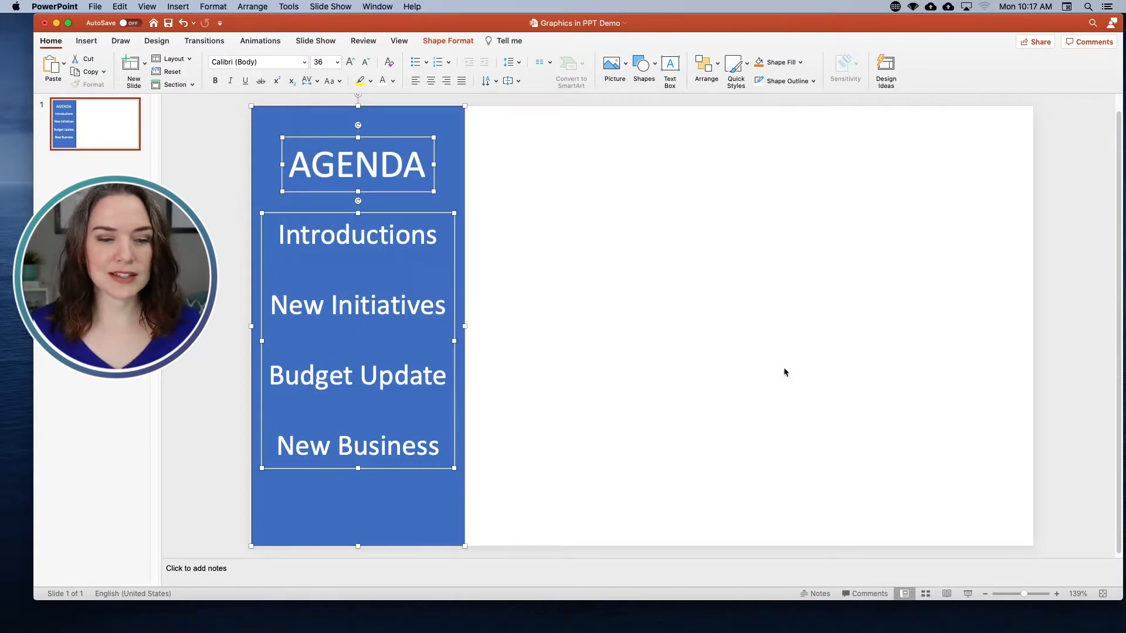
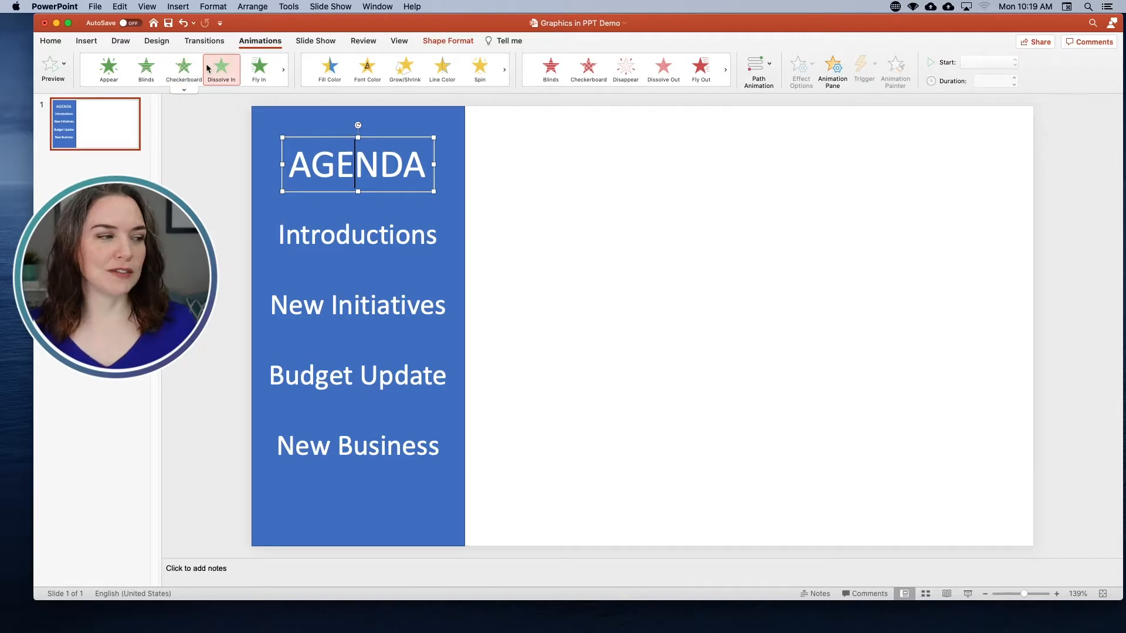
Apply a Fly In entrance animation coming From Top to the AGENDA title and preview it
click(249, 69)
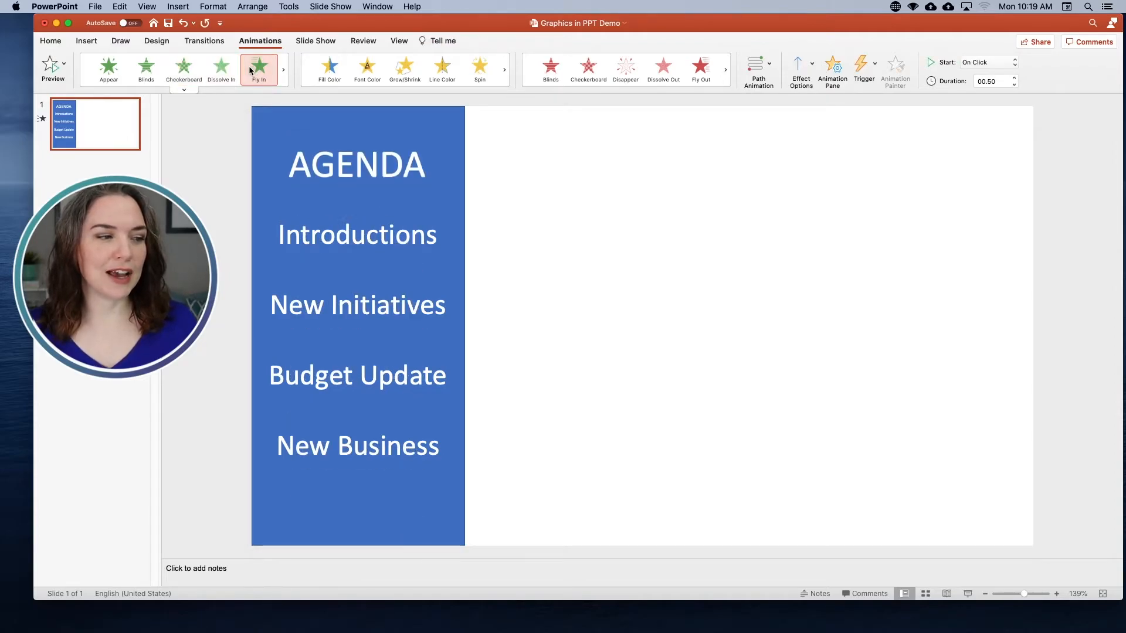
click(832, 69)
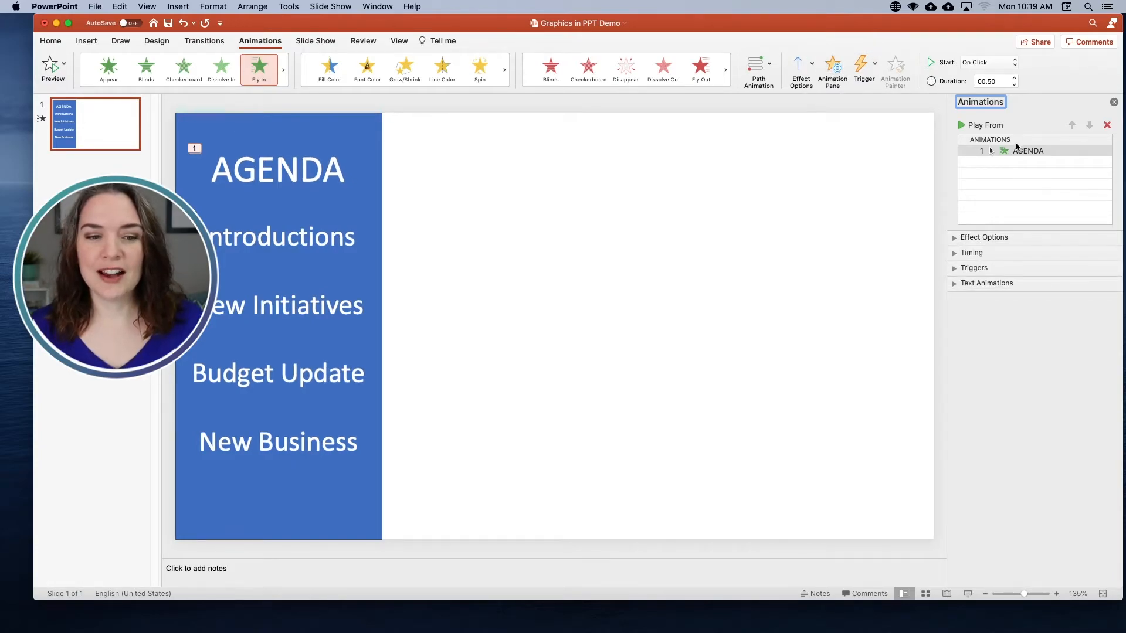
click(954, 238)
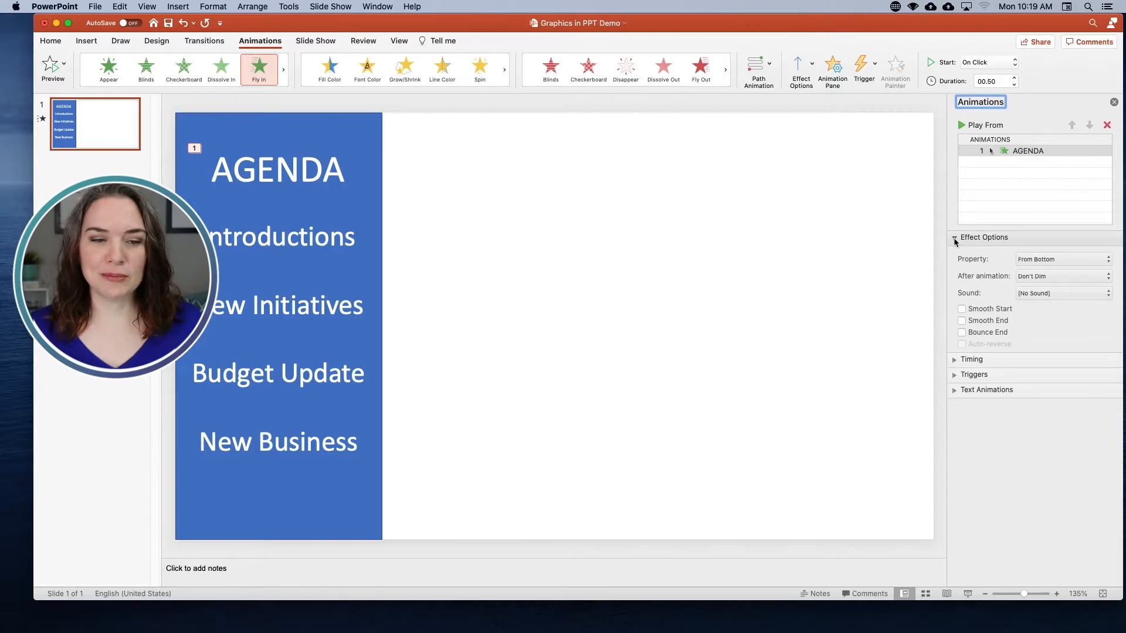
click(1059, 260)
click(1054, 248)
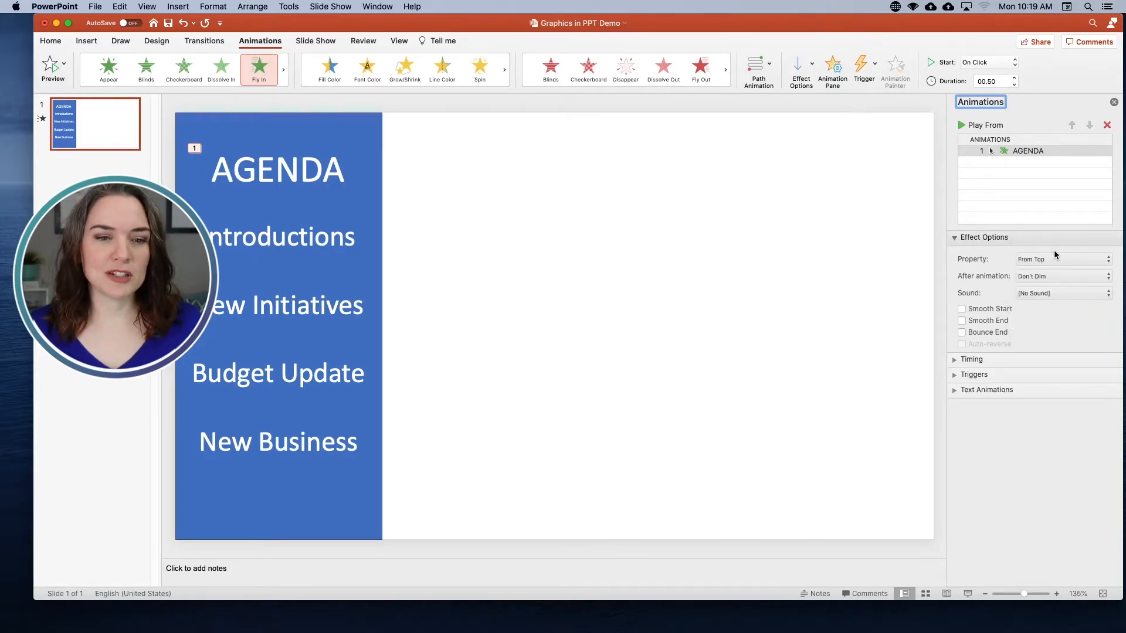
click(961, 125)
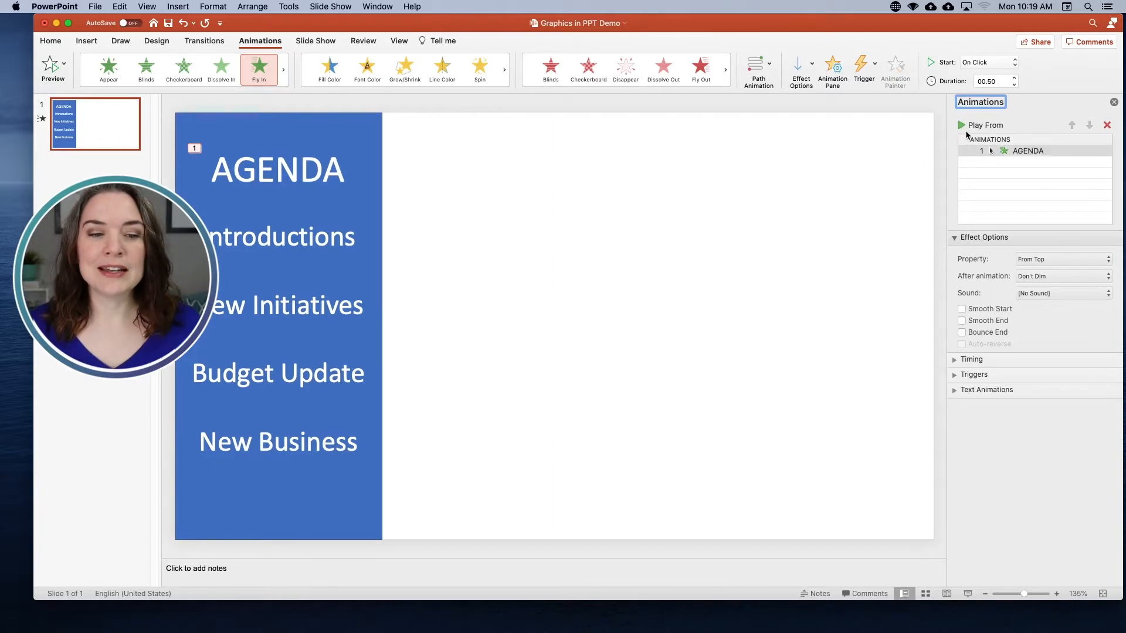
Apply the Dissolve In entrance animation to the Introductions line of the agenda list
click(345, 245)
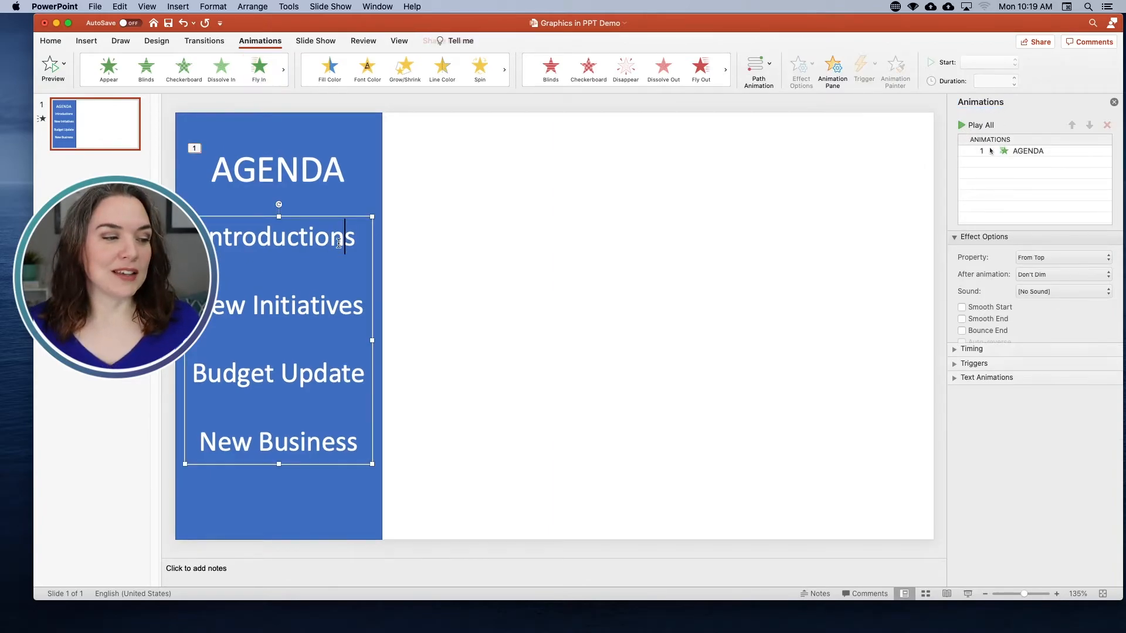
click(357, 241)
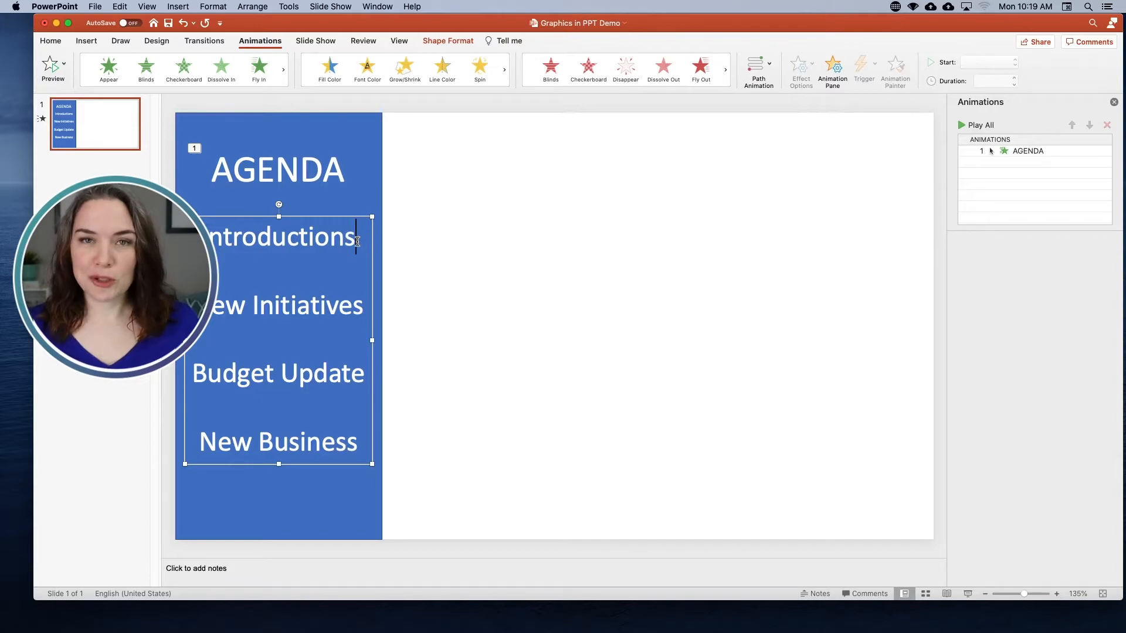
drag(357, 241, 202, 240)
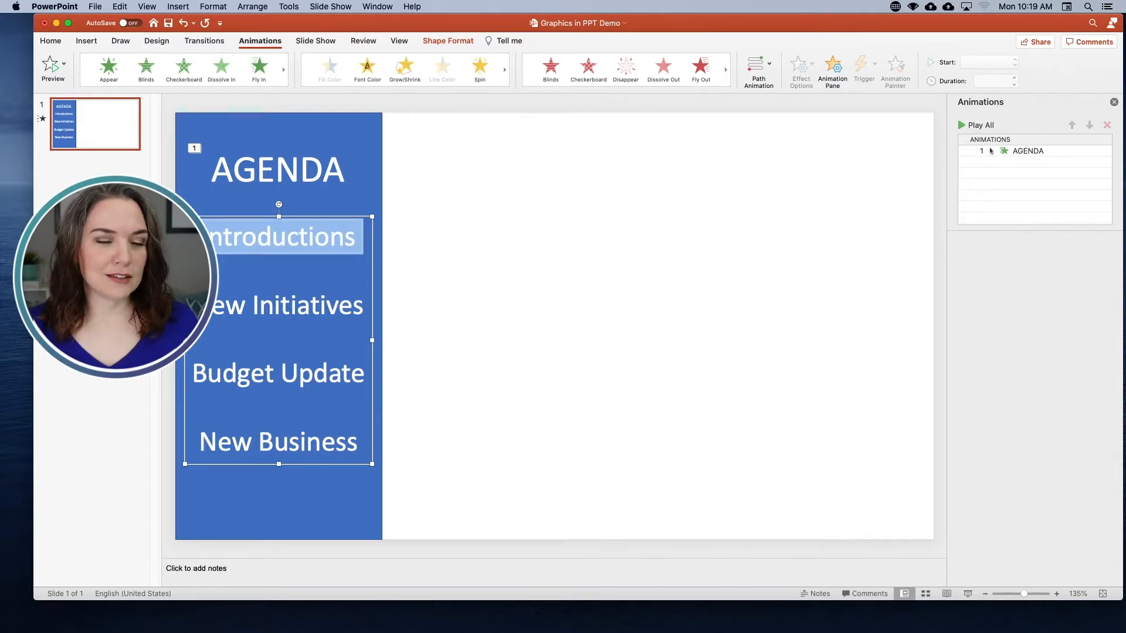
click(217, 70)
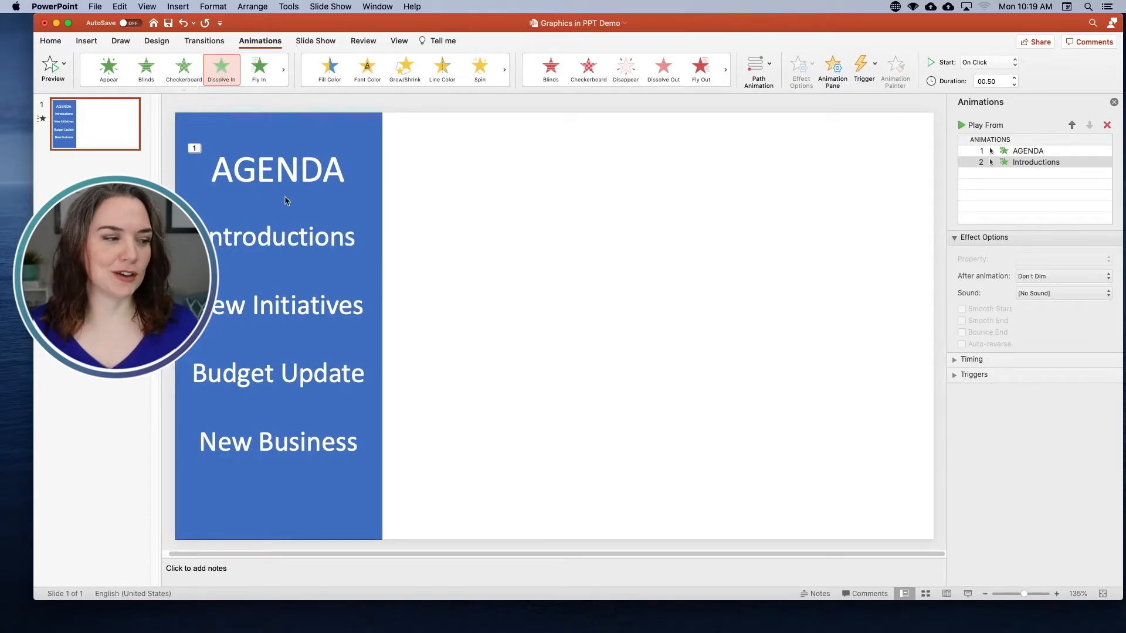
Apply the Dissolve In entrance animation to the New Initiatives line
click(288, 306)
double_click(287, 306)
triple_click(287, 306)
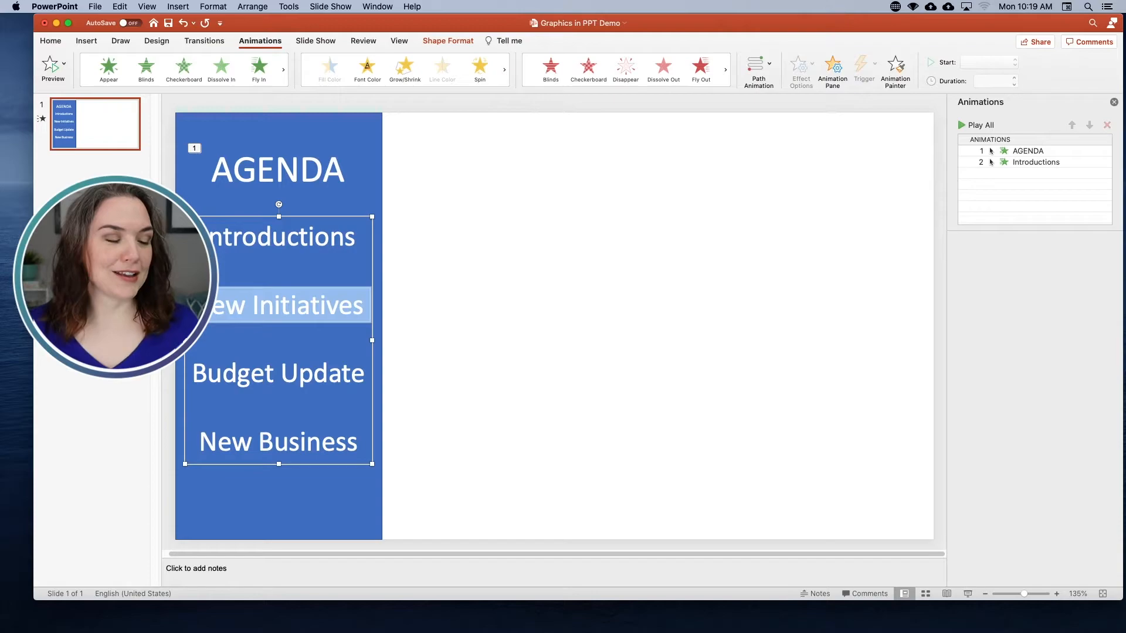
click(222, 69)
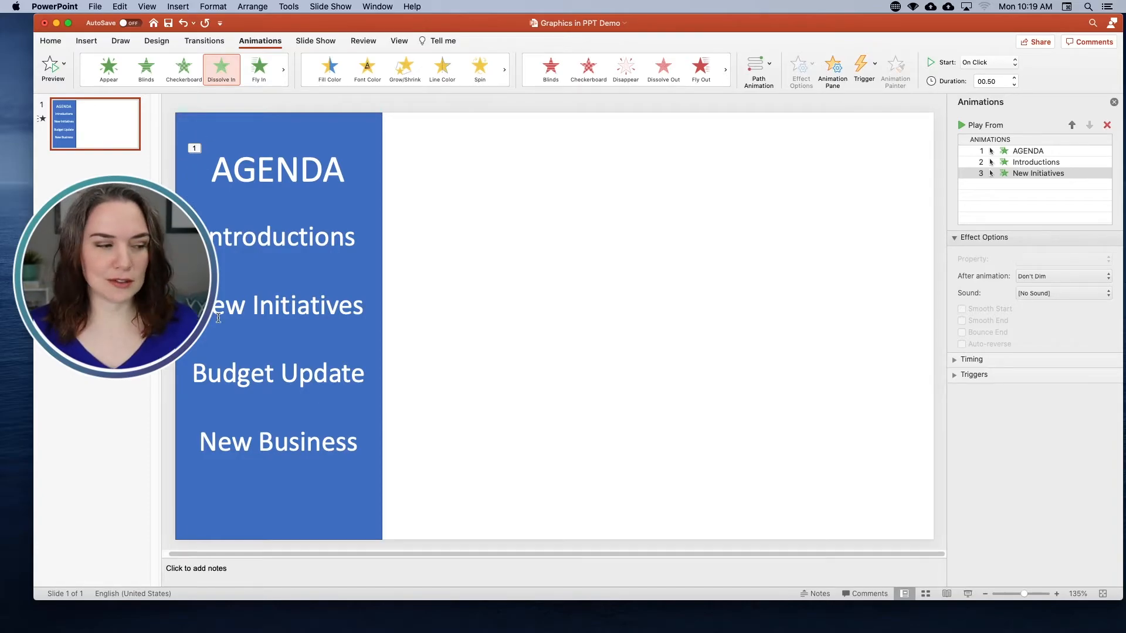
Give the Budget Update line and then the New Business line their own Dissolve In entrance animations
drag(366, 376, 218, 376)
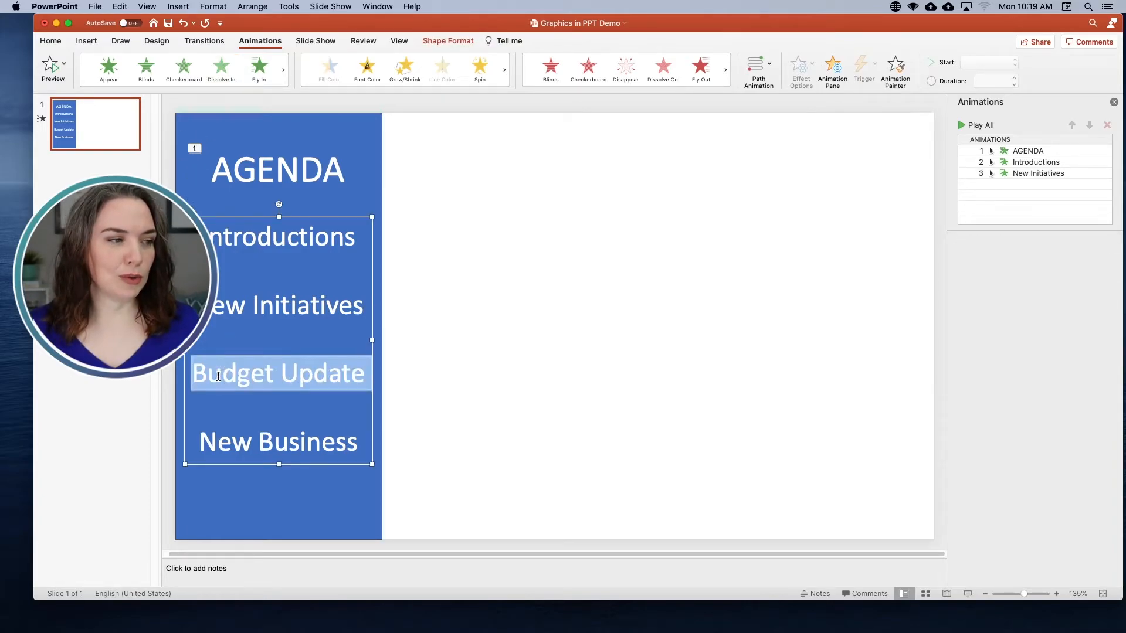
click(221, 67)
click(360, 447)
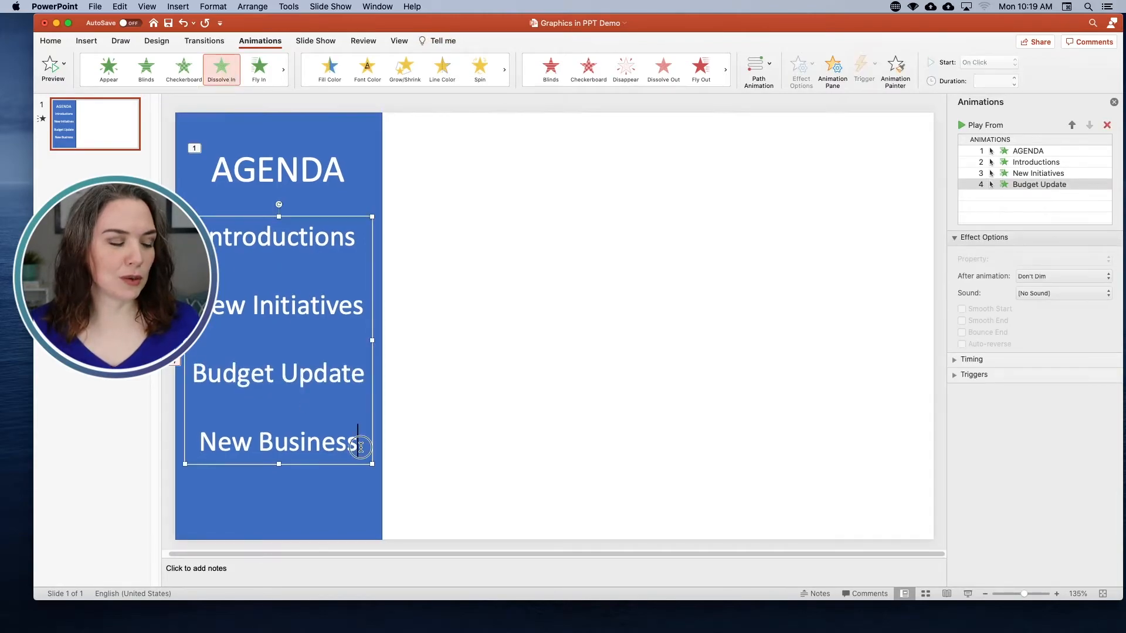
drag(360, 447, 200, 442)
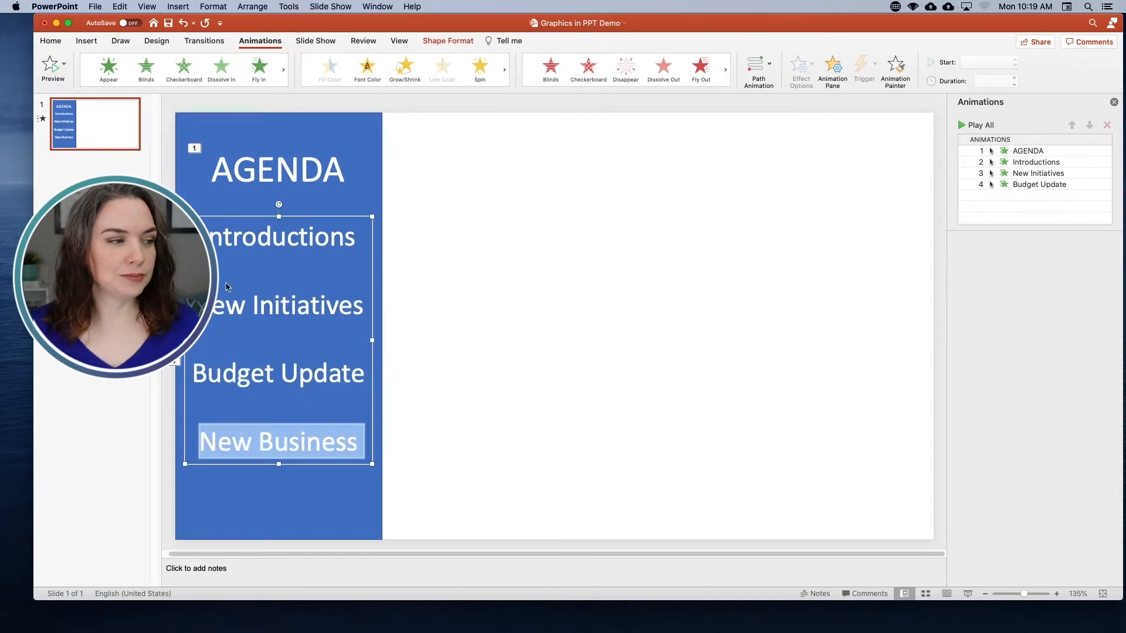
click(221, 67)
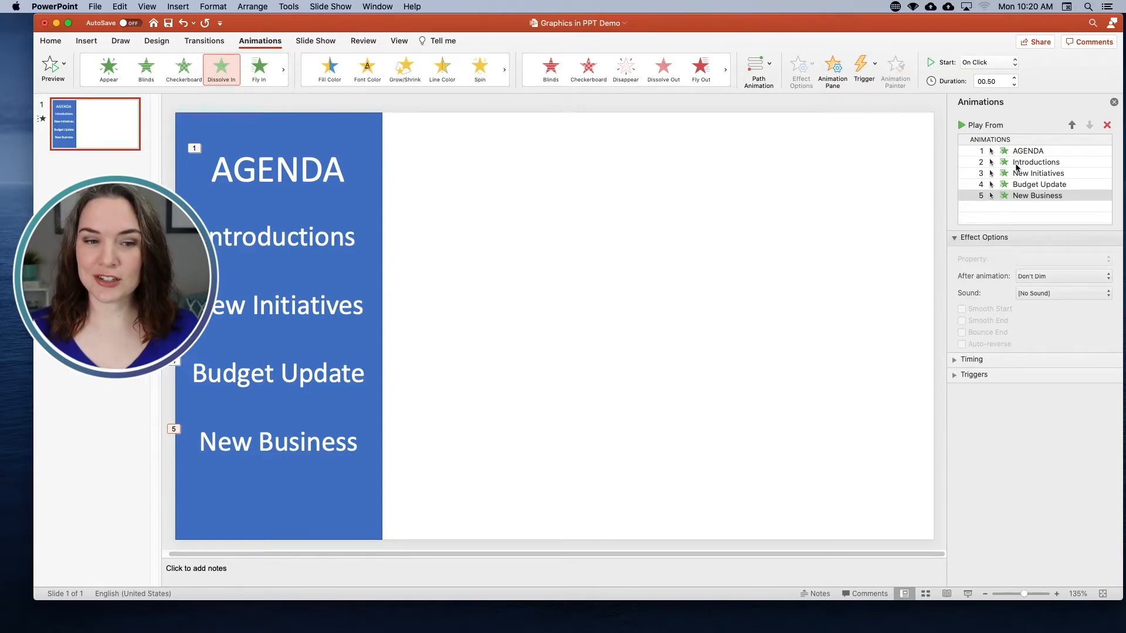
Set the start delay of the New Initiatives animation to 2 seconds
click(1017, 174)
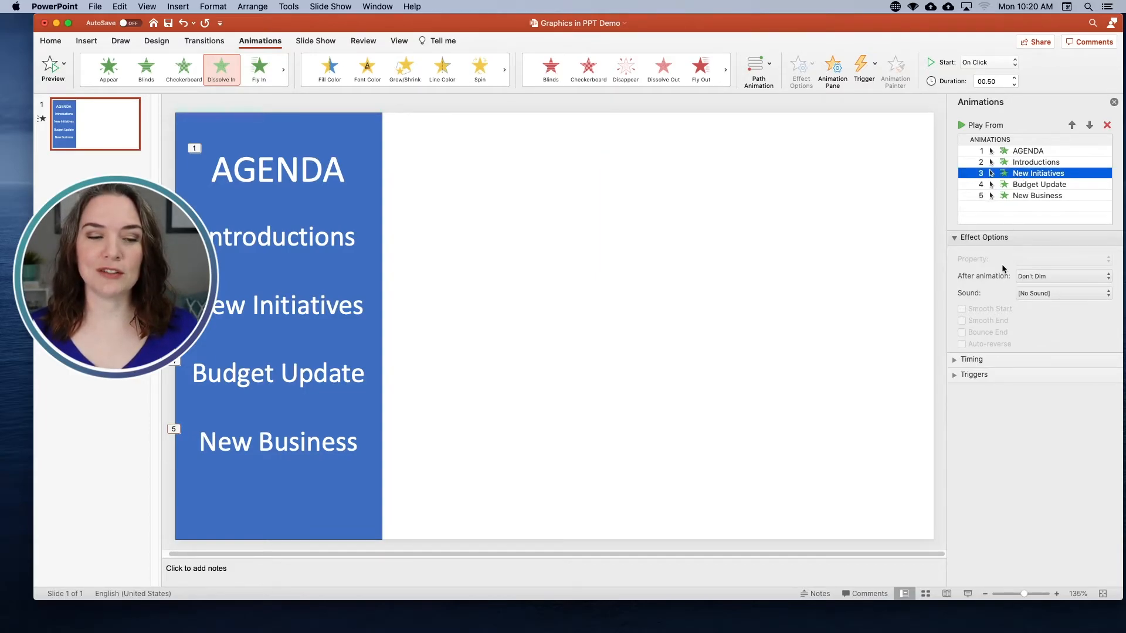
click(986, 360)
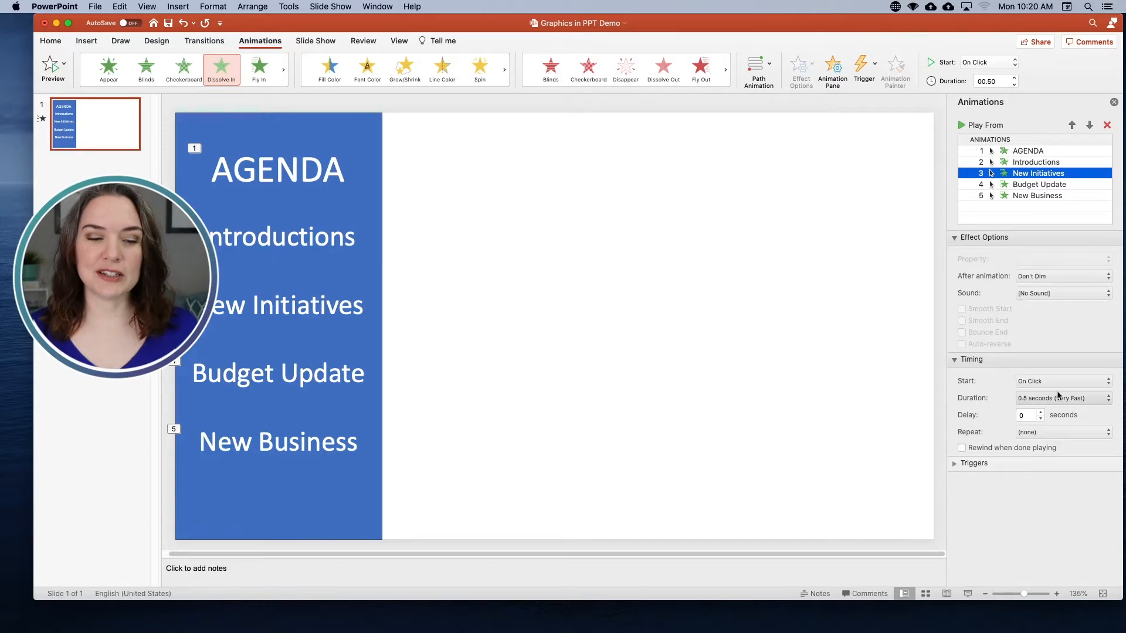
click(1041, 413)
click(1040, 413)
click(1041, 413)
click(1041, 413)
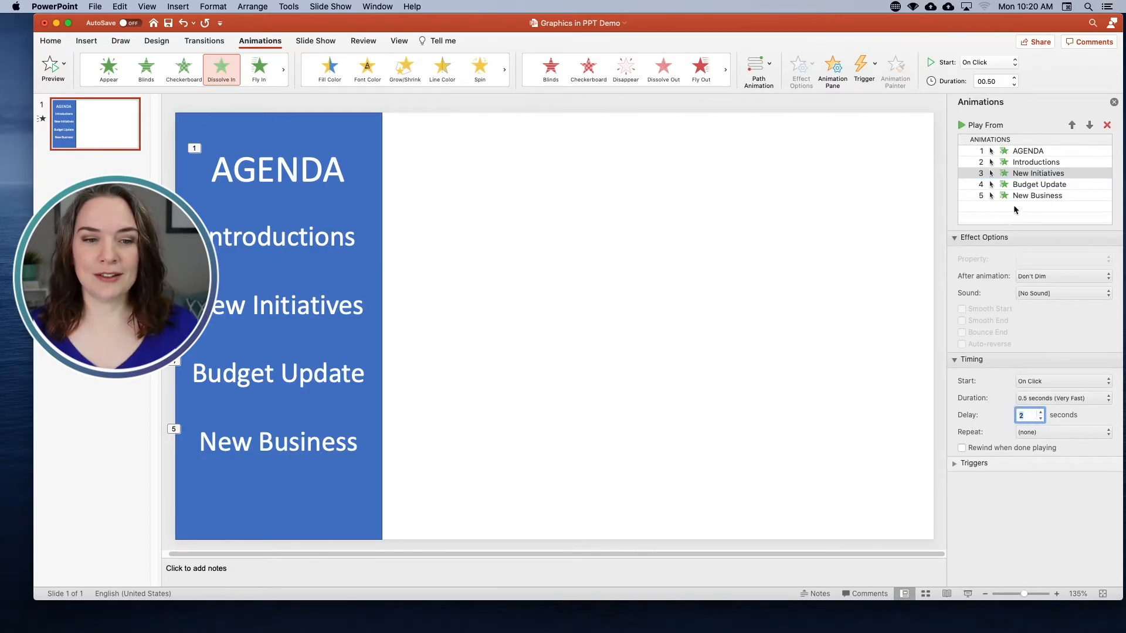
Set the start delay of the Budget Update animation to 2 seconds
click(1017, 185)
click(1041, 413)
click(1041, 413)
click(1041, 413)
click(1041, 413)
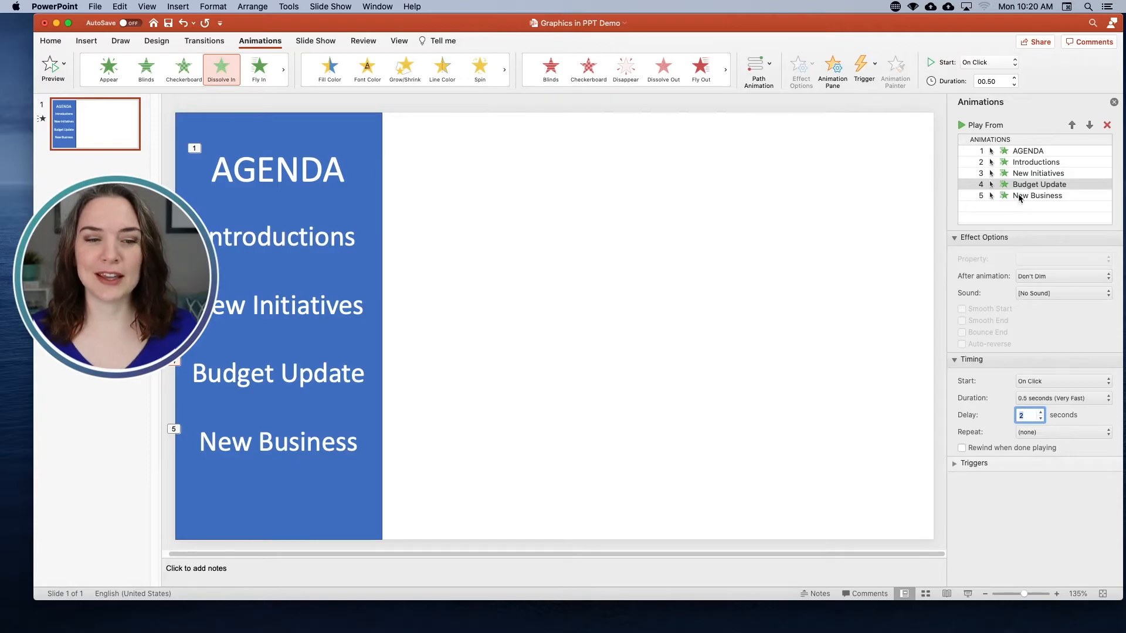
Set the New Business animation's delay to 2 seconds and play the whole sequence starting from the AGENDA animation
click(1019, 196)
click(1041, 410)
click(1041, 412)
click(1041, 412)
click(1041, 413)
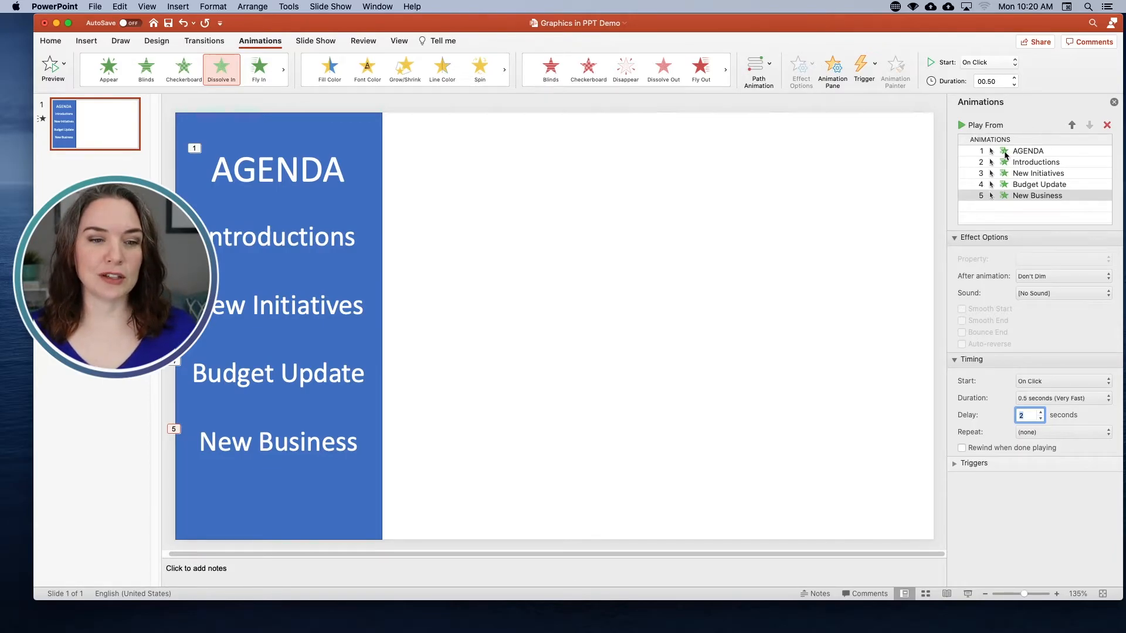
click(981, 148)
click(962, 125)
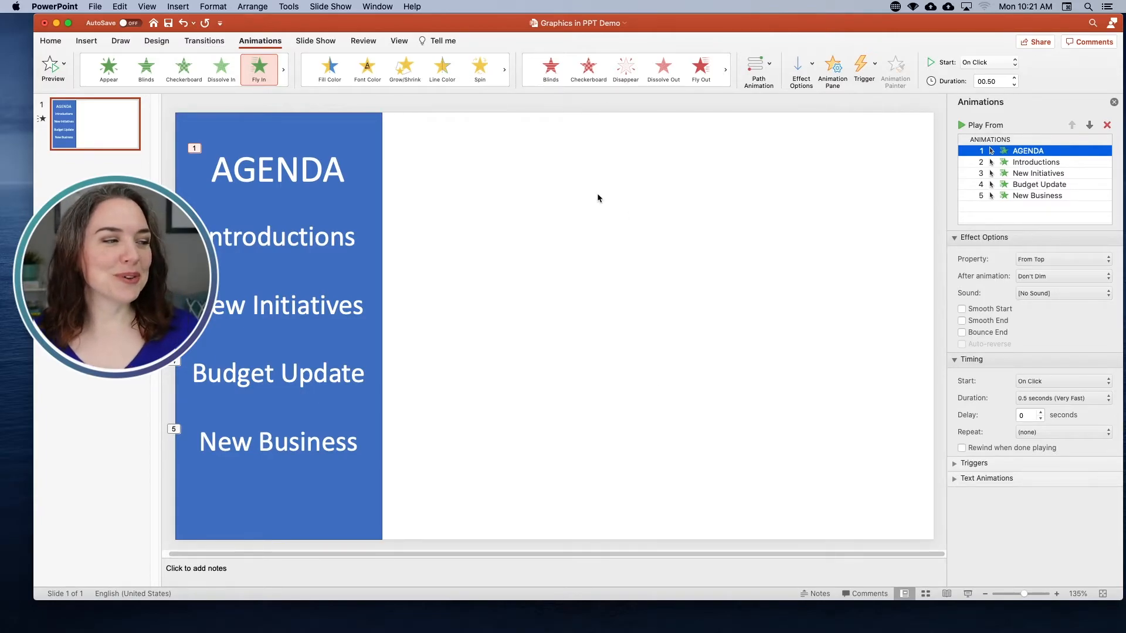
Draw a rectangle about 17.8 cm wide and 13.2 cm high on the blank area beside the agenda panel and remove its fill
click(51, 41)
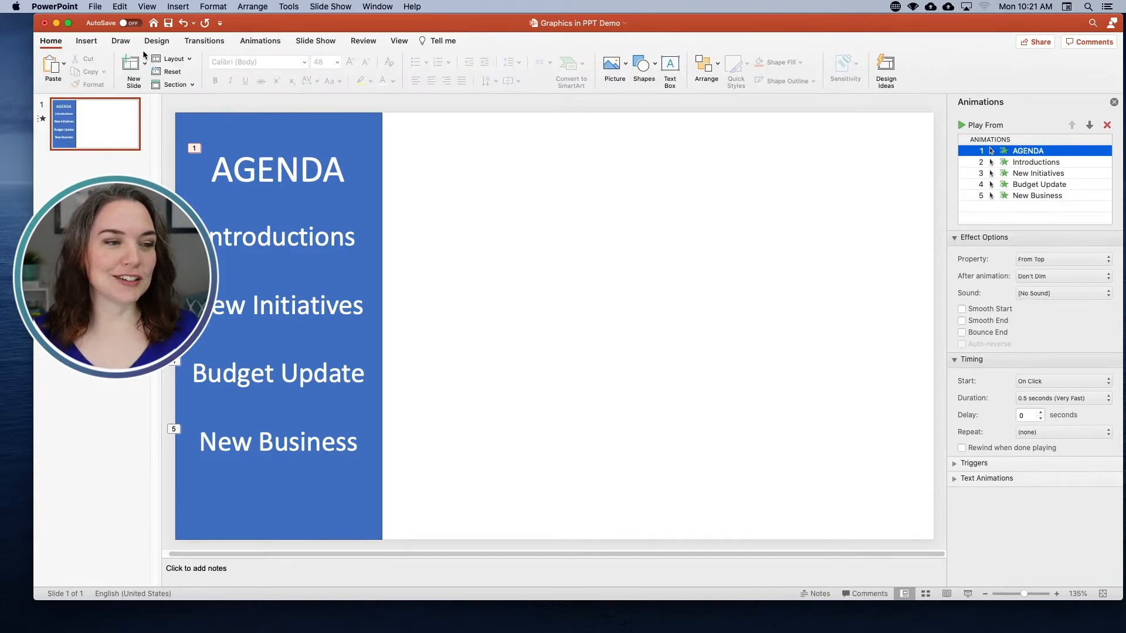
click(641, 65)
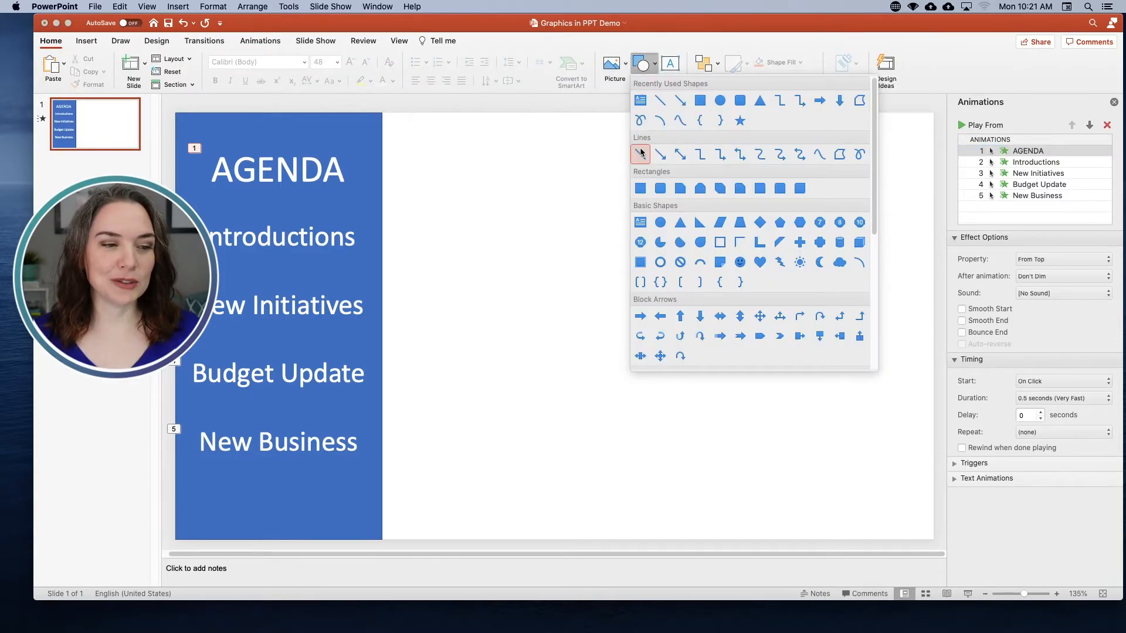
click(640, 189)
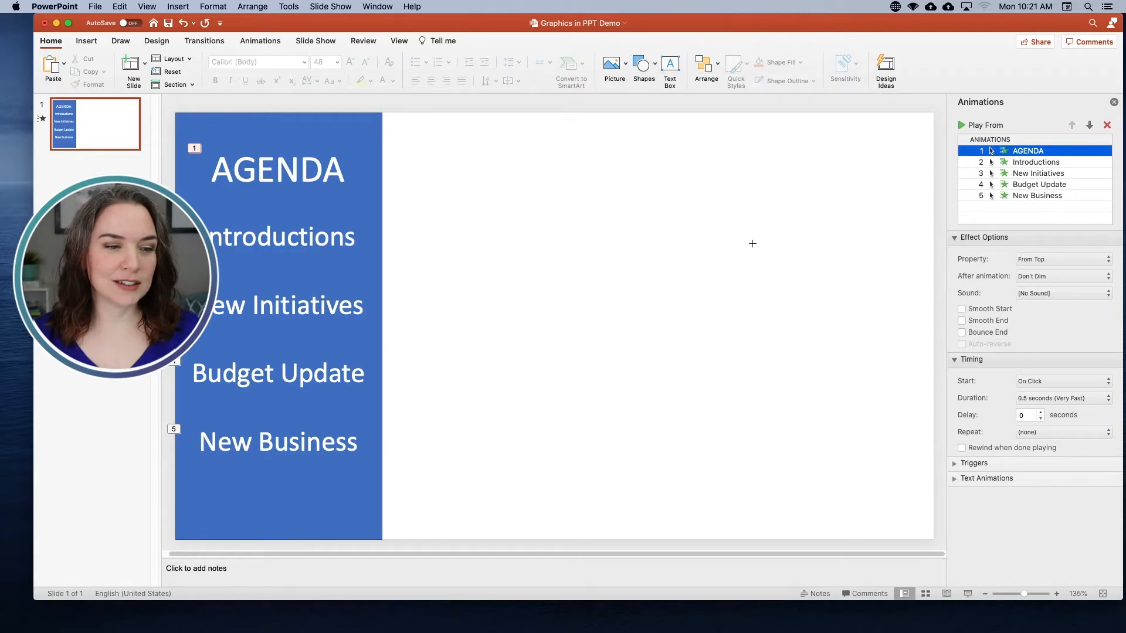
mouse_move(464, 169)
mouse_down()
mouse_move(596, 257)
mouse_move(881, 494)
mouse_move(854, 477)
mouse_move(849, 462)
mouse_move(862, 463)
mouse_up()
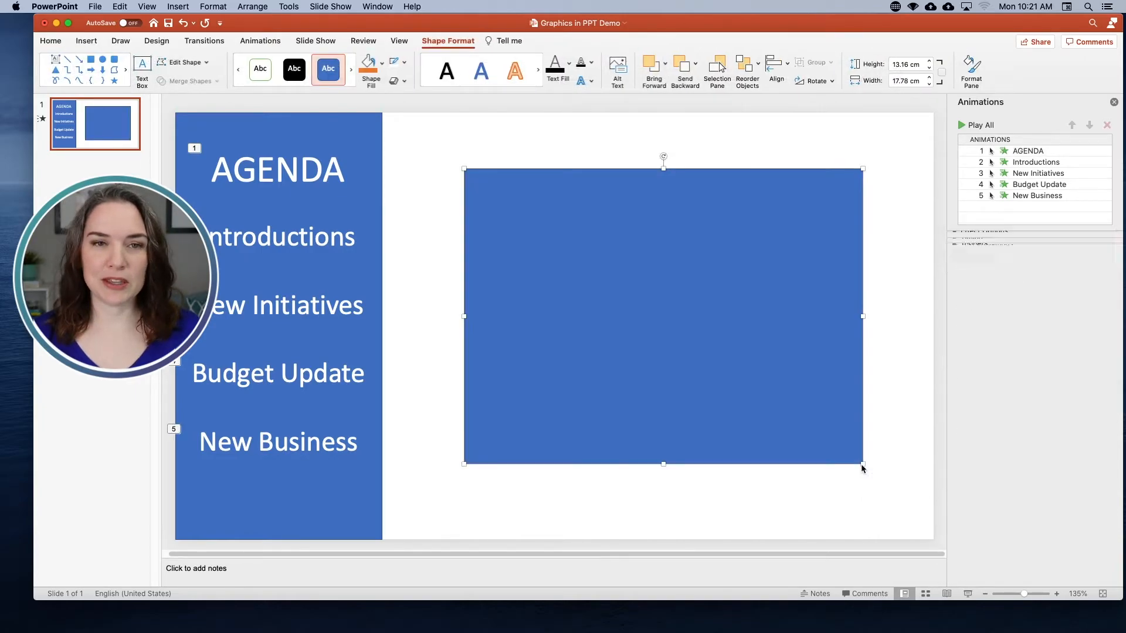
click(971, 75)
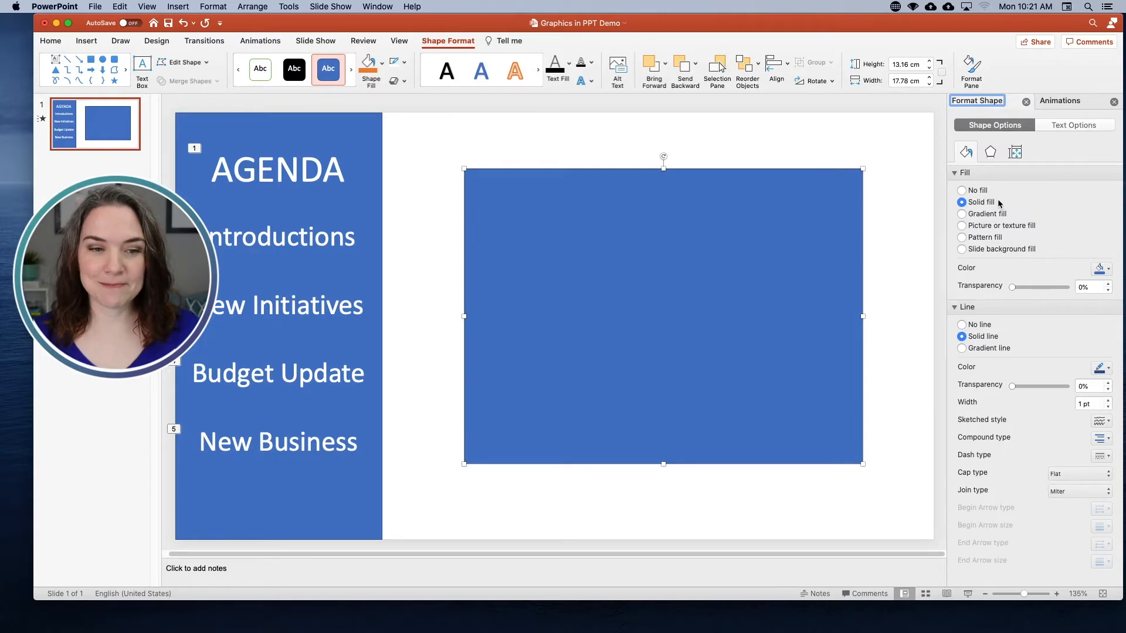
click(962, 192)
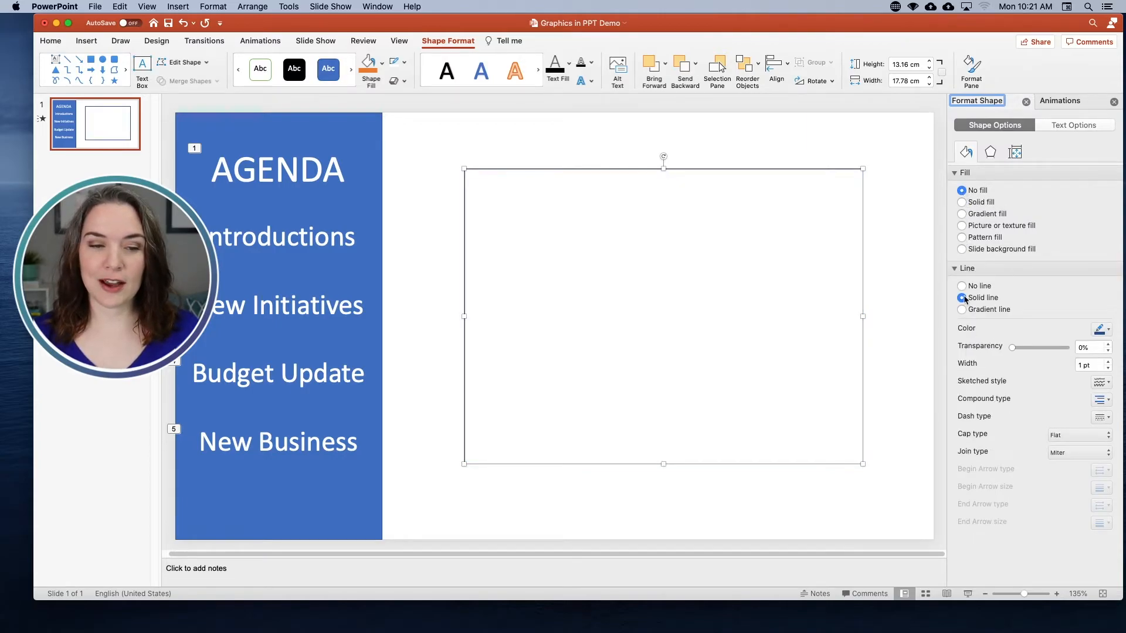
Increase the unfilled rectangle's outline width to 7.25 pt
click(1108, 361)
click(1108, 362)
click(1109, 361)
click(1108, 362)
click(1109, 362)
click(1108, 362)
click(1109, 362)
click(1108, 361)
click(1108, 362)
click(1108, 362)
click(1108, 362)
click(1108, 362)
click(1108, 362)
click(1109, 362)
click(1108, 362)
click(1108, 362)
click(1109, 362)
click(1109, 361)
click(1108, 362)
click(1108, 361)
click(1109, 362)
click(1108, 362)
click(1109, 362)
click(1108, 361)
click(1108, 362)
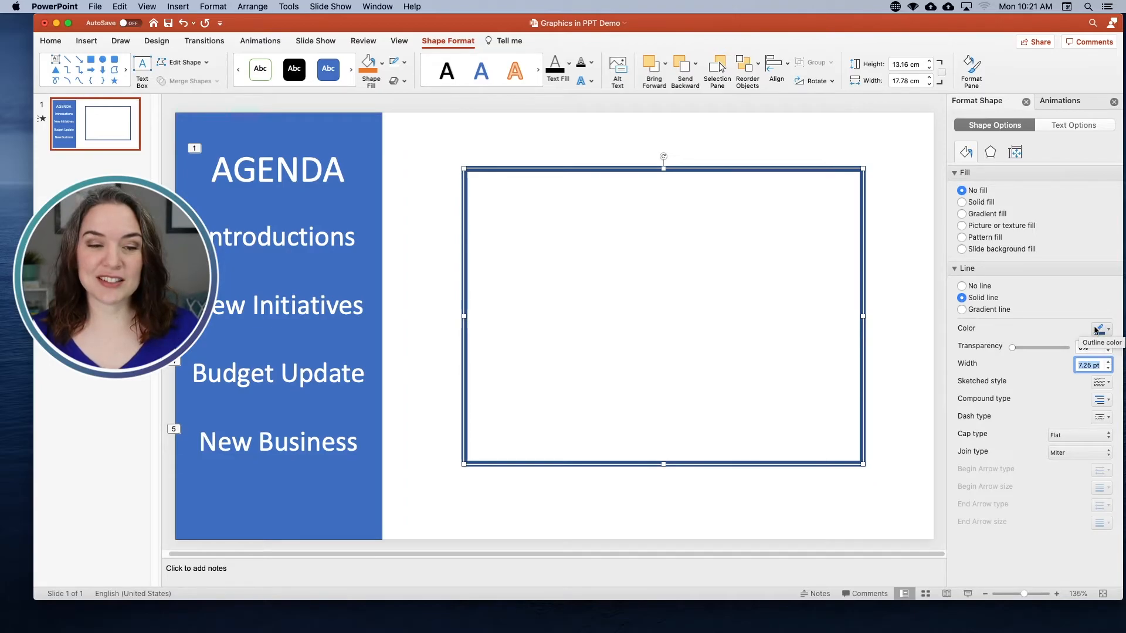
Give the rectangle a gradient outline, colour its first stop blue, and move a middle stop toward the blue end
click(962, 310)
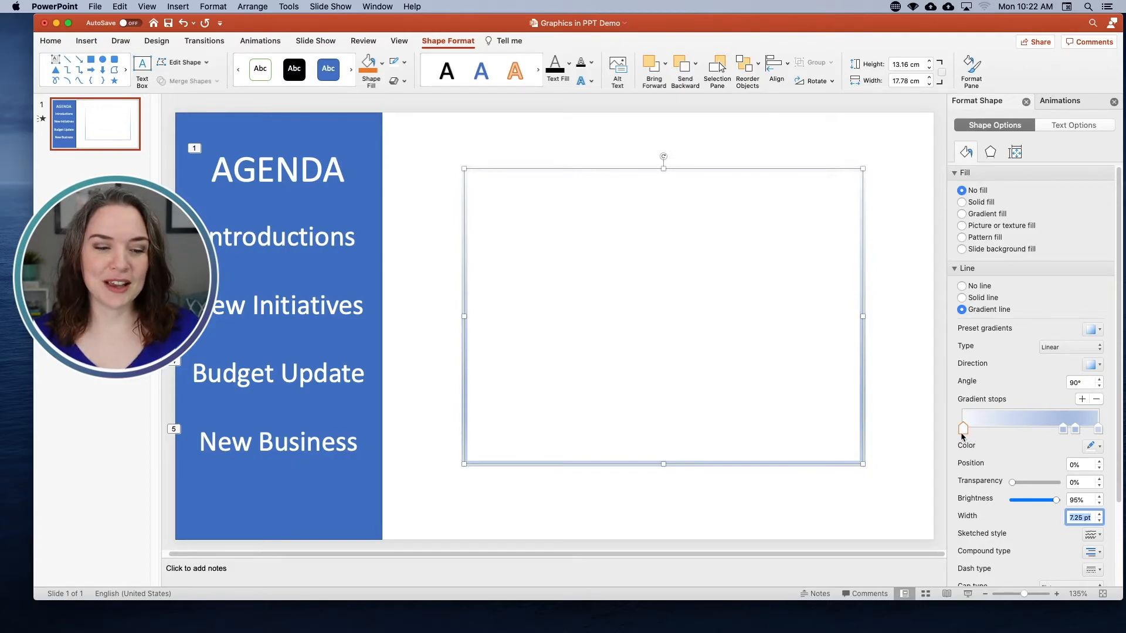
click(1094, 447)
click(1063, 479)
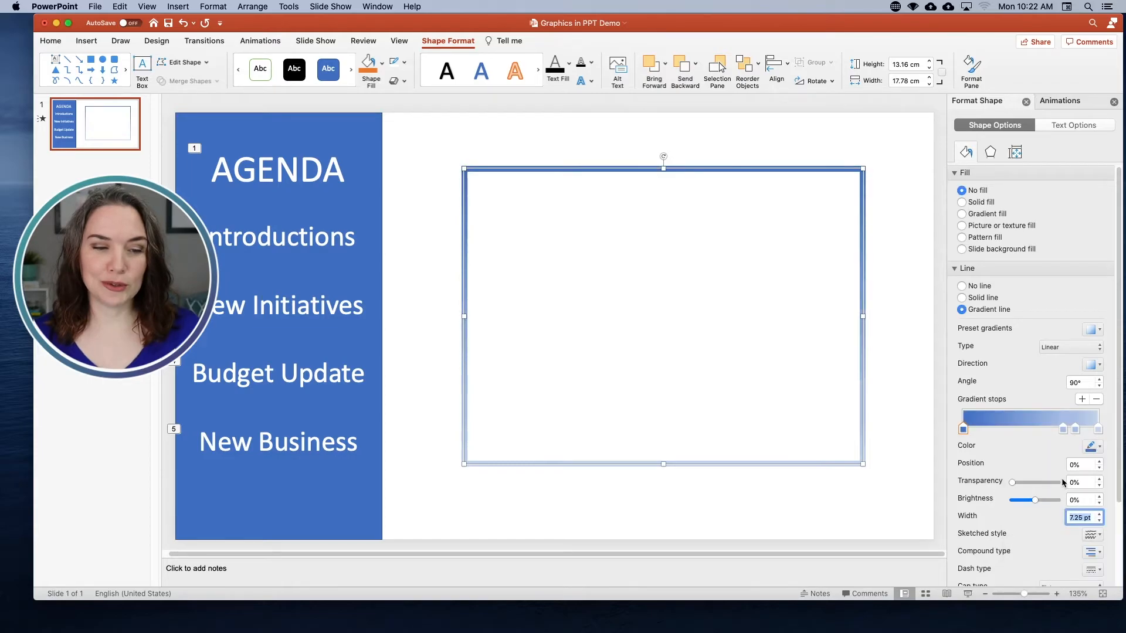
mouse_move(1063, 430)
mouse_down()
mouse_move(1033, 431)
mouse_move(1071, 430)
mouse_move(1062, 429)
mouse_up()
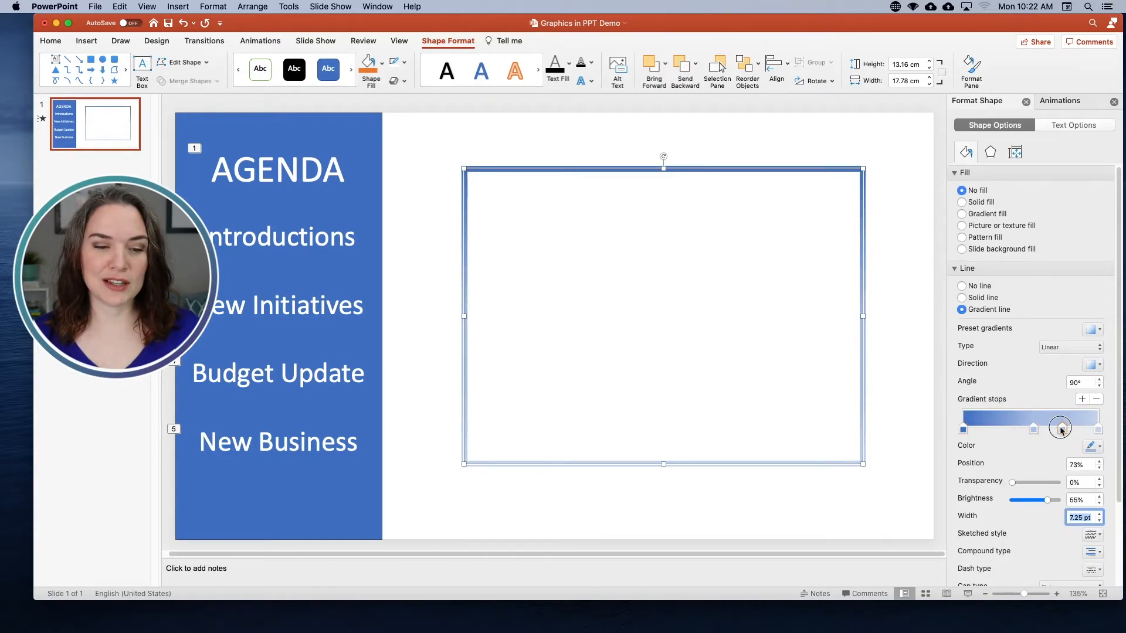
Try the Radial gradient type on the rectangle's outline, return it to Linear, and set the diagonal 135° direction
click(1082, 348)
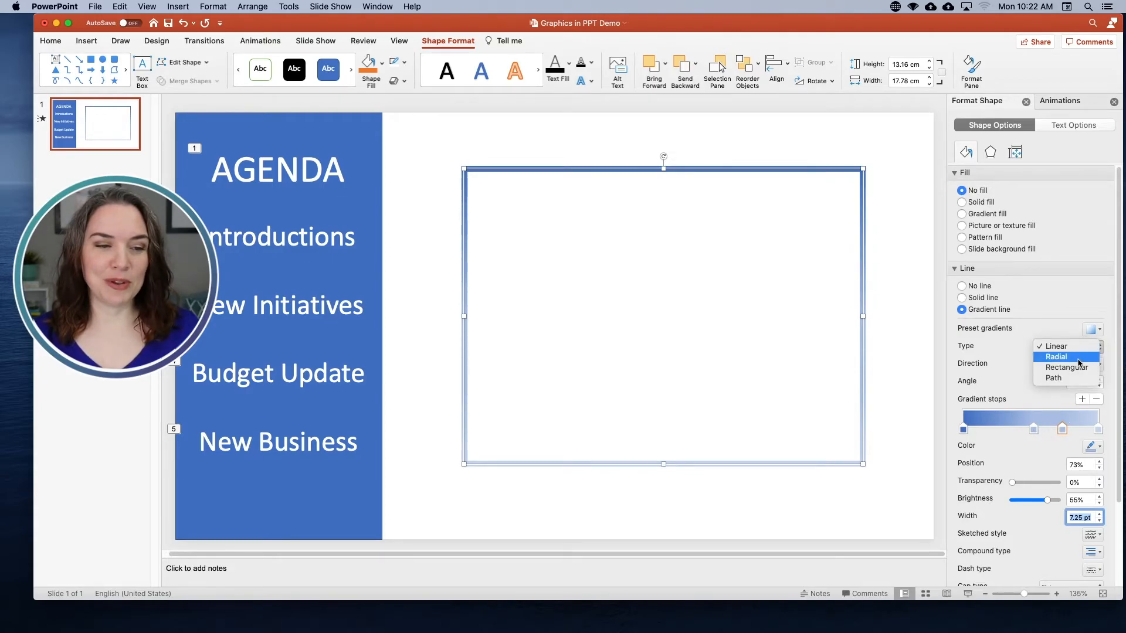
click(1078, 359)
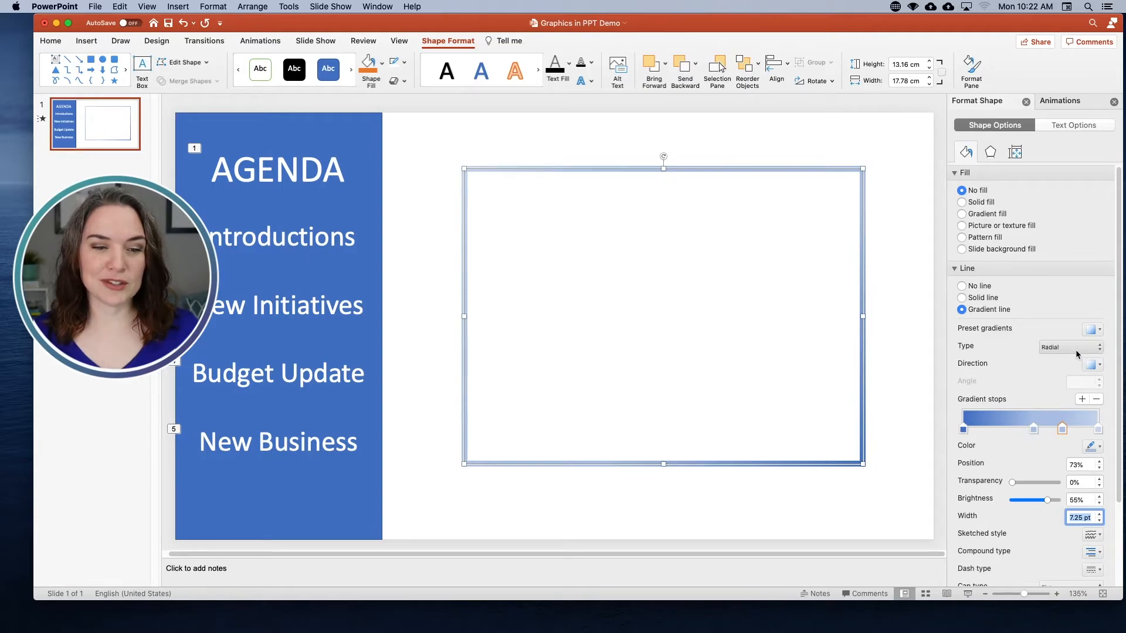
click(1076, 350)
click(1075, 337)
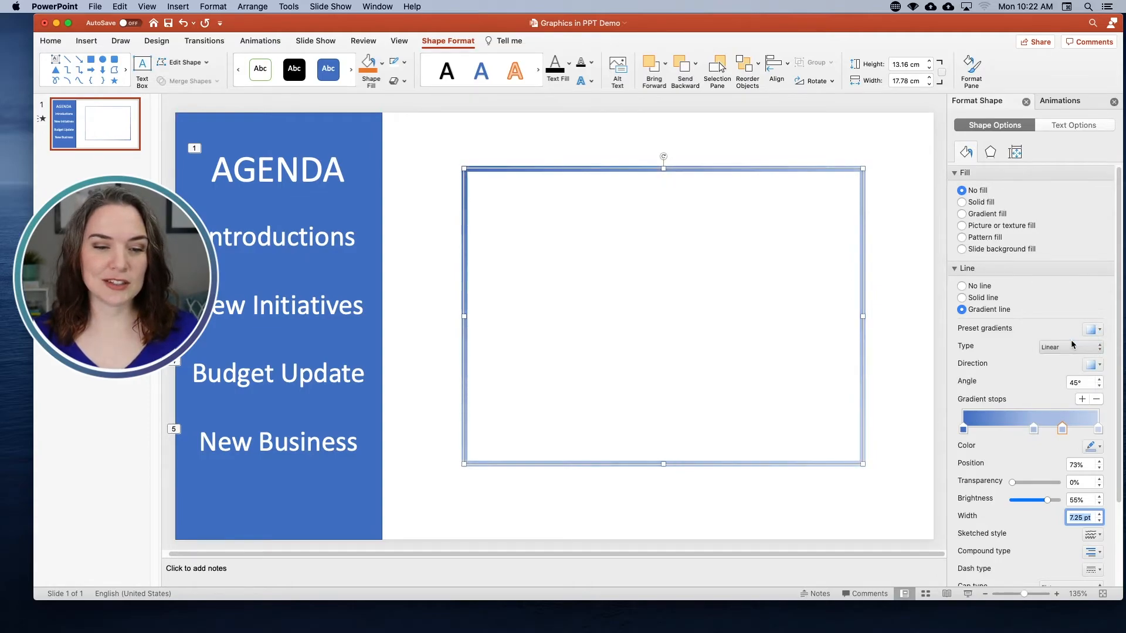
click(1094, 368)
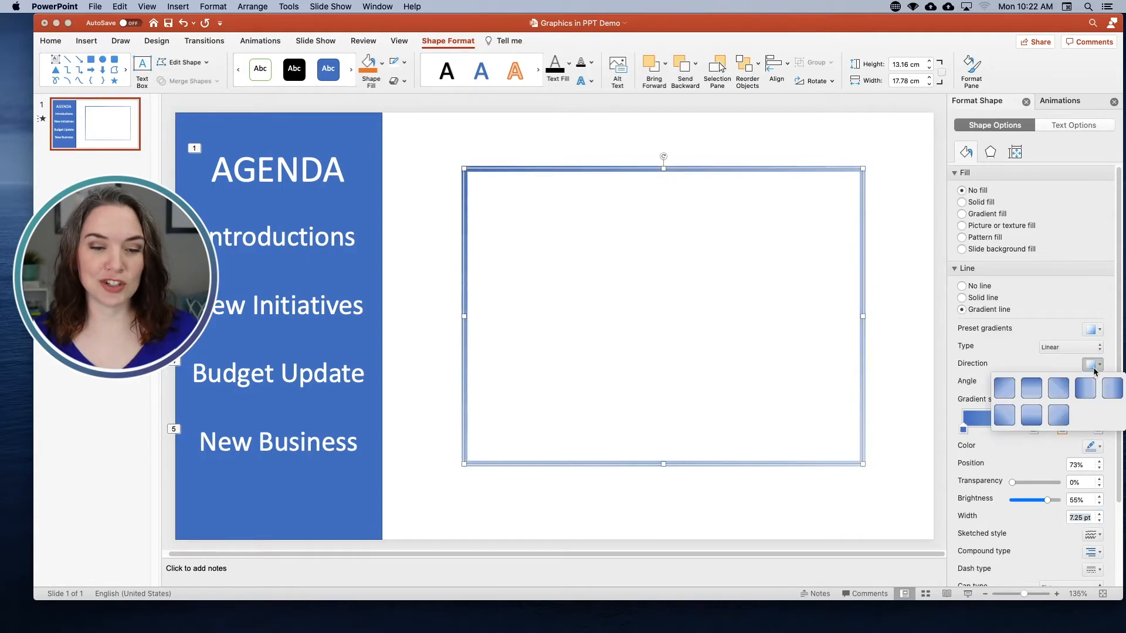
click(1062, 390)
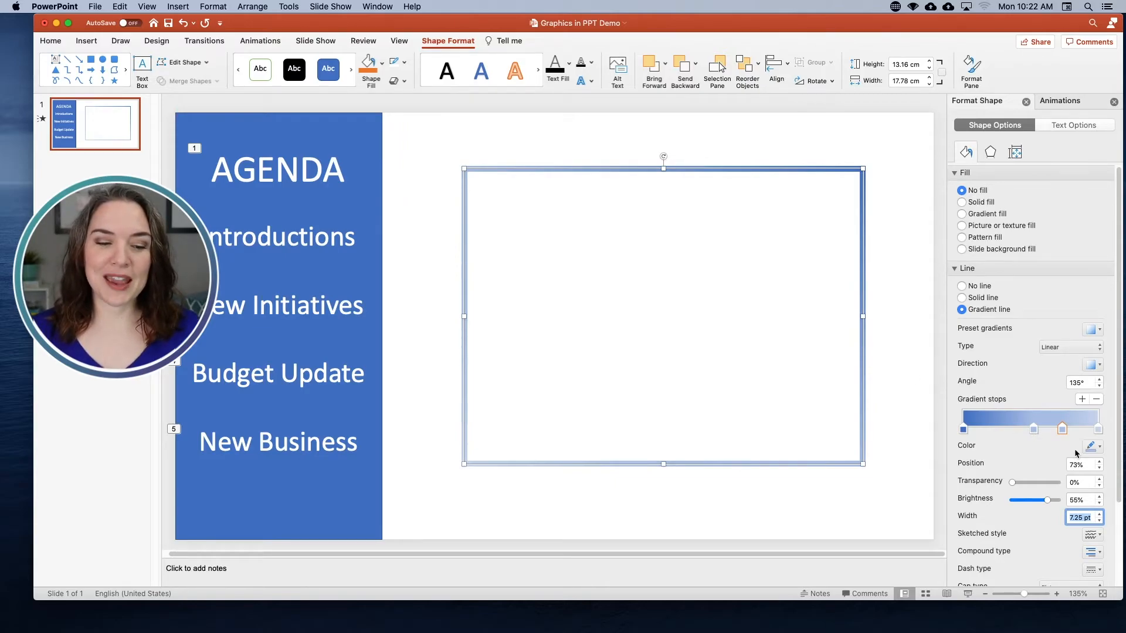
Try the thin-and-thick double-line compound type on the rectangle's outline and deselect the shape to view it
scroll(1077, 454, down, 1)
click(1092, 546)
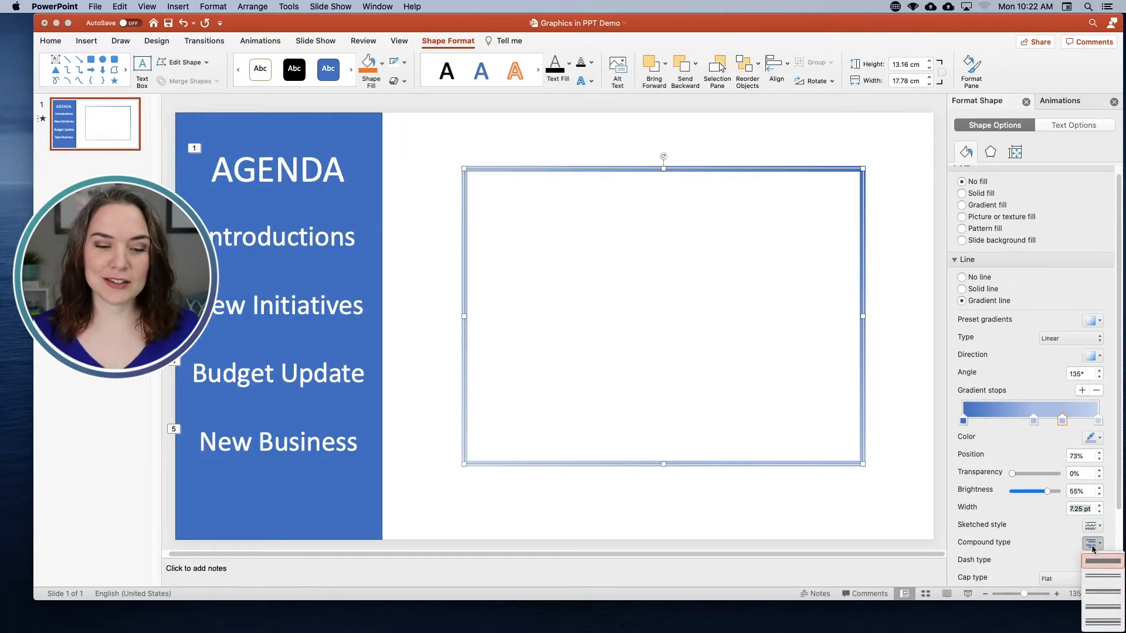
click(1099, 609)
click(902, 481)
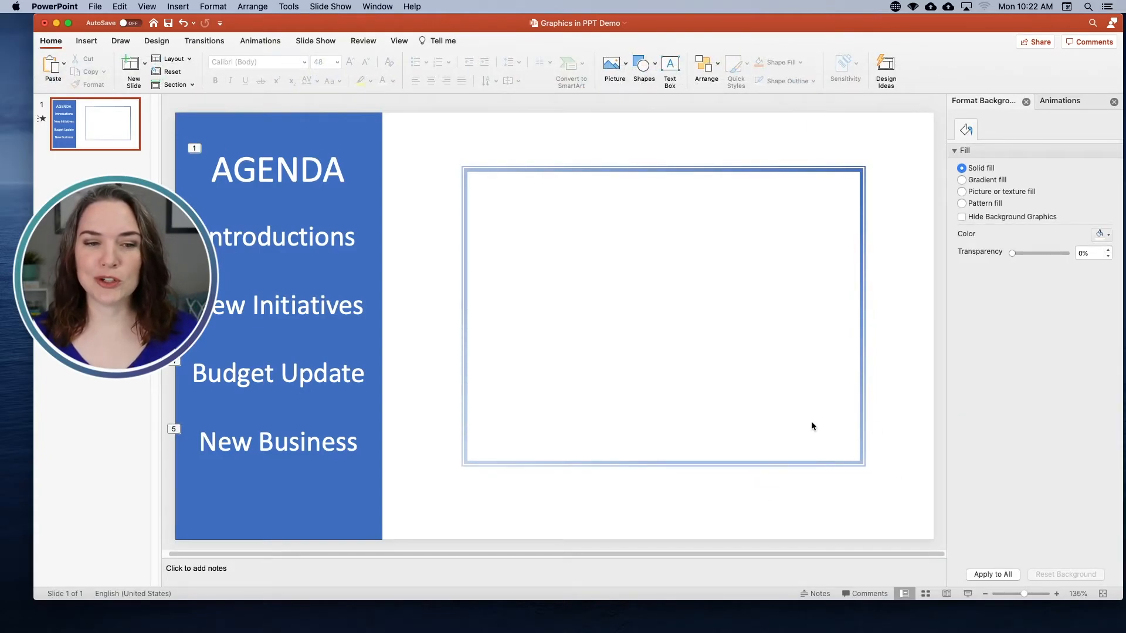
Return the rectangle's outline to the single-line compound type and deselect the shape
click(862, 194)
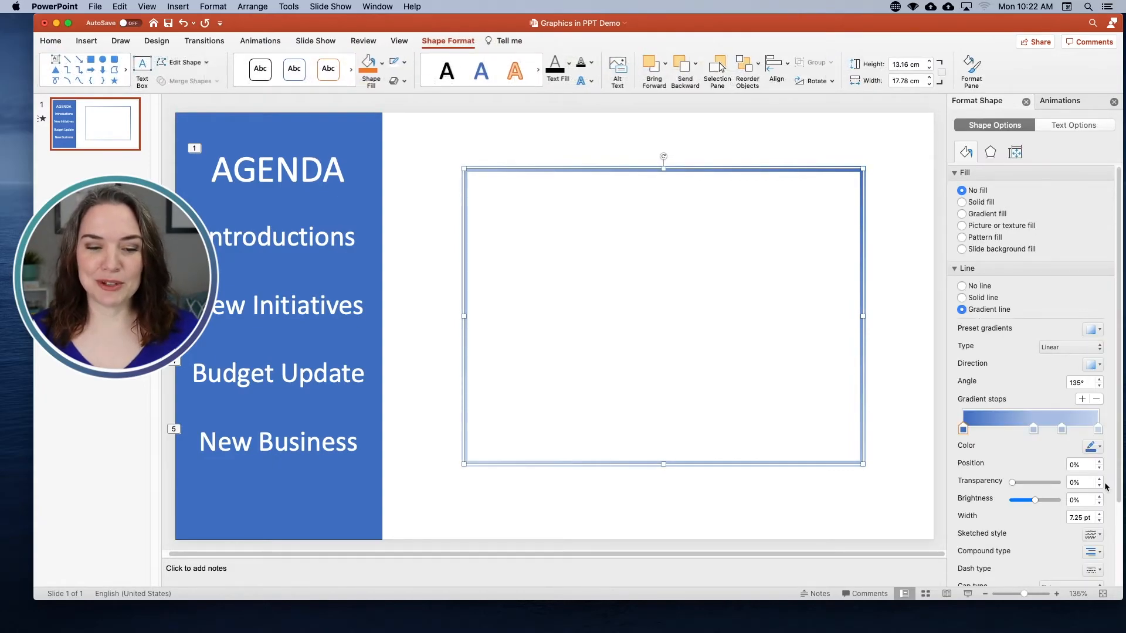
click(1099, 554)
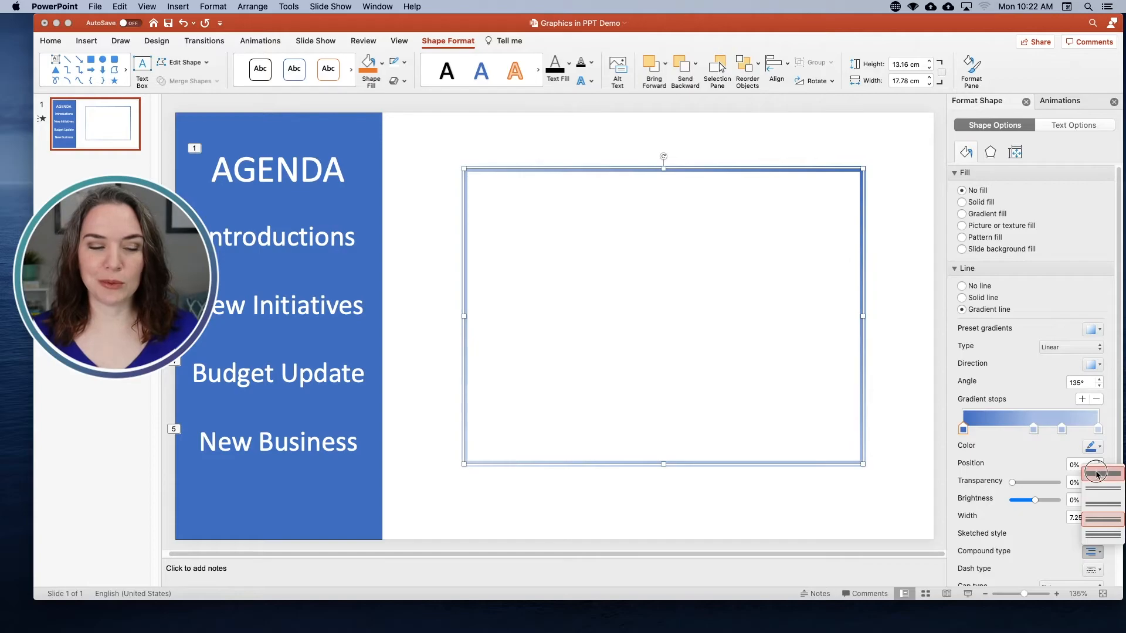
click(1097, 473)
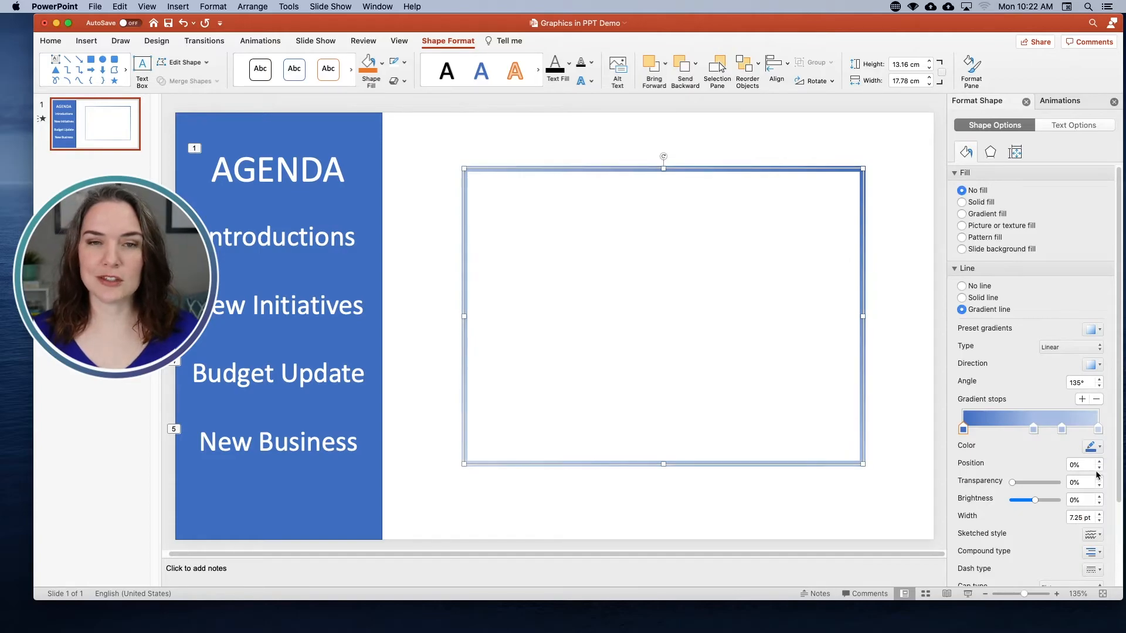
click(933, 376)
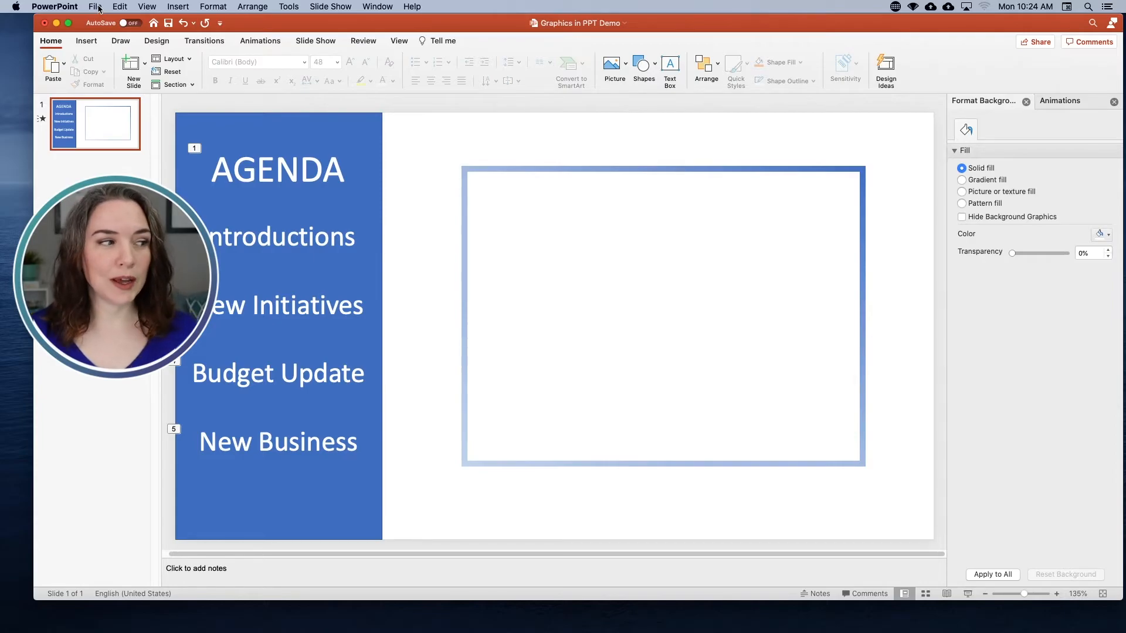
Export the presentation in MP4 format as Graphics in PPT Demo to the Graphics in PPT folder
click(97, 7)
click(101, 117)
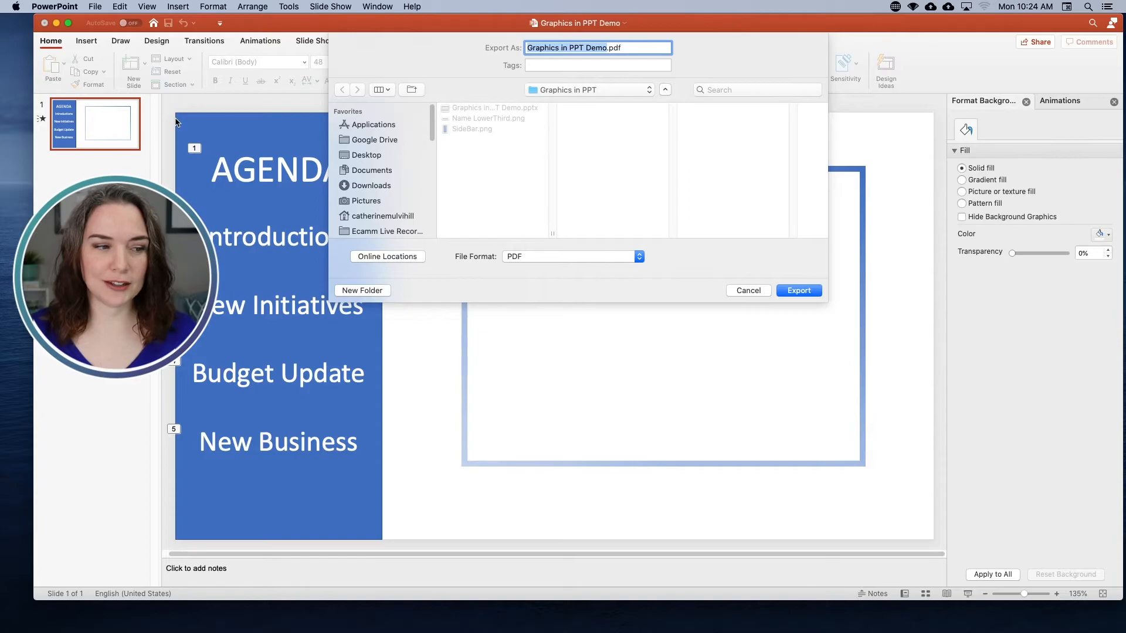
click(572, 258)
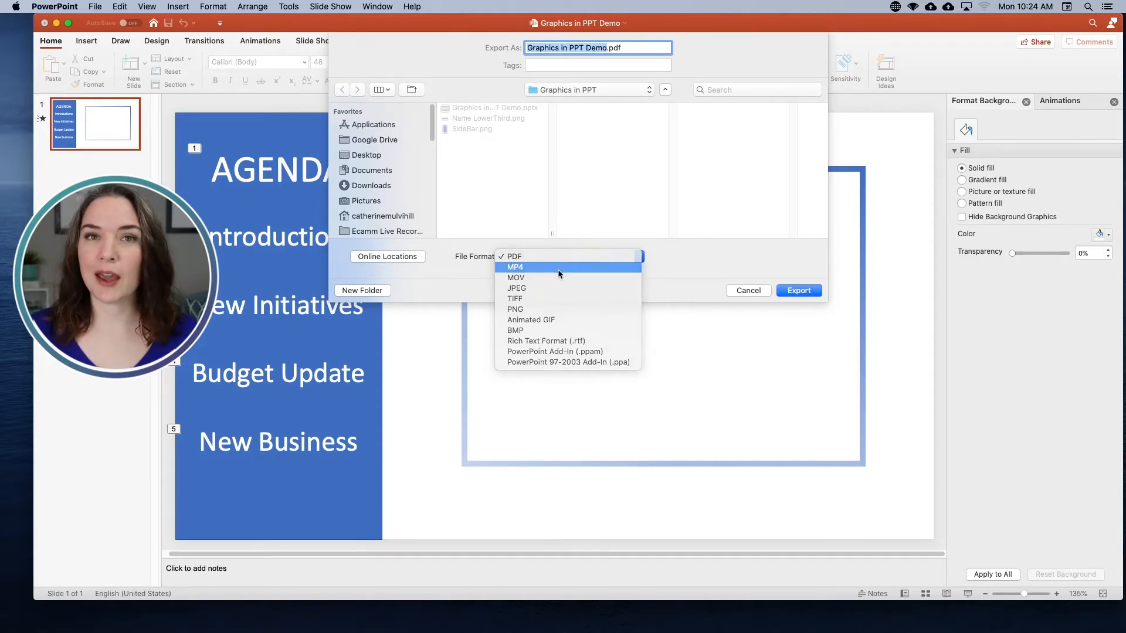
click(558, 268)
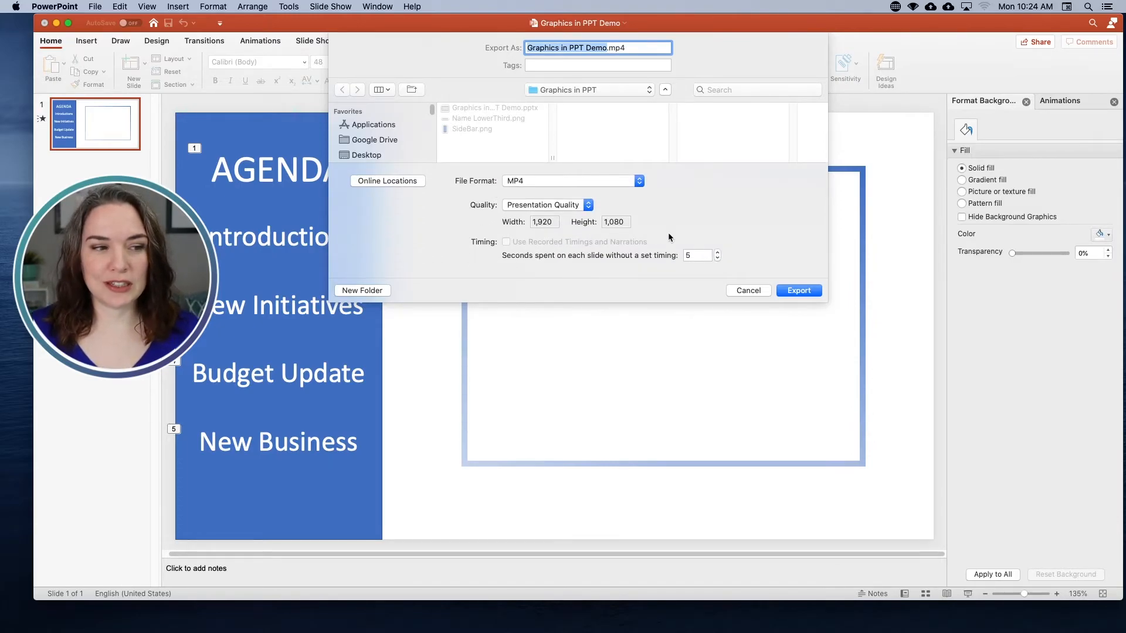
click(800, 291)
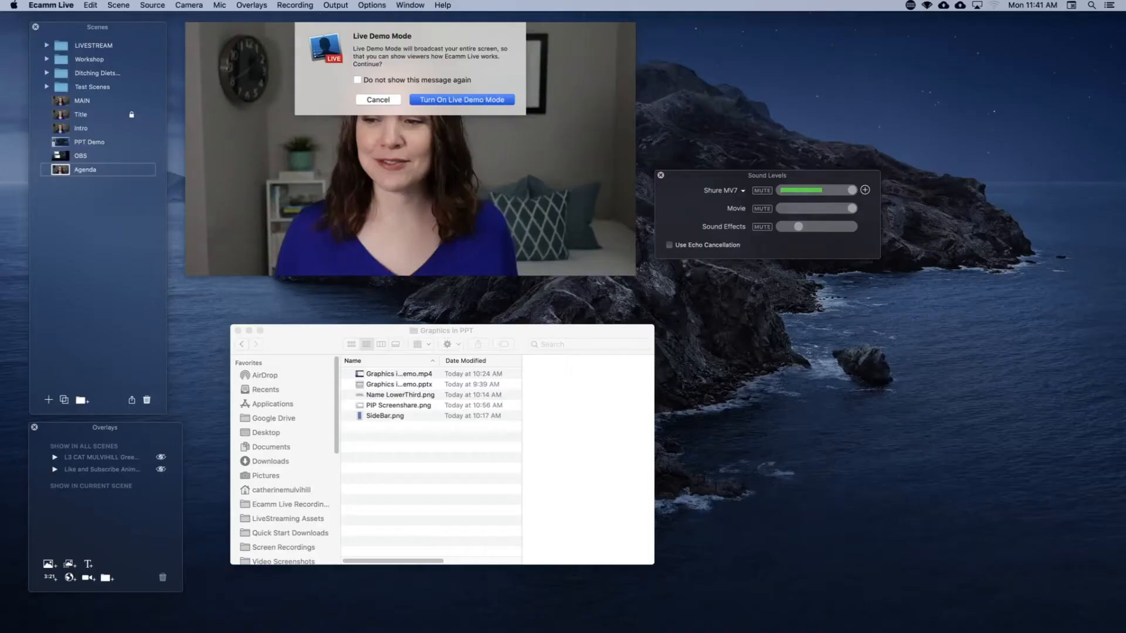
In Ecamm Live, turn on Live Demo Mode and add the exported Graphics in PPT Demo MP4 to the Agenda scene
click(462, 100)
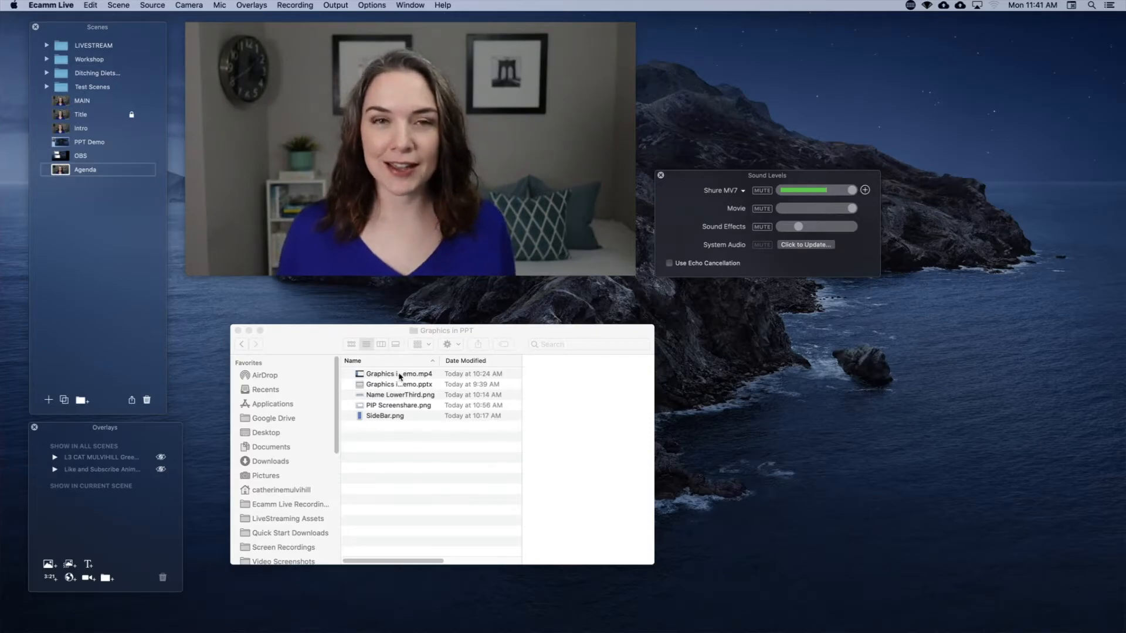
drag(400, 376, 380, 198)
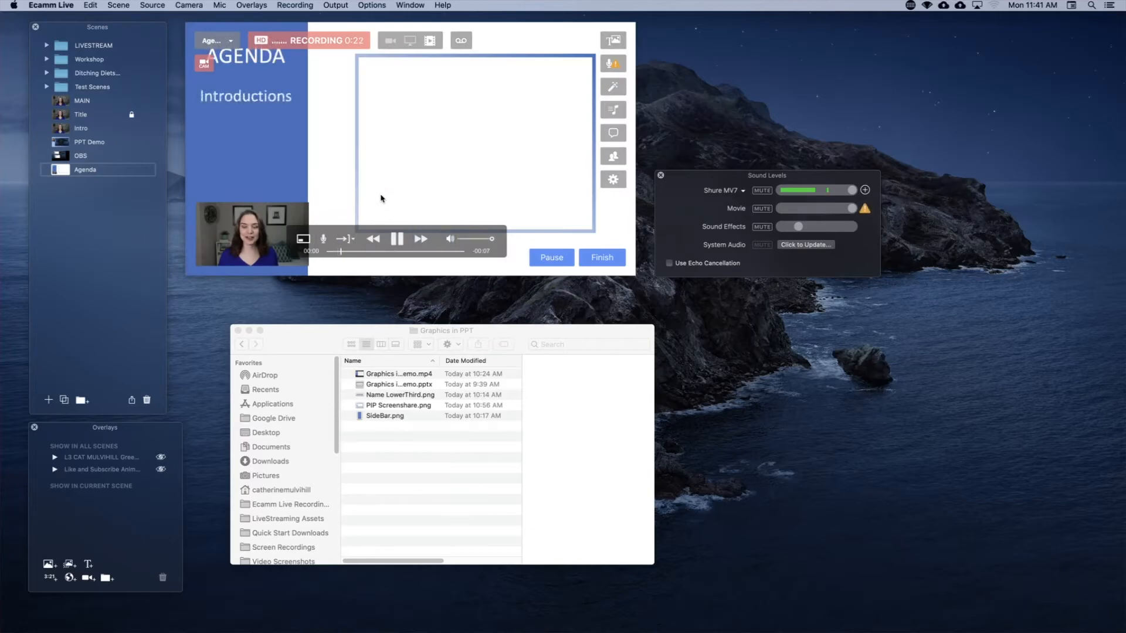
Move the camera picture-in-picture into the blue frame, check the video-end options, and enlarge the camera to the frame's width
drag(265, 212, 430, 75)
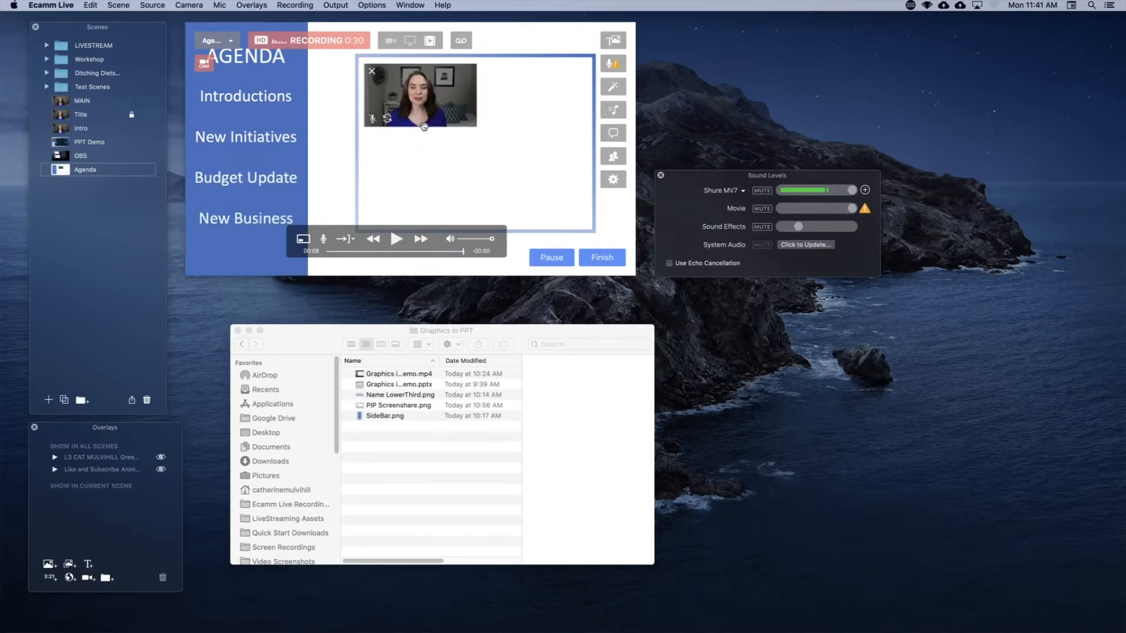
click(352, 241)
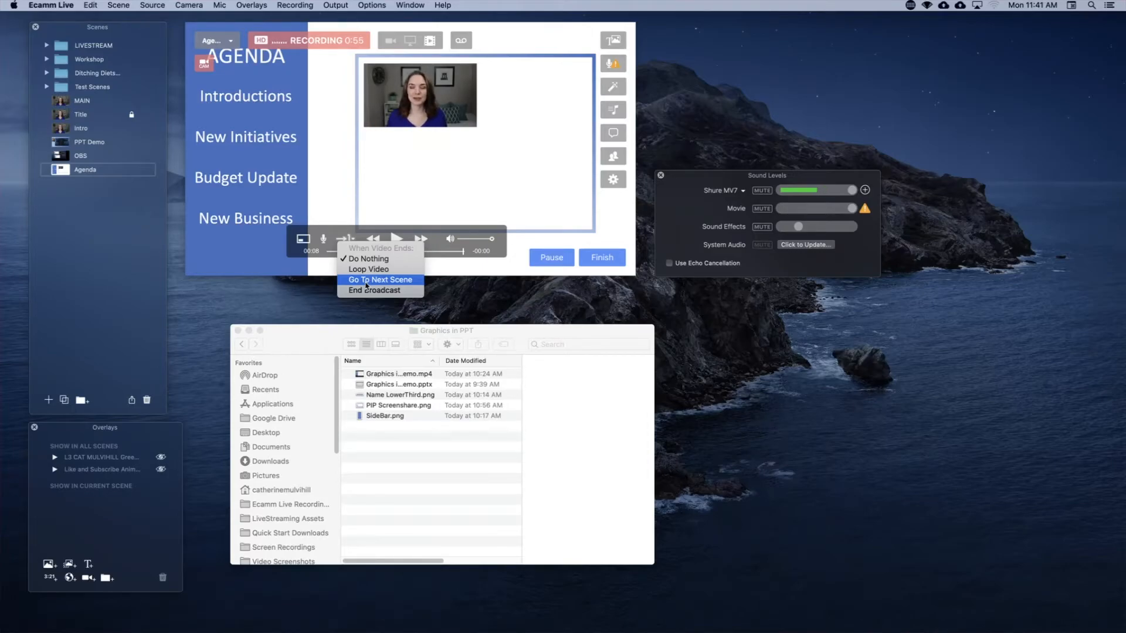
click(357, 201)
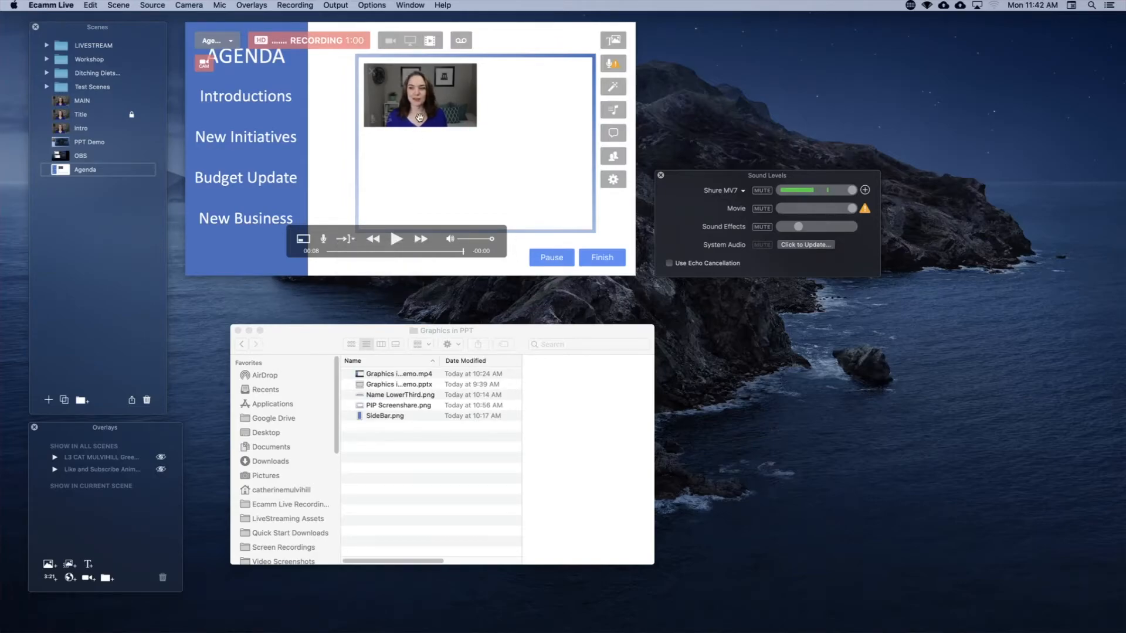
drag(413, 90, 407, 83)
drag(469, 119, 623, 188)
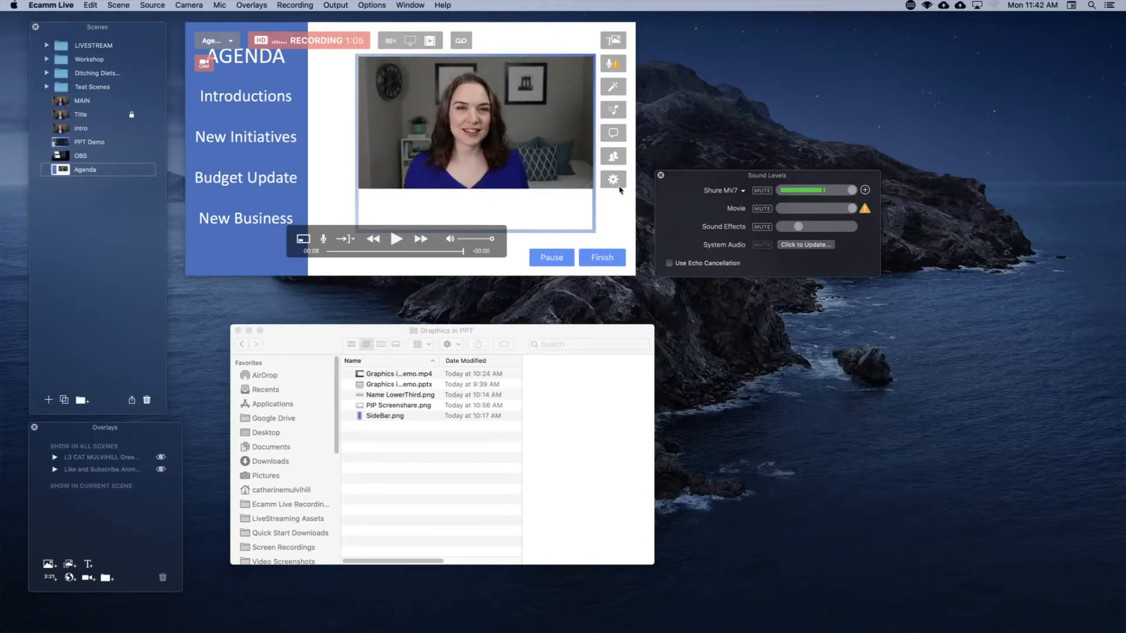
Change the camera picture-in-picture to the Square shape and enlarge it to the frame's height
right_click(445, 140)
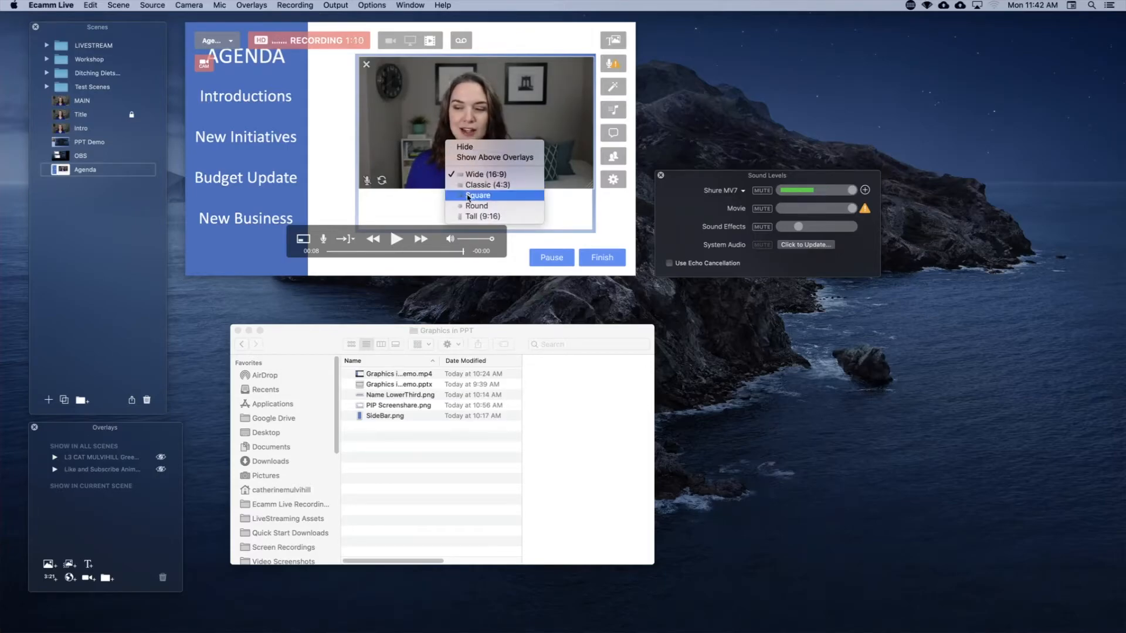
click(468, 196)
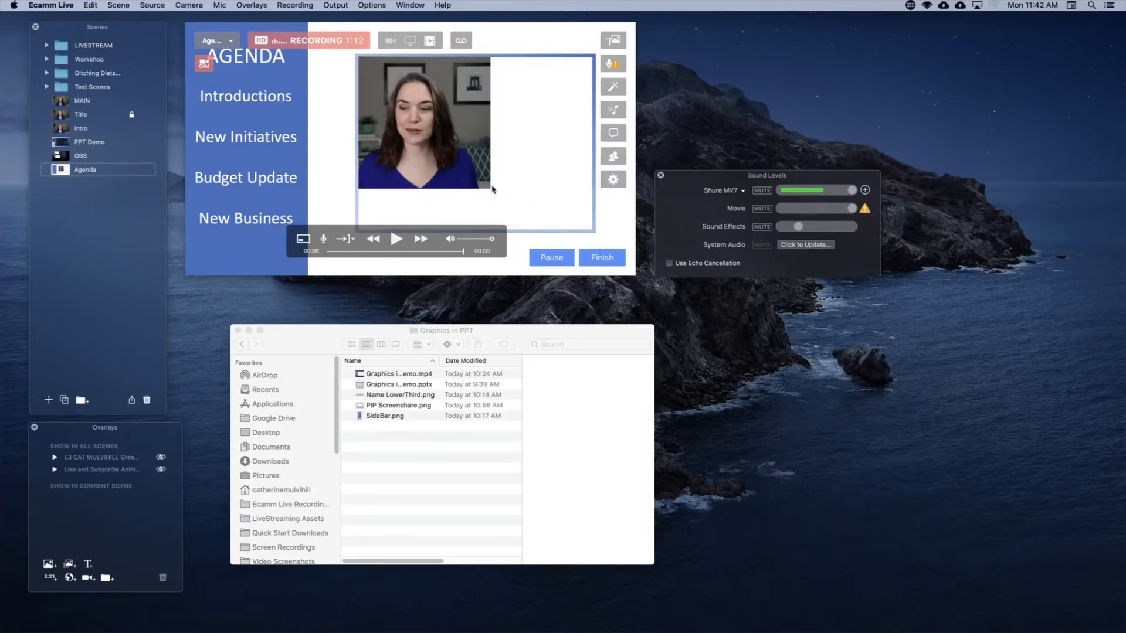
drag(489, 185, 529, 227)
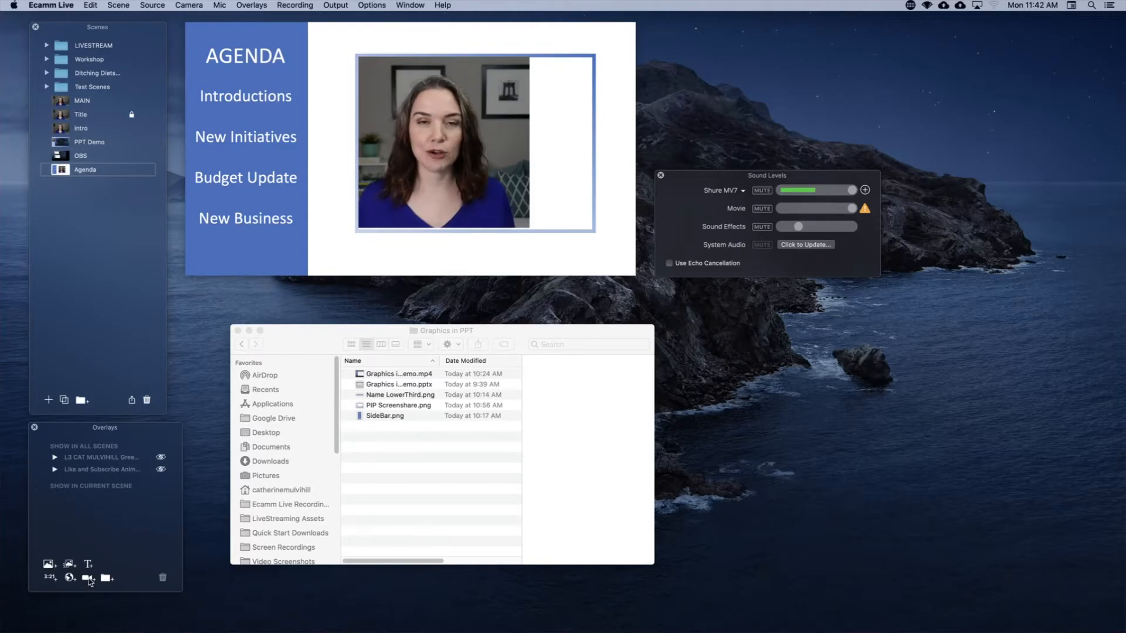
Add a Cam Link 4K camera overlay to the Agenda scene and remove the original camera picture-in-picture
click(89, 579)
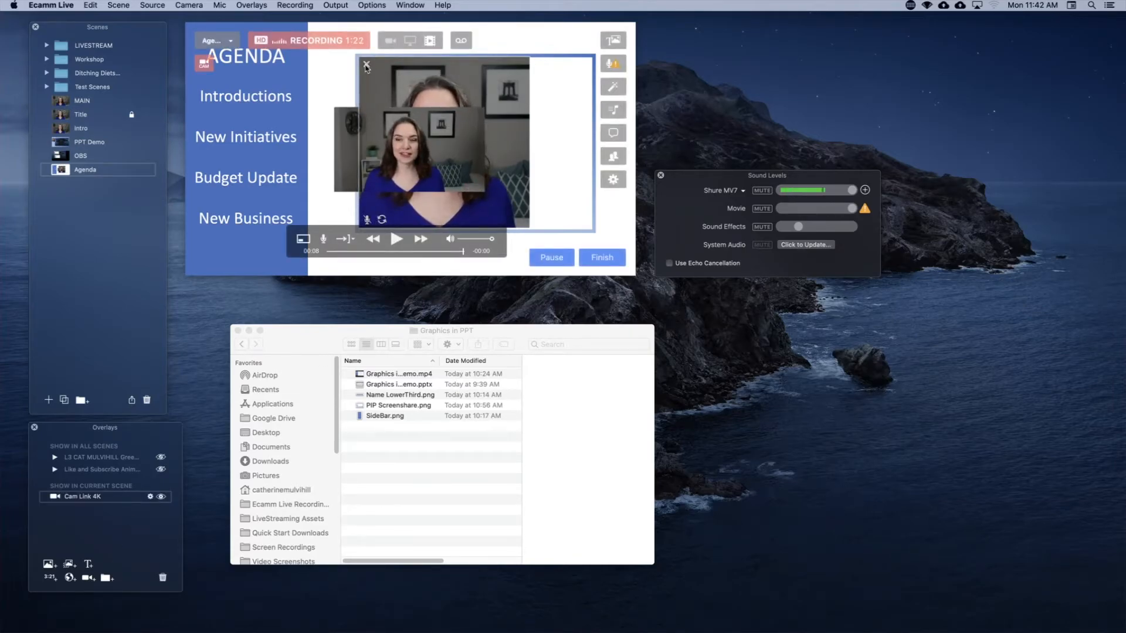
click(366, 65)
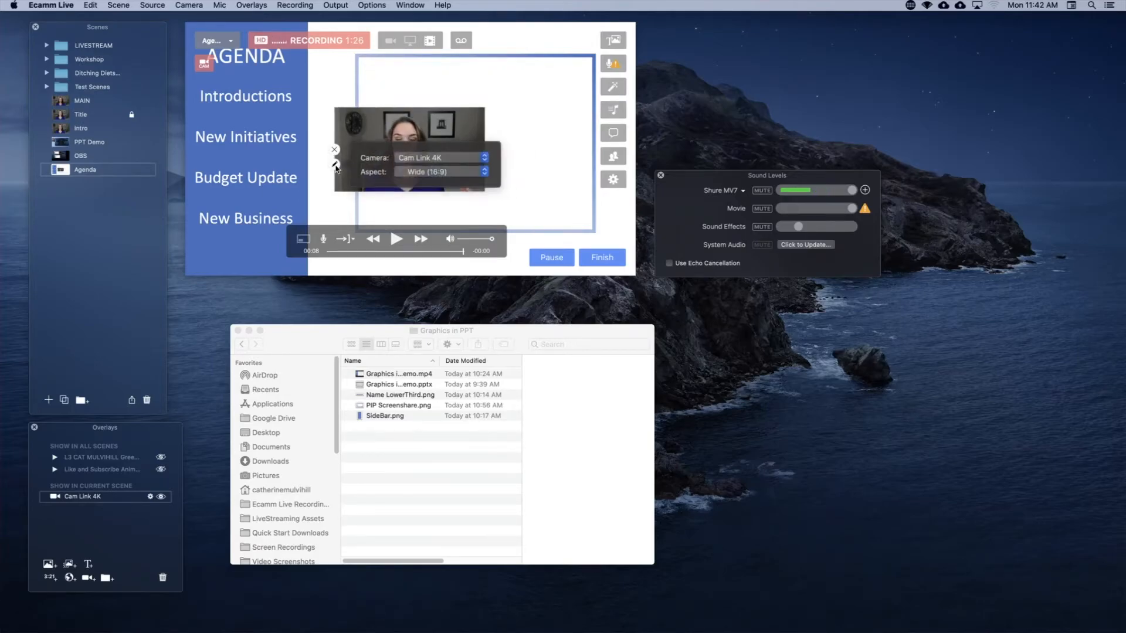
Set the camera overlay's aspect to Custom and position and resize it to fill the blue frame
click(426, 171)
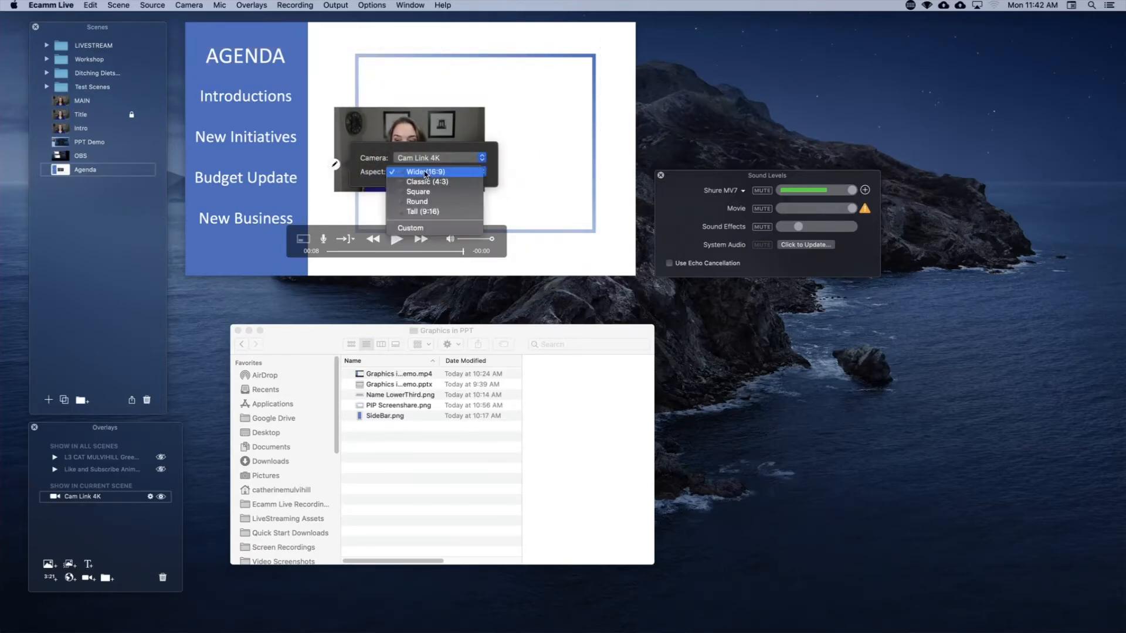
click(420, 229)
mouse_move(386, 117)
mouse_down()
mouse_move(415, 77)
mouse_move(409, 65)
mouse_up()
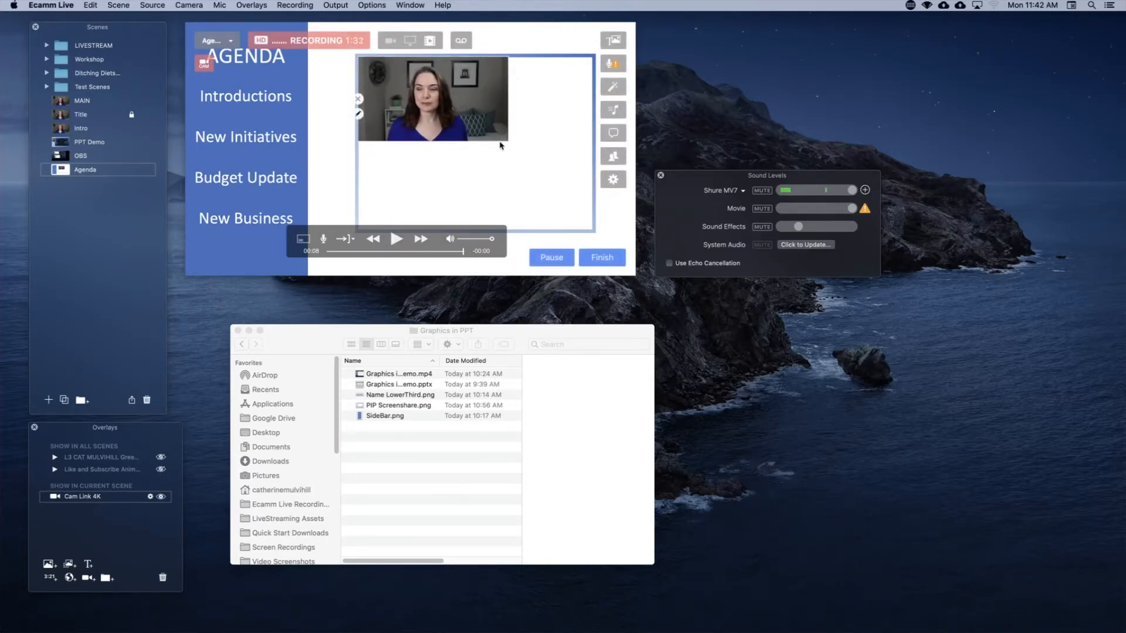
drag(504, 137, 589, 229)
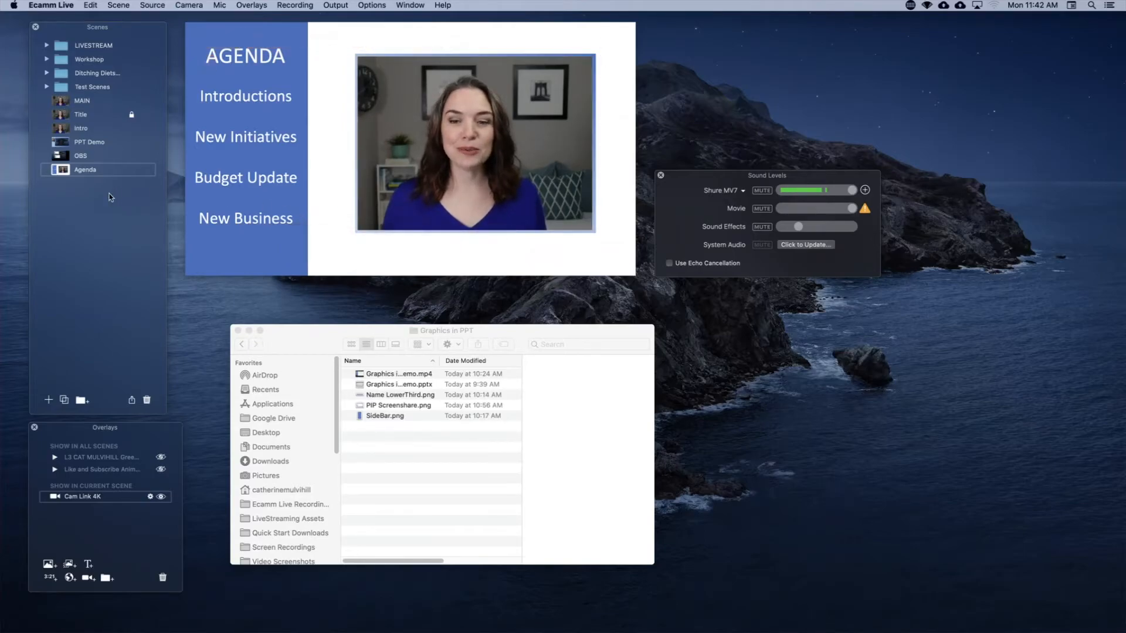
Switch to the MAIN scene and back to the Agenda scene to preview the finished layout
click(65, 102)
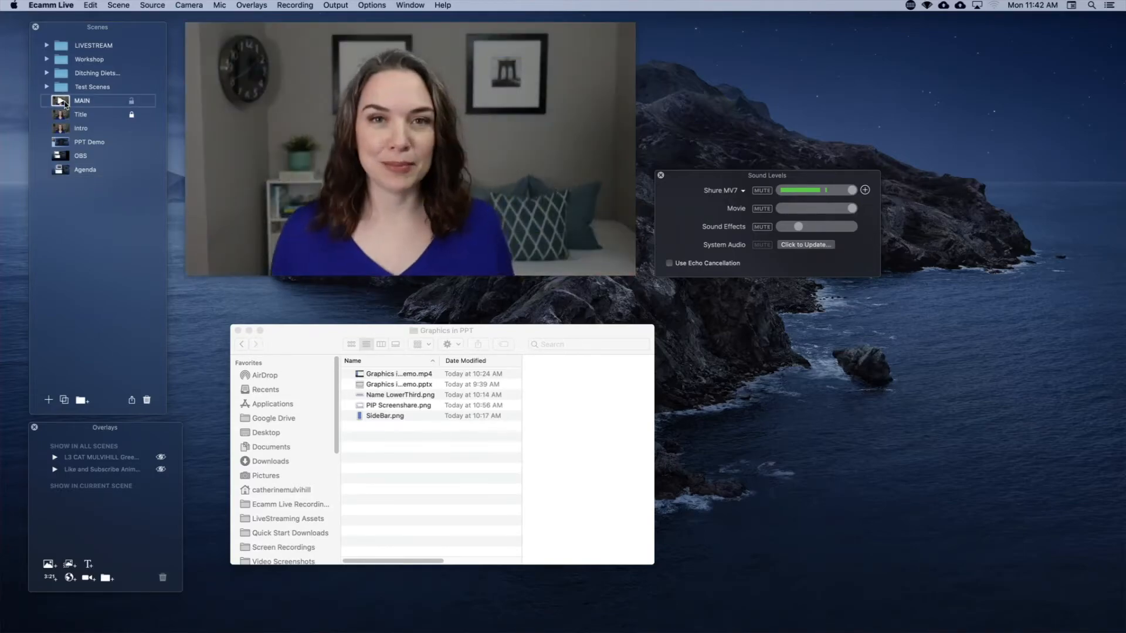
click(66, 170)
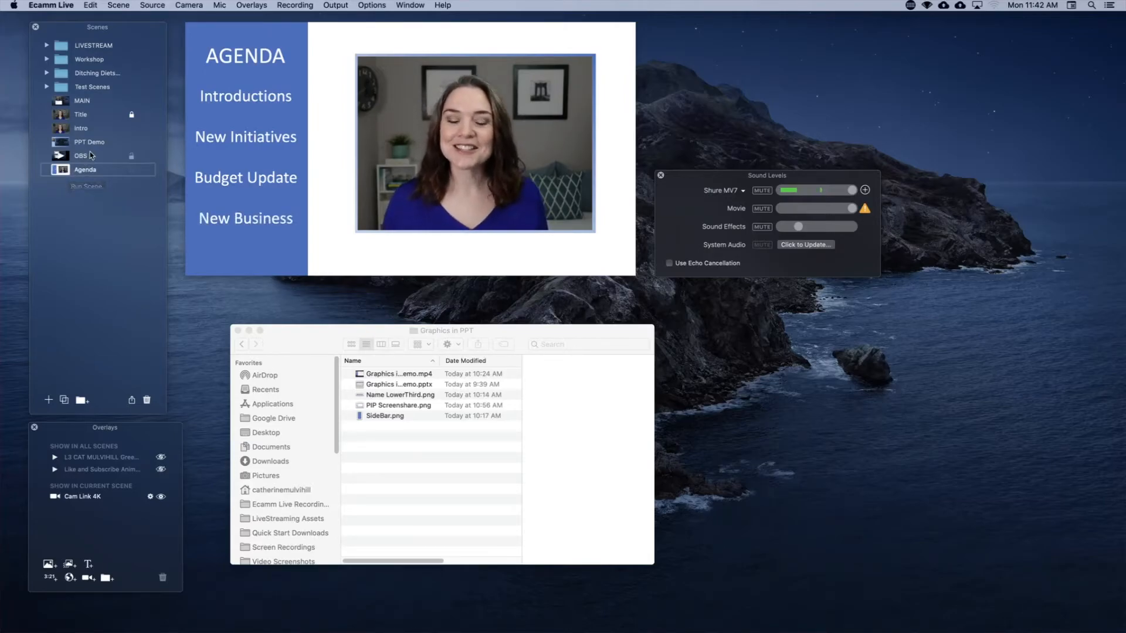
Move and enlarge the camera overlay to fill the area beside the agenda sidebar, and preview it by switching scenes to MAIN and back to Agenda
drag(428, 121, 374, 86)
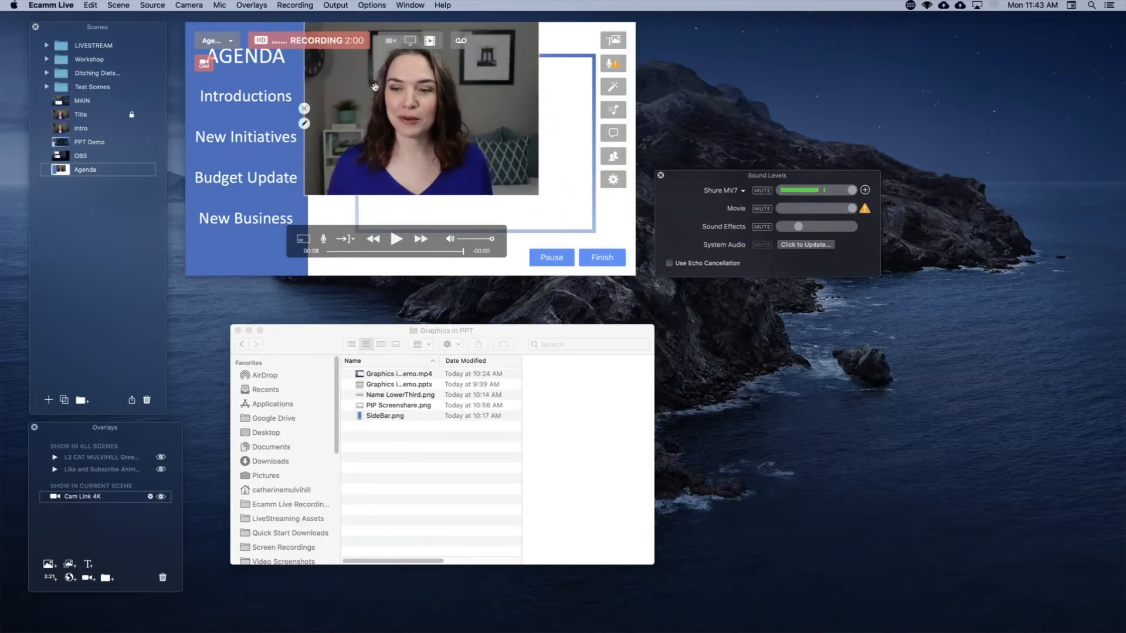
drag(538, 194, 582, 281)
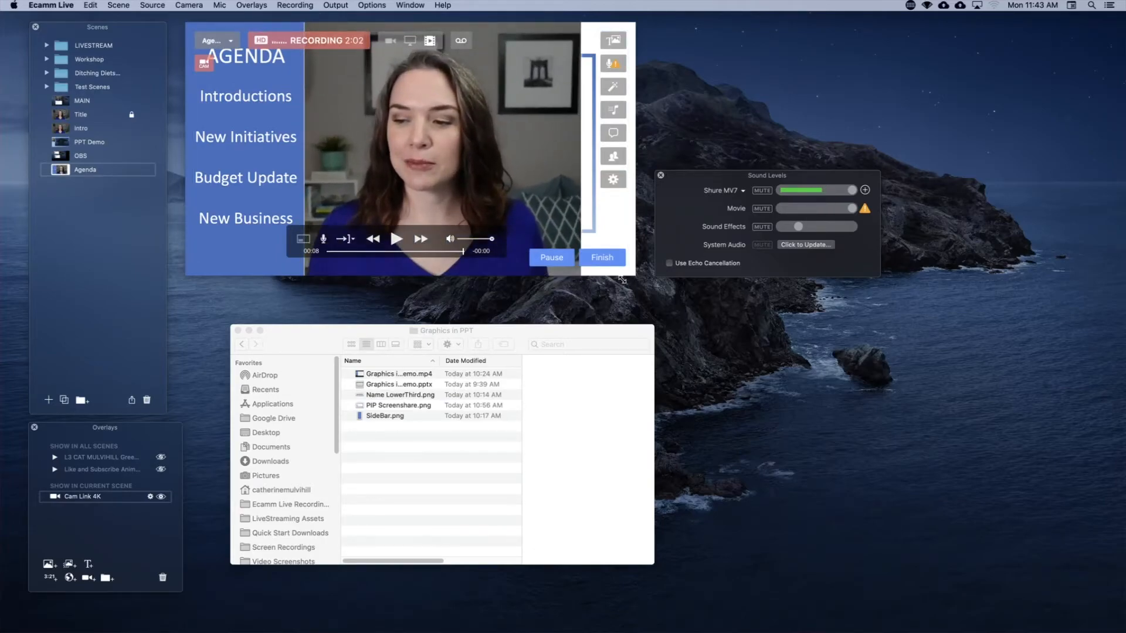
drag(604, 280, 632, 278)
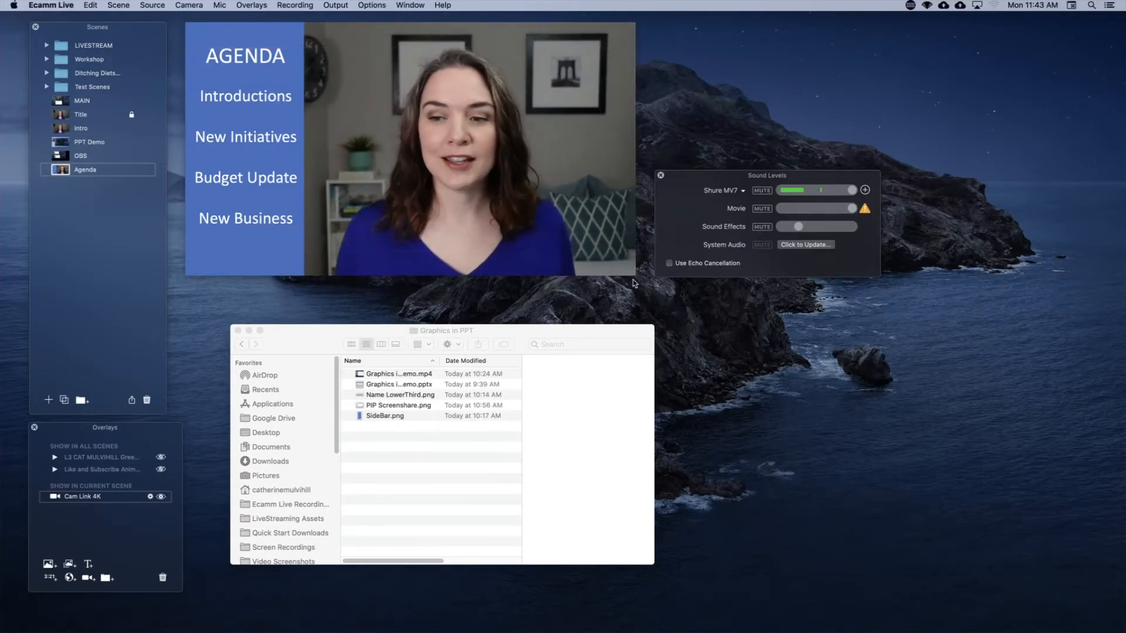
click(66, 101)
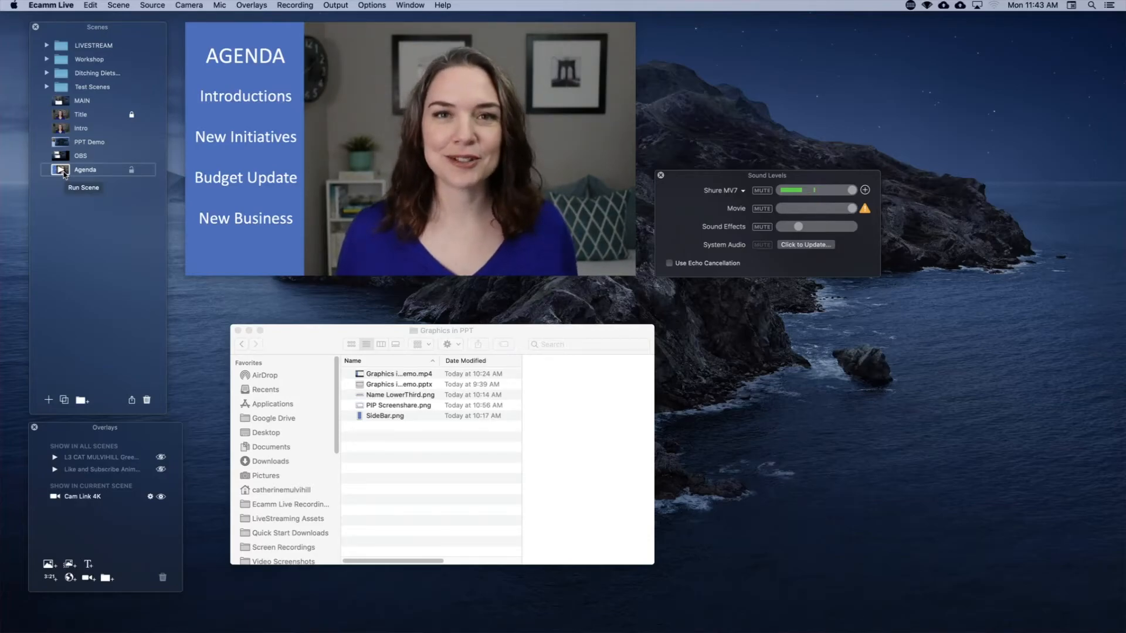
click(61, 170)
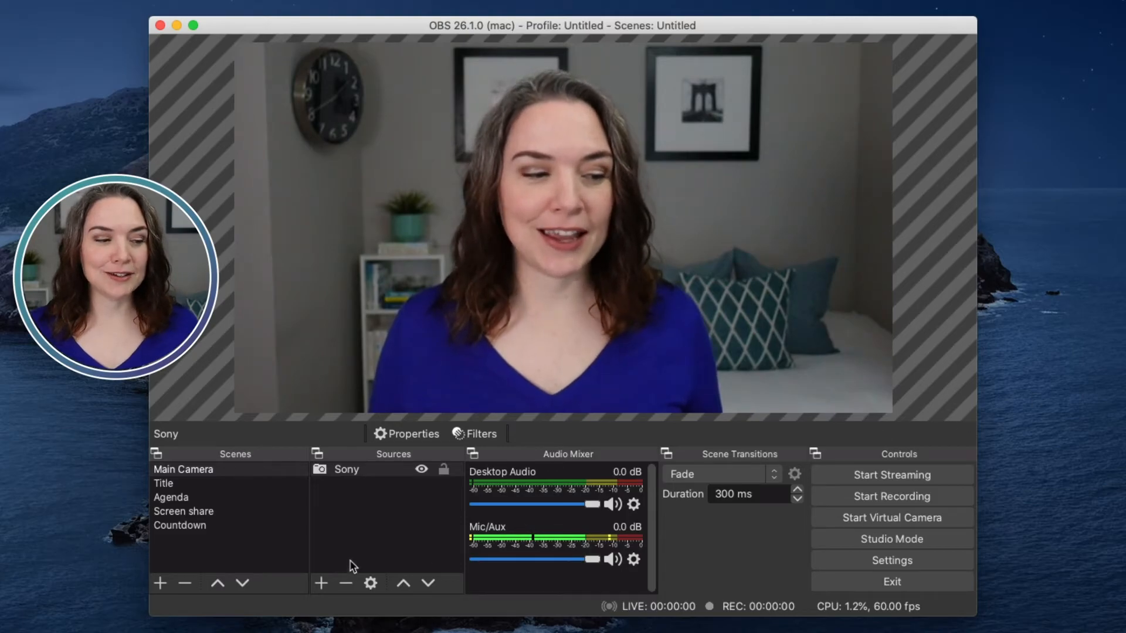
Switch to OBS and duplicate the Main Camera scene under the name Animated Agenda
right_click(171, 475)
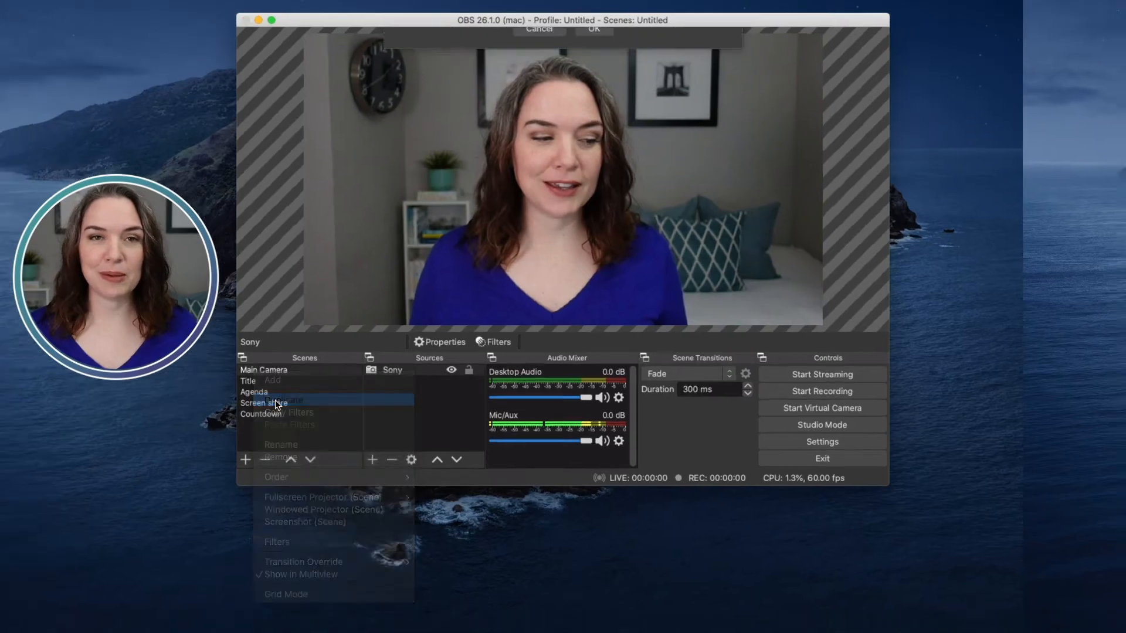
click(276, 401)
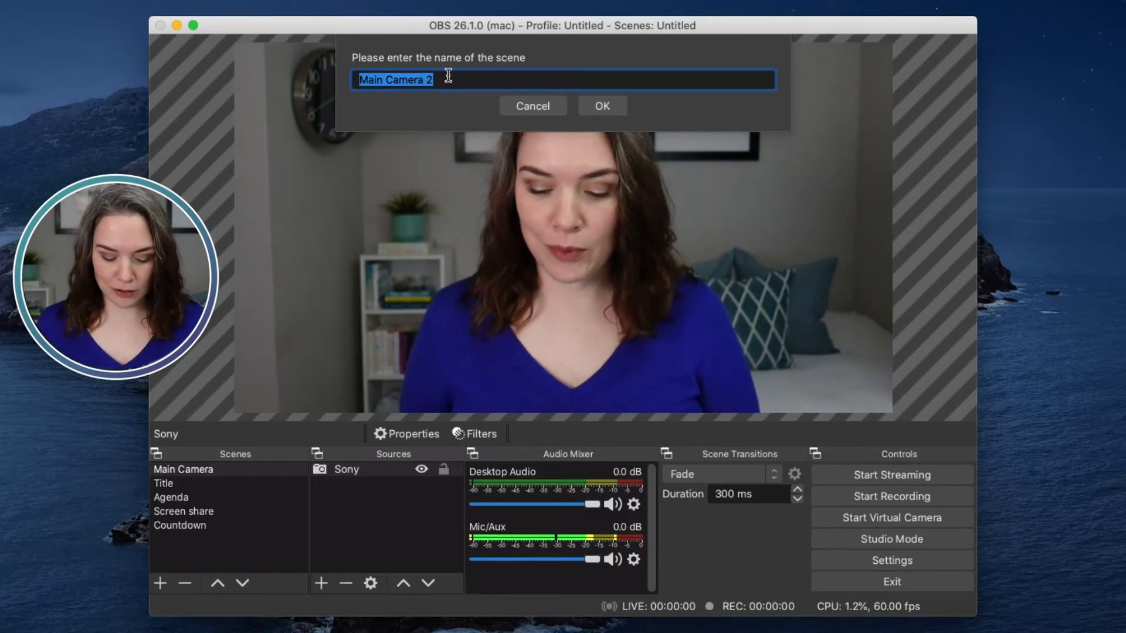
text(Animated Agenda)
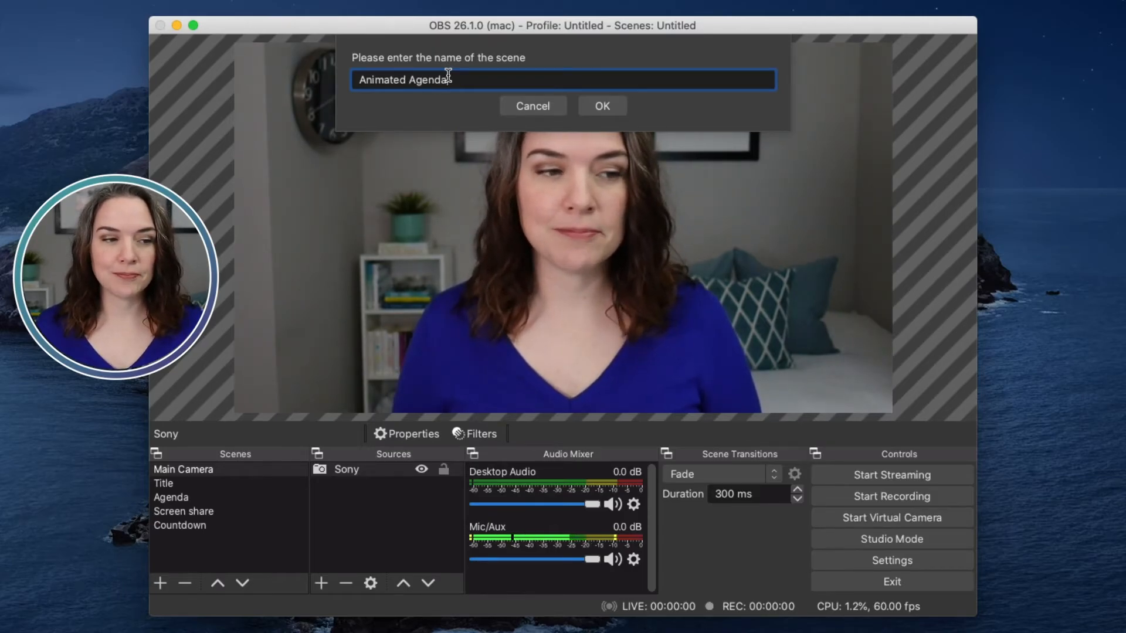
click(604, 107)
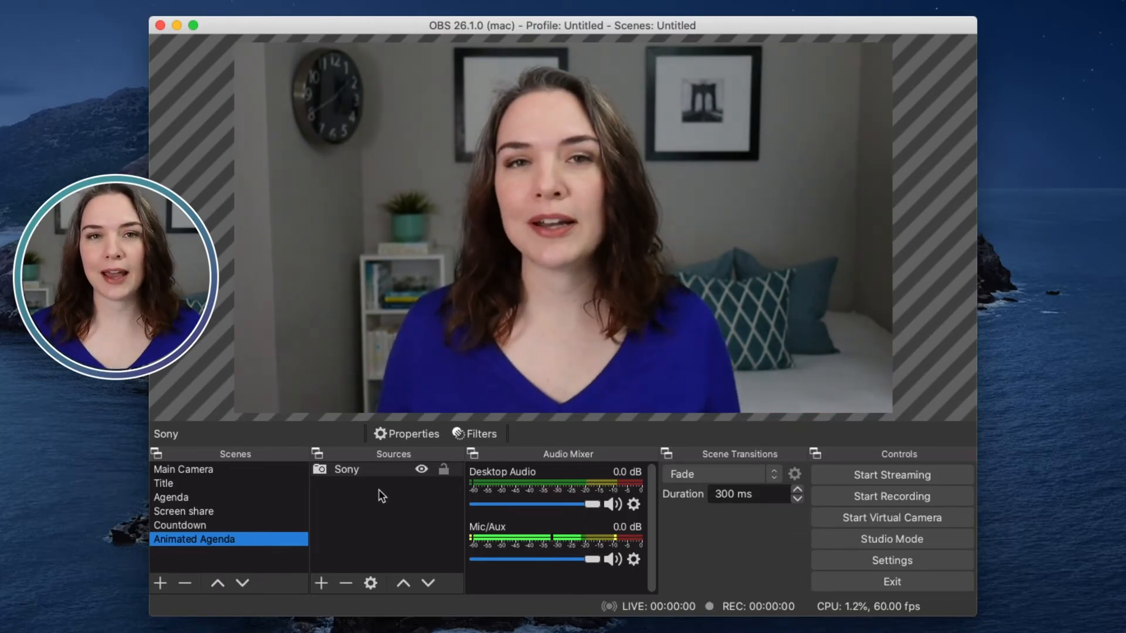
Add a new Media Source named Agenda Jan 18 to the Animated Agenda scene
click(321, 583)
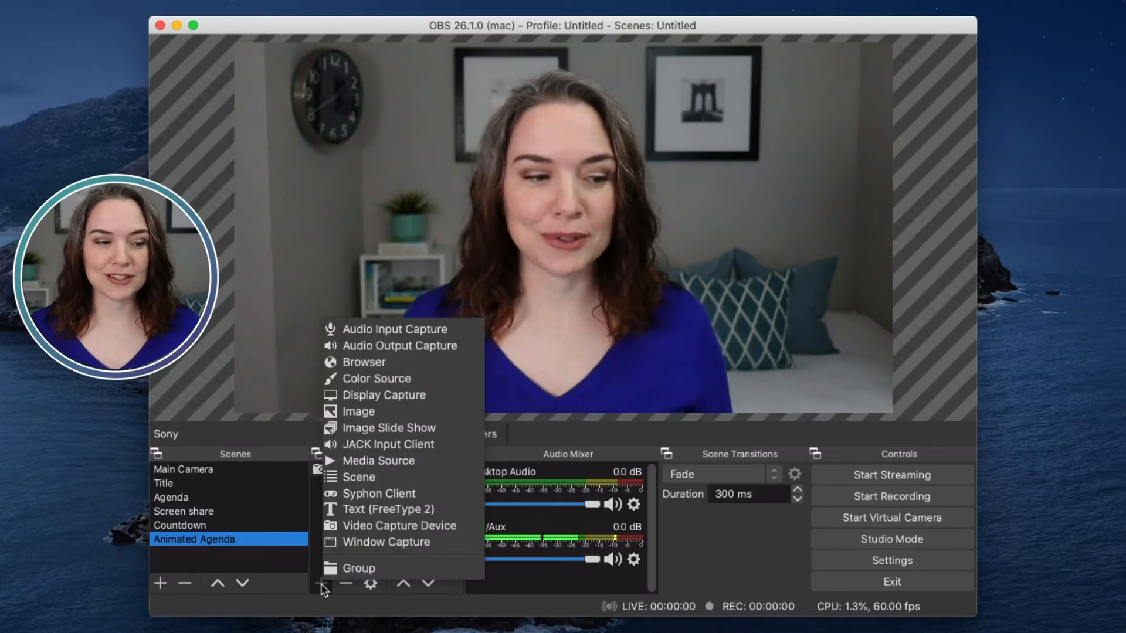
click(356, 461)
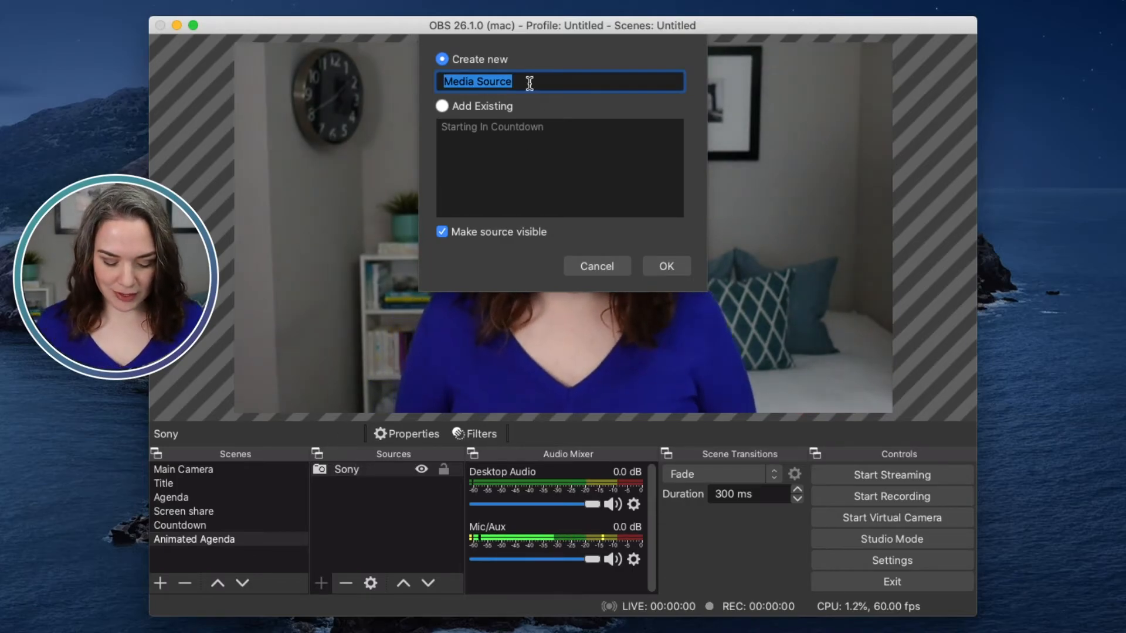
text(A)
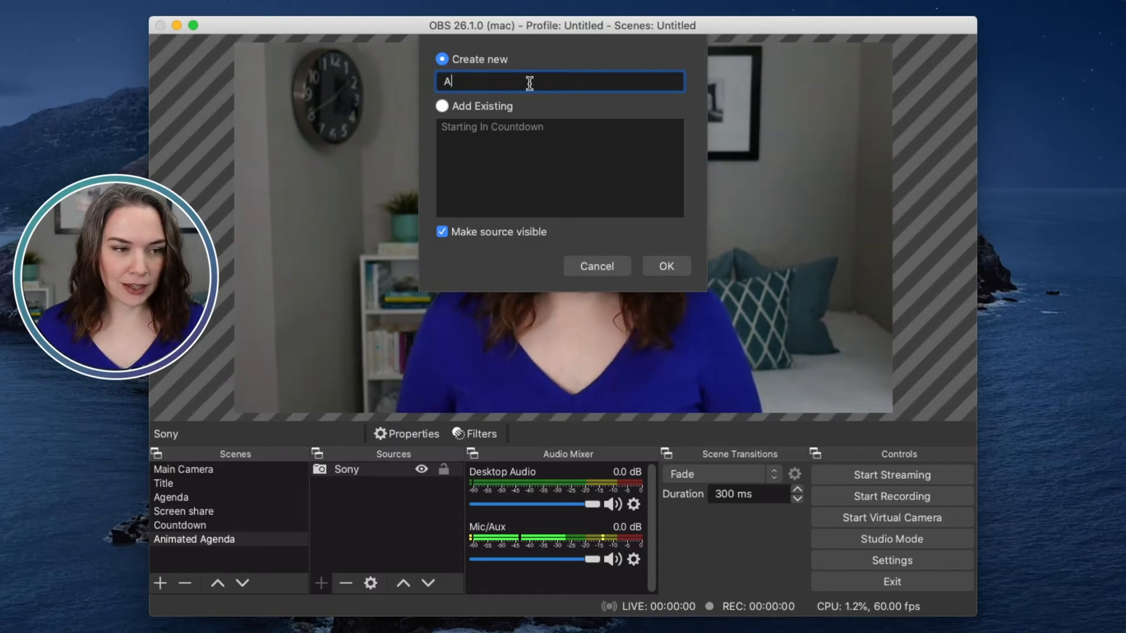
text(genda Jan)
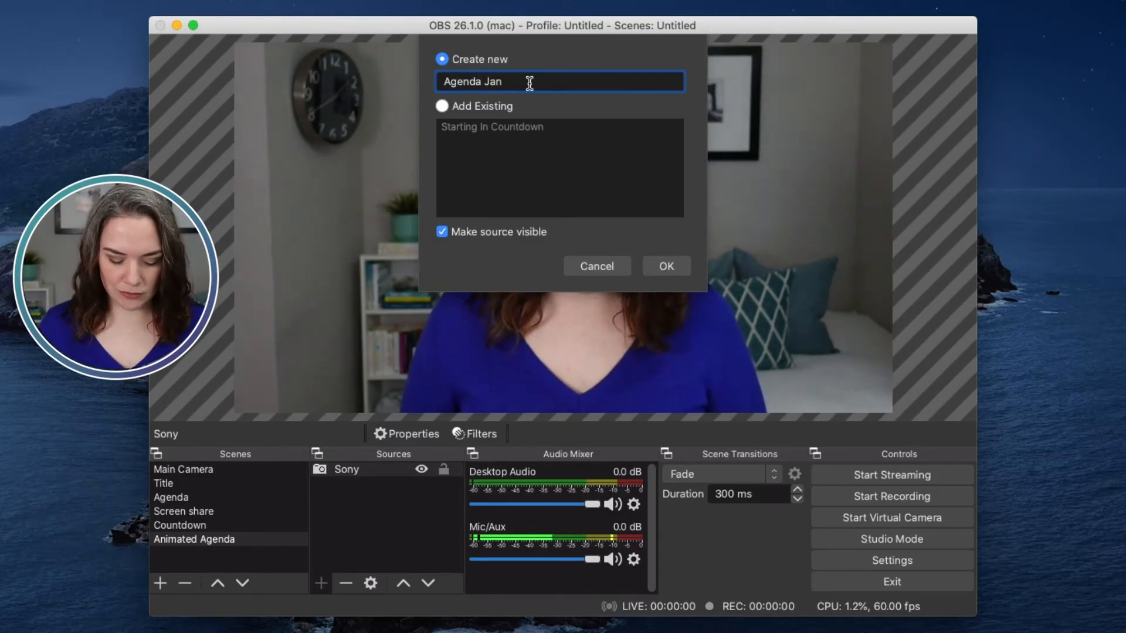
text( 18)
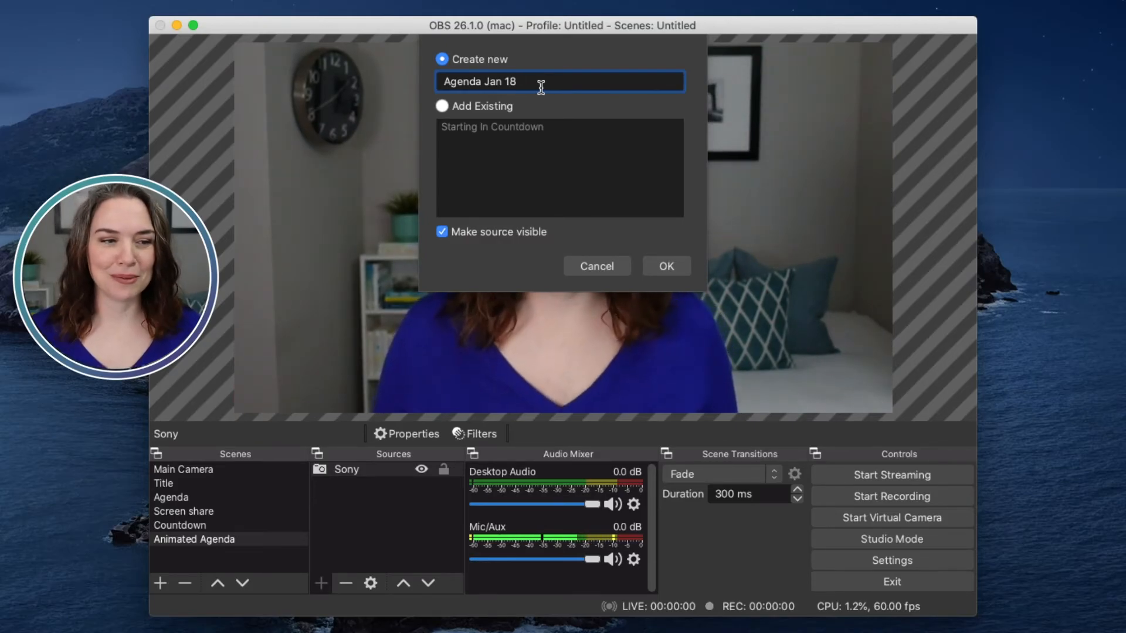
click(679, 265)
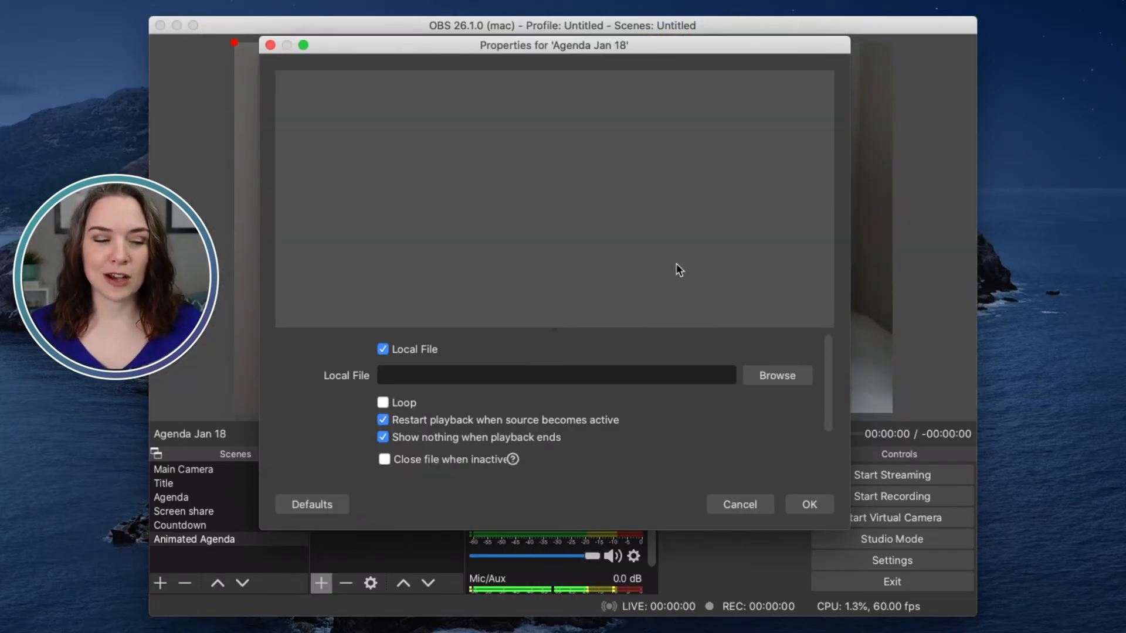
Load Graphics in PPT Demo.mp4 into the media source and turn off Show nothing when playback ends
click(772, 375)
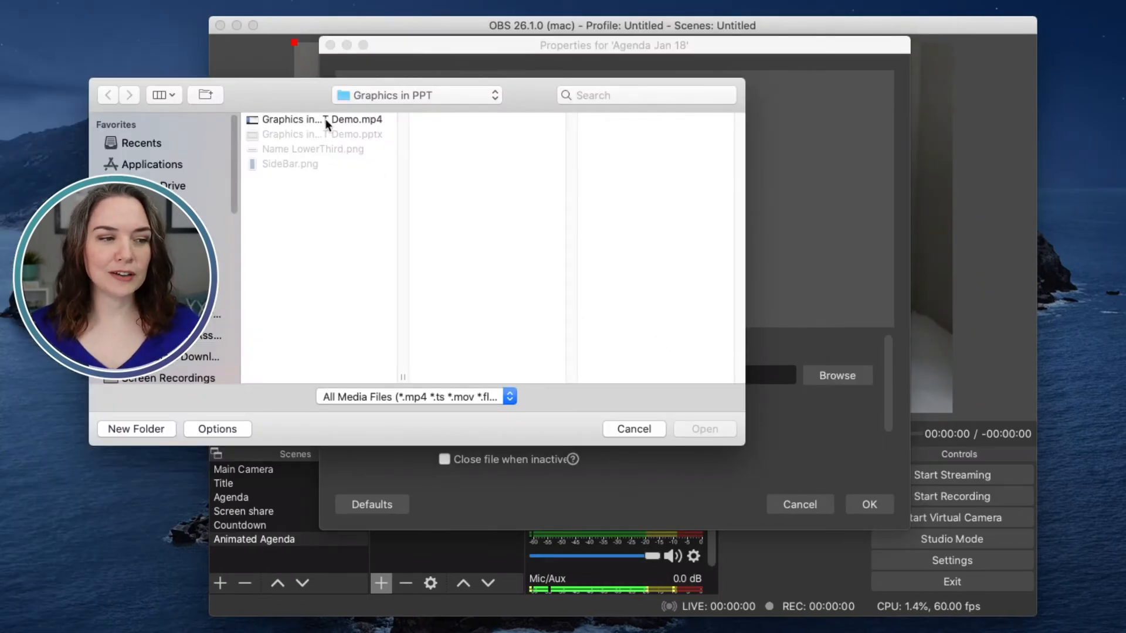
click(325, 119)
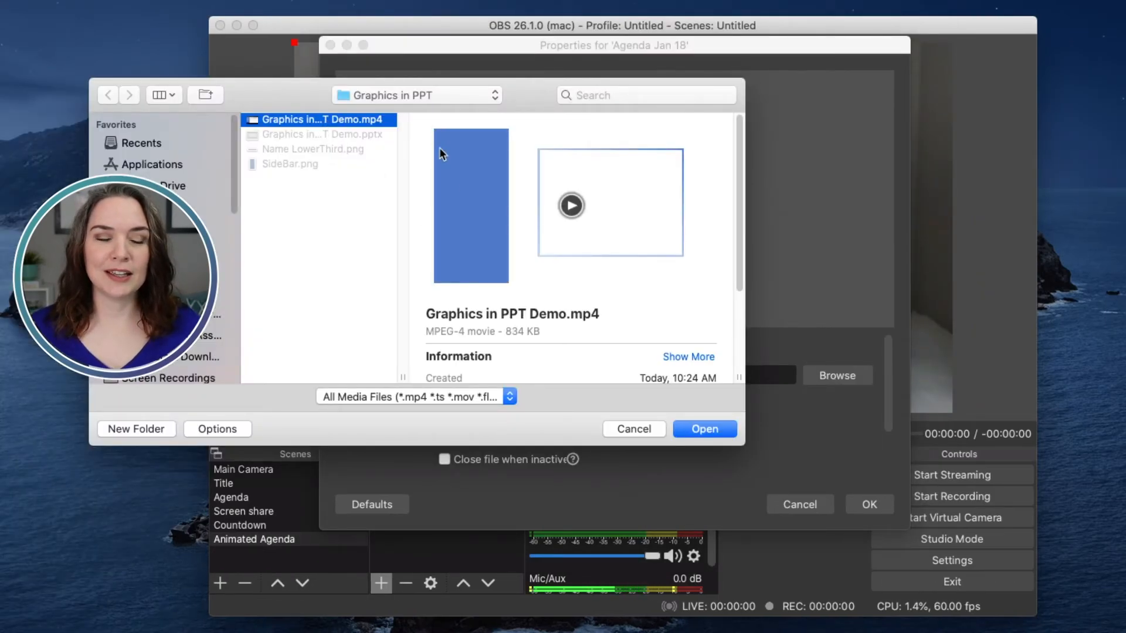
click(713, 427)
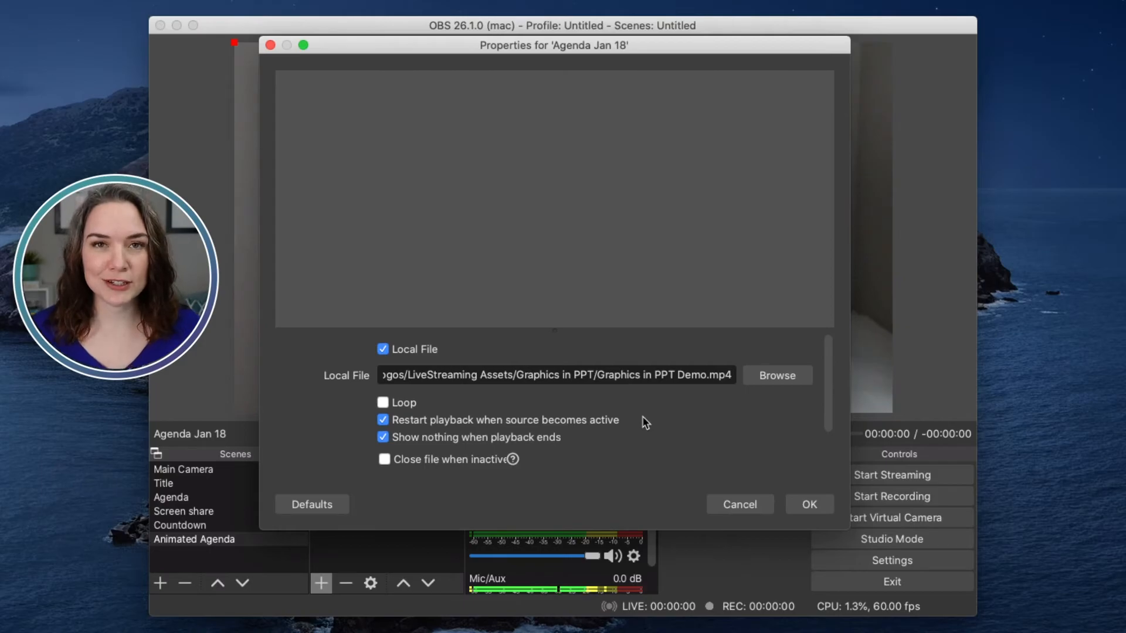
click(383, 437)
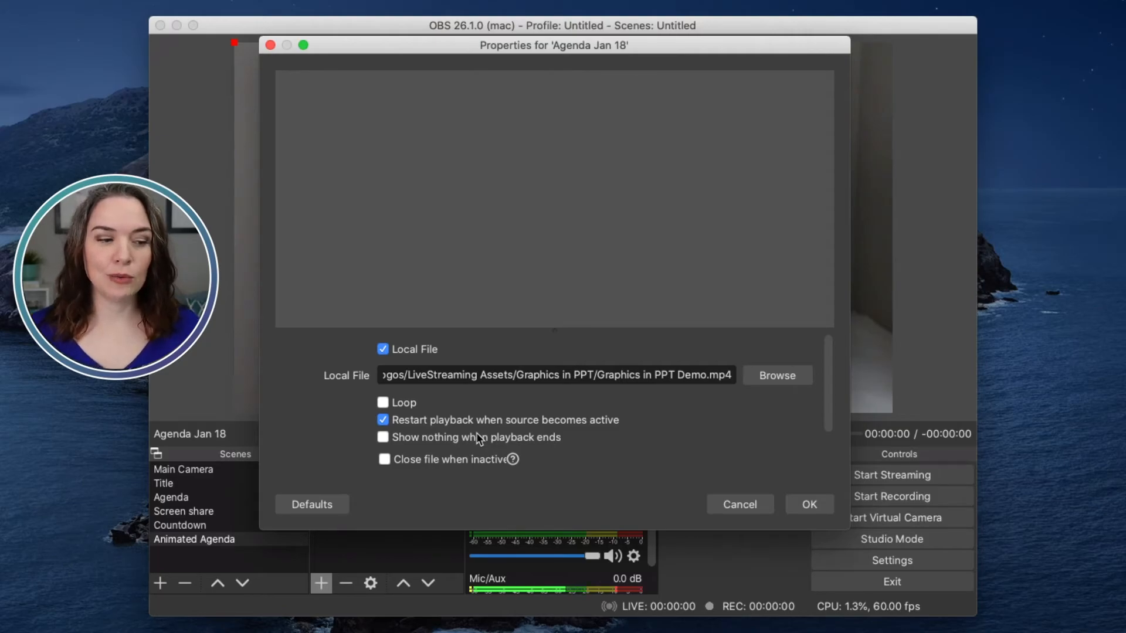
scroll(488, 434, down, 3)
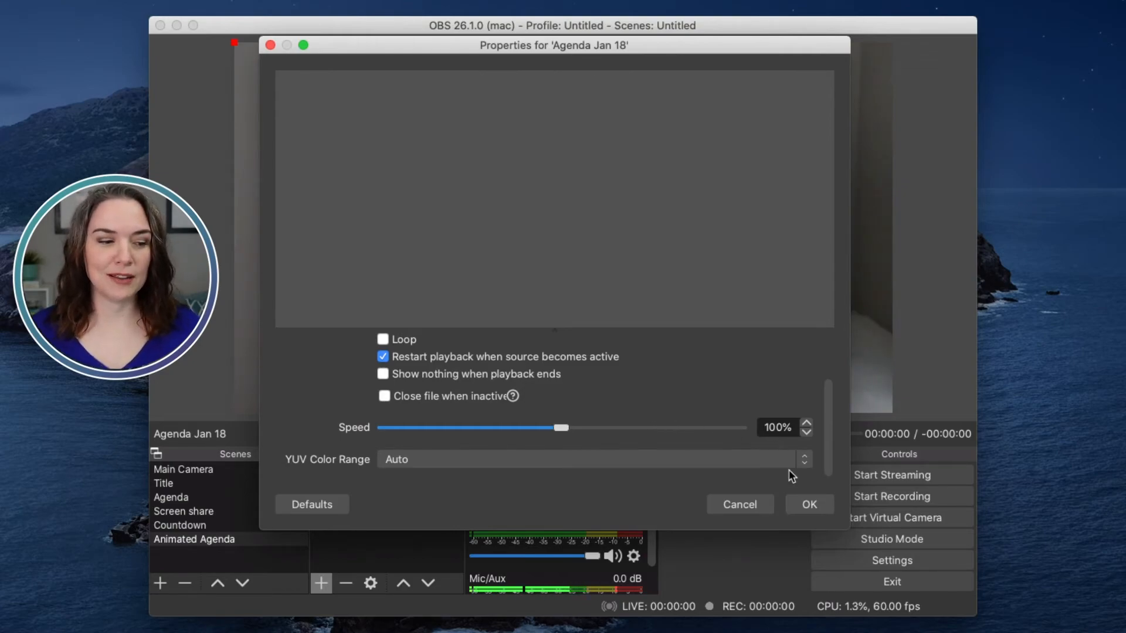
click(807, 505)
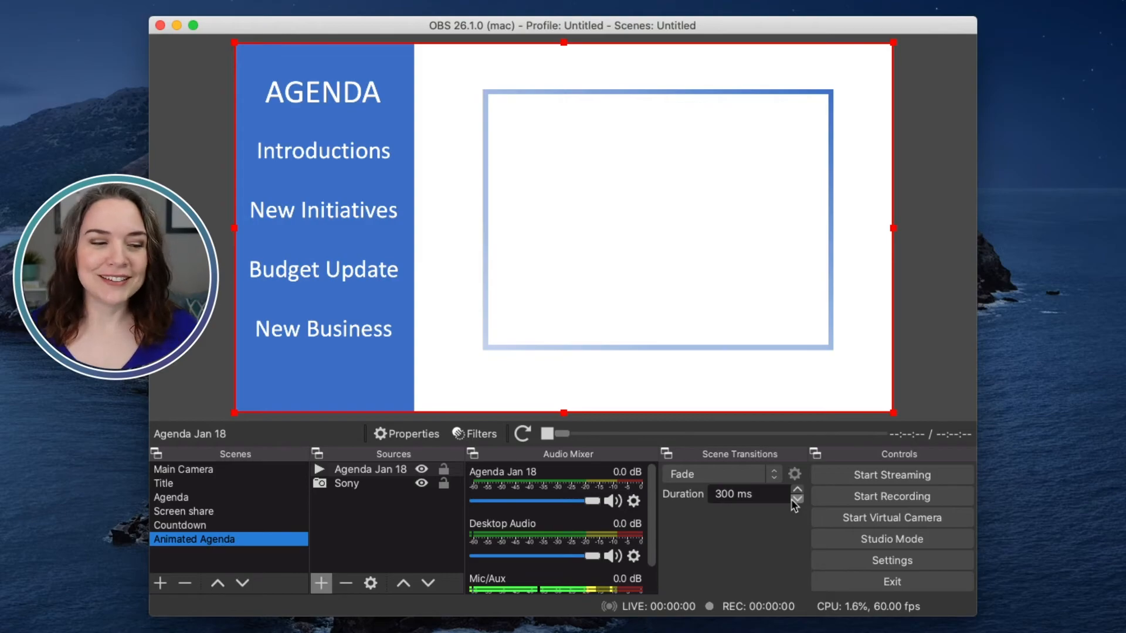
click(349, 483)
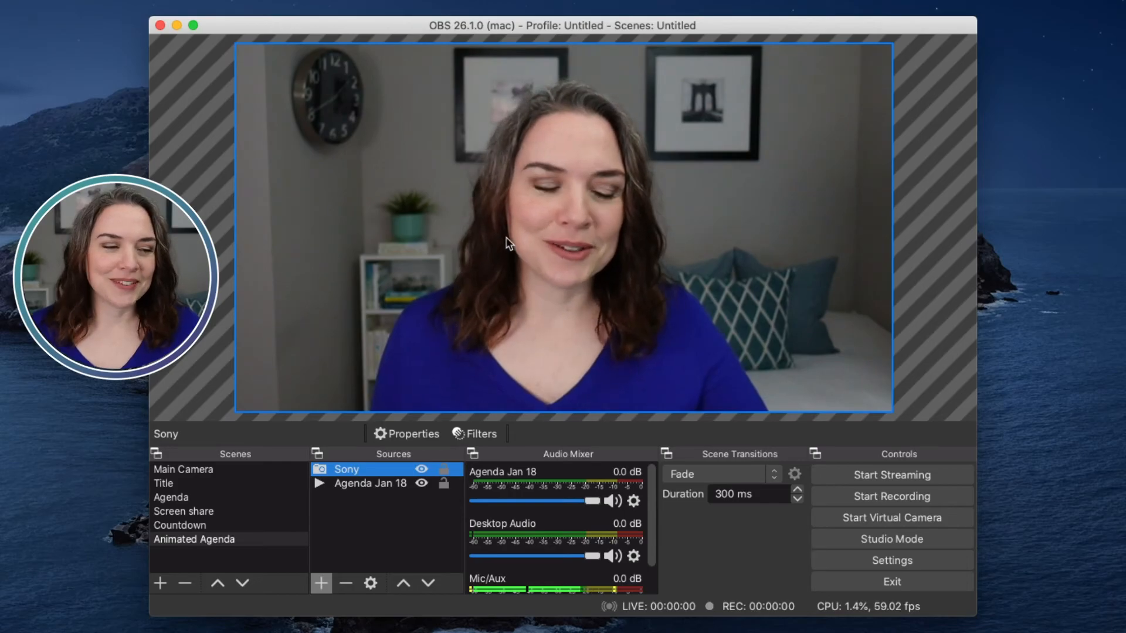
click(497, 222)
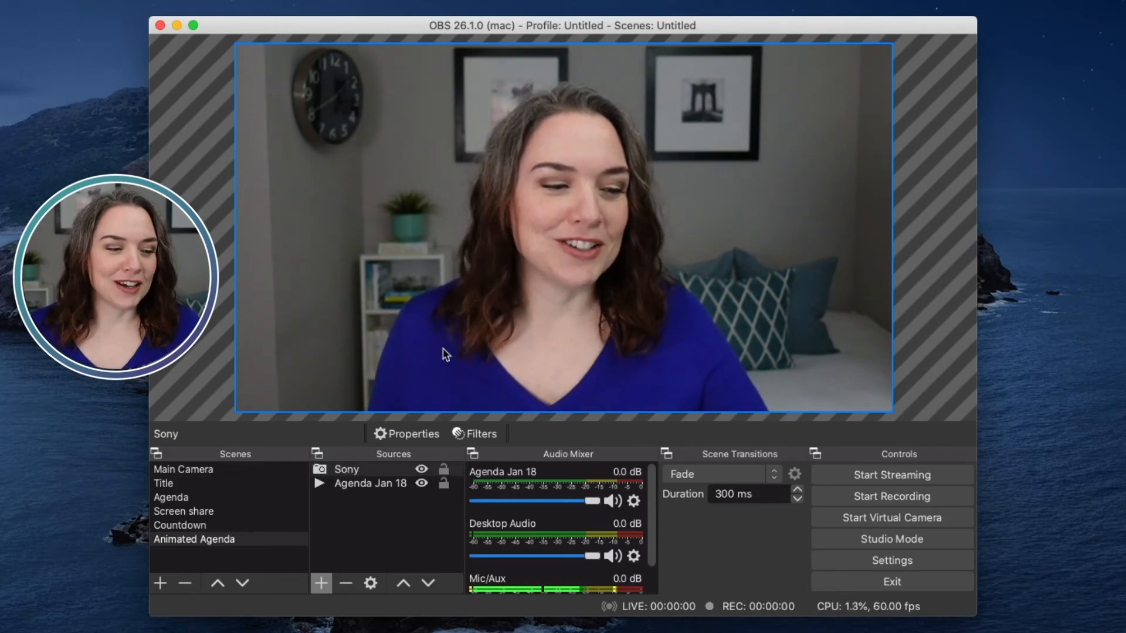
click(340, 469)
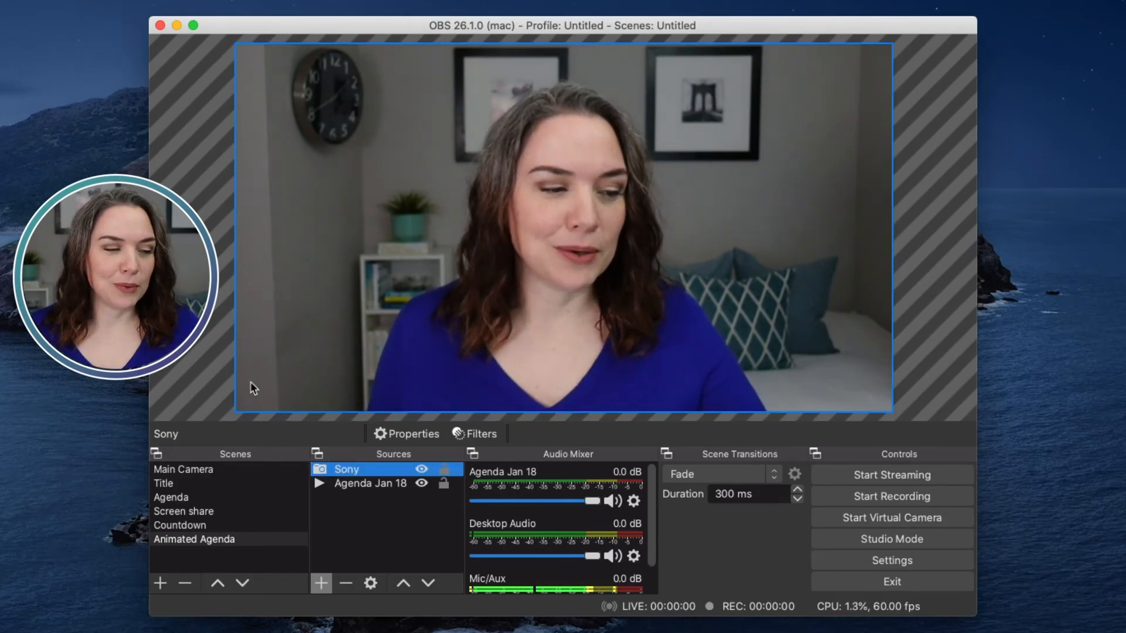
click(238, 308)
drag(235, 228, 403, 217)
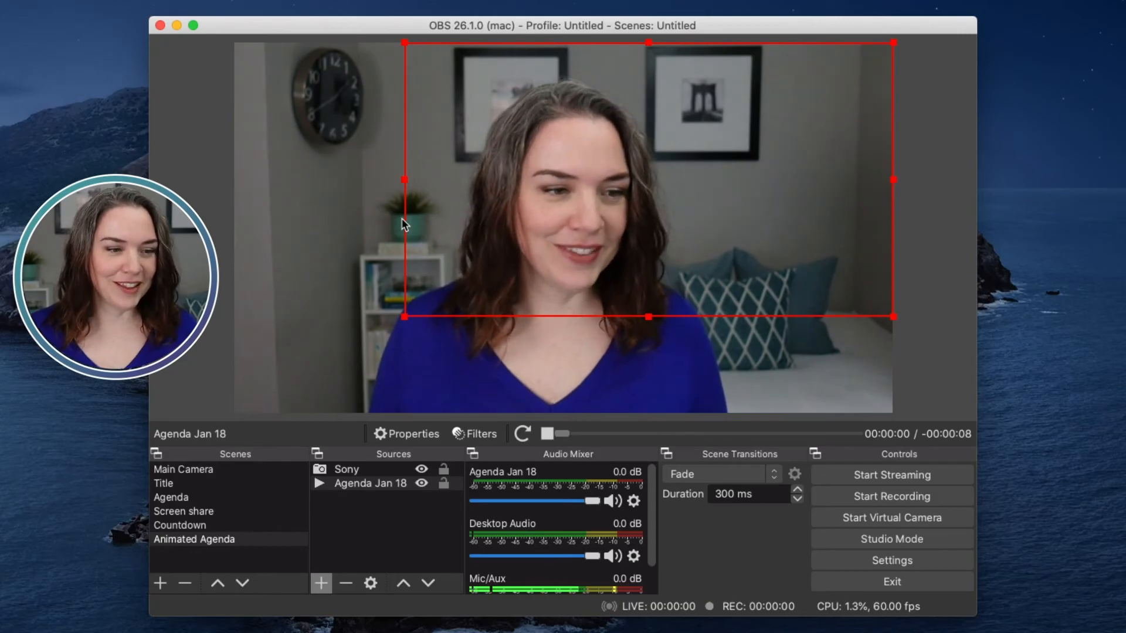
click(349, 472)
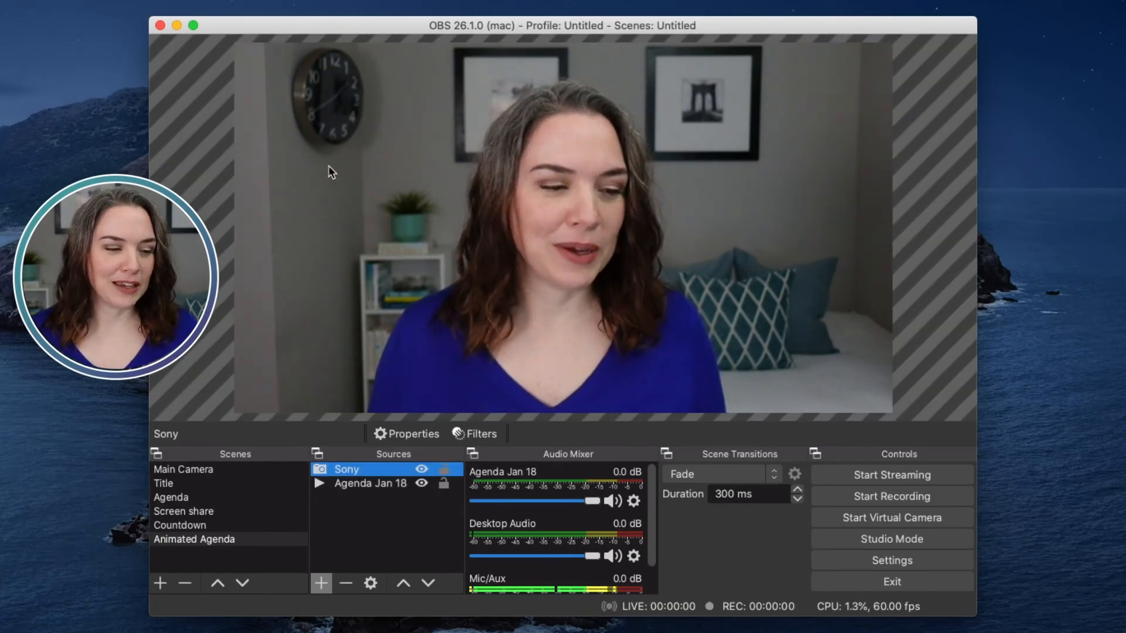
click(360, 484)
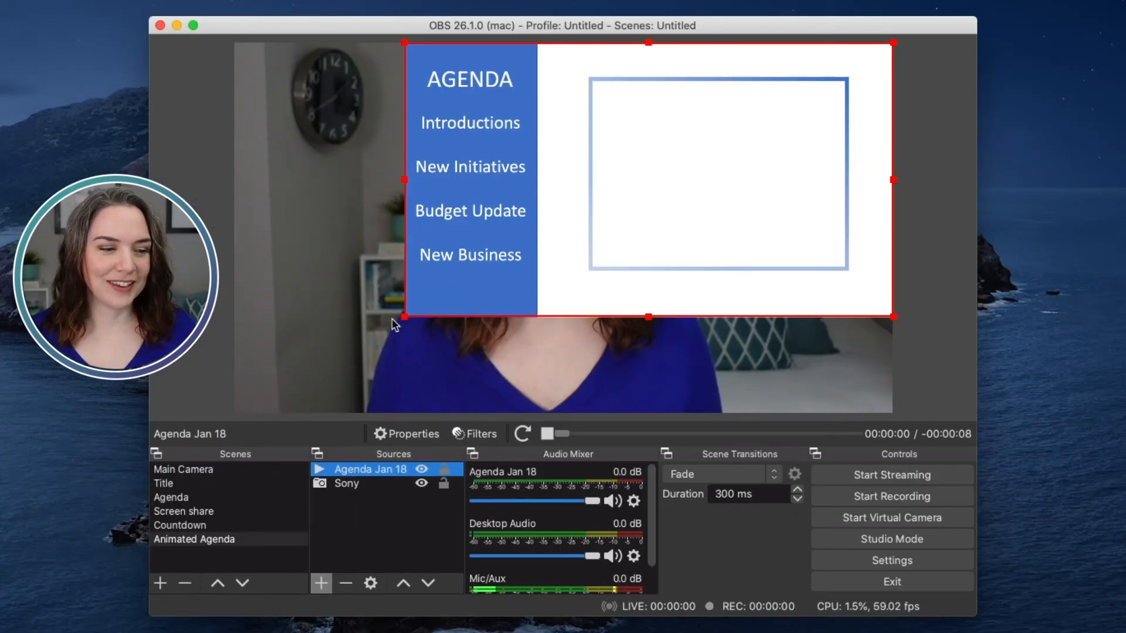
drag(404, 317, 236, 409)
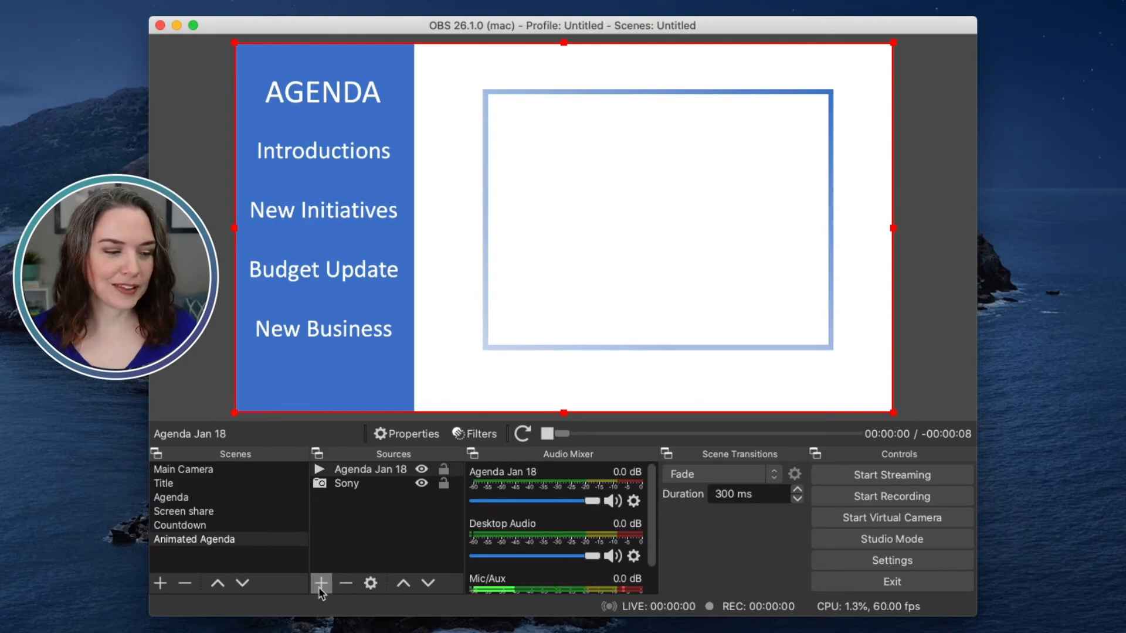
Place the Sony camera source above Agenda Jan 18 and crop the camera image's left and right sides
click(347, 485)
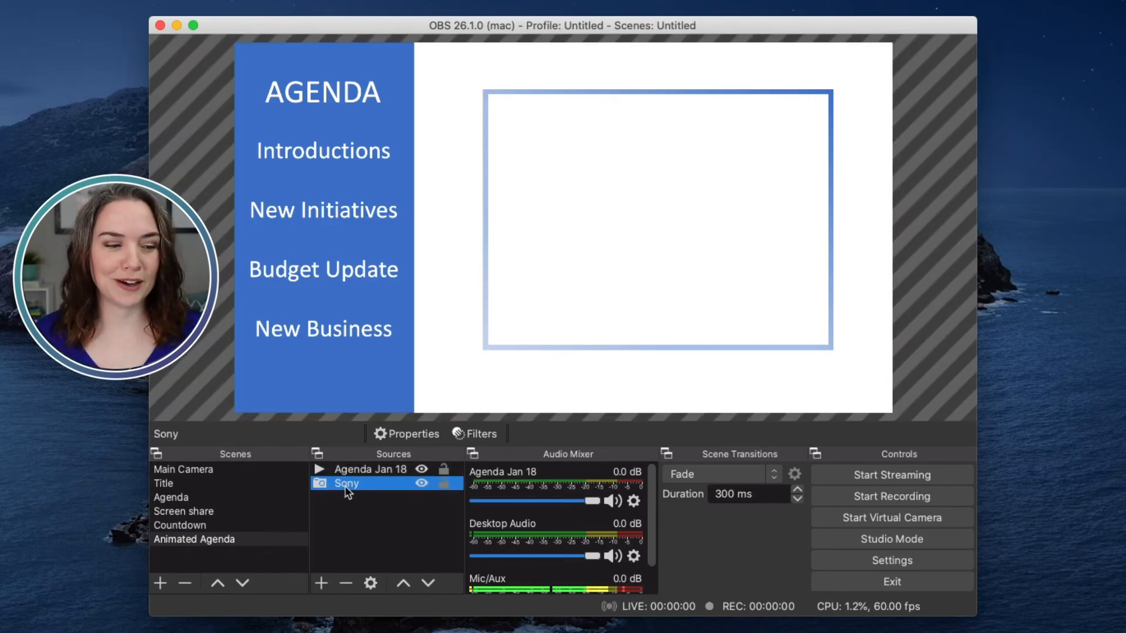
drag(343, 485, 344, 469)
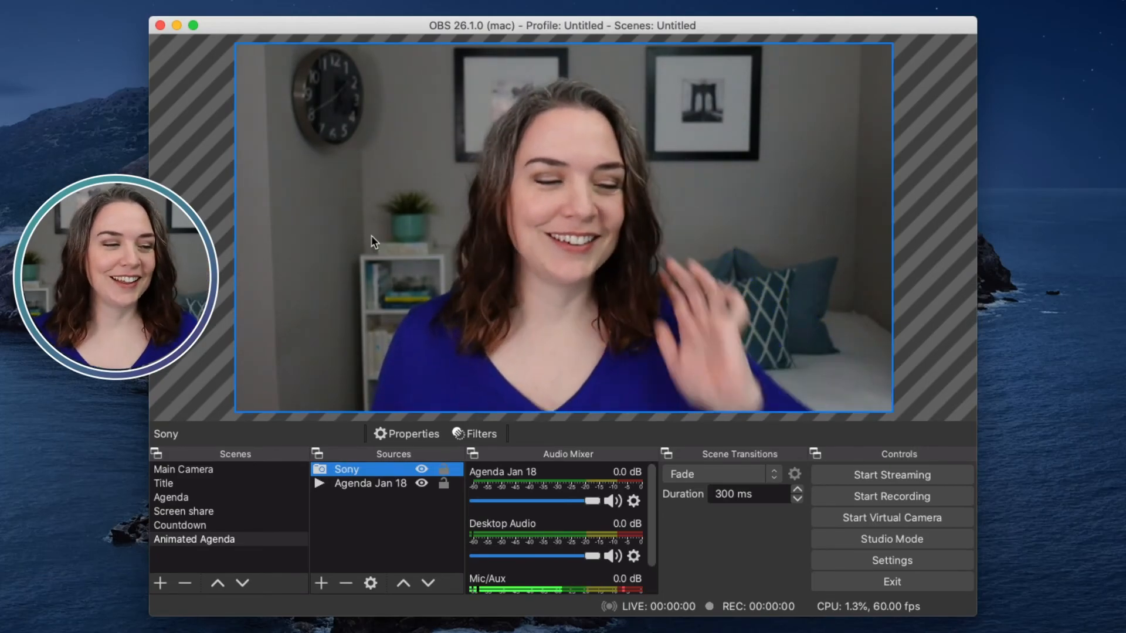
drag(269, 113, 456, 169)
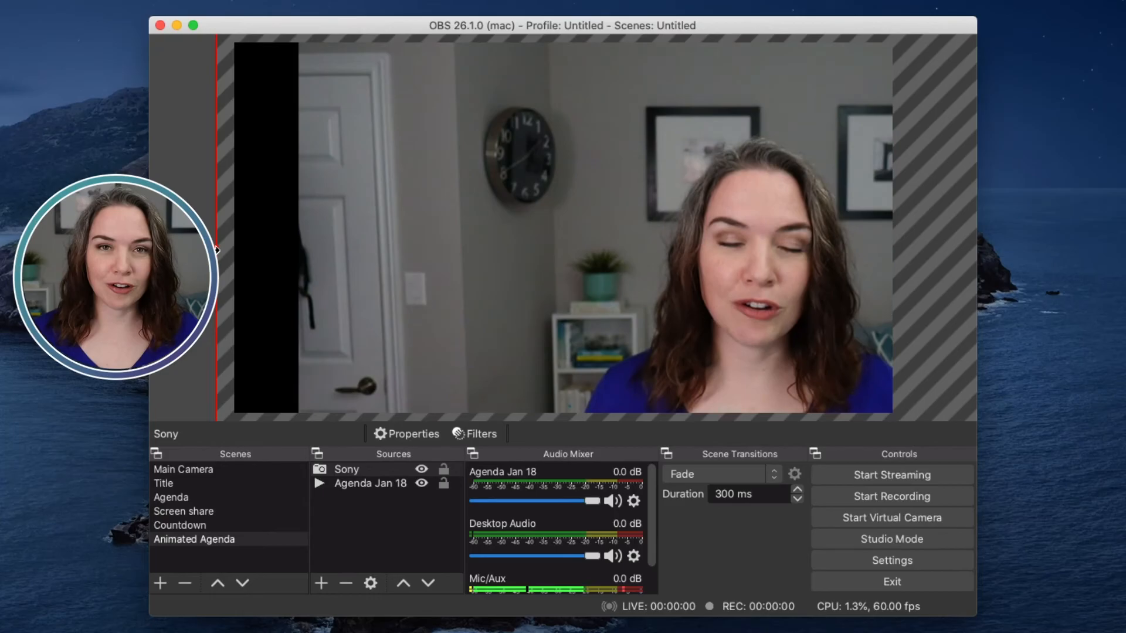
drag(216, 249, 509, 229)
drag(791, 233, 453, 230)
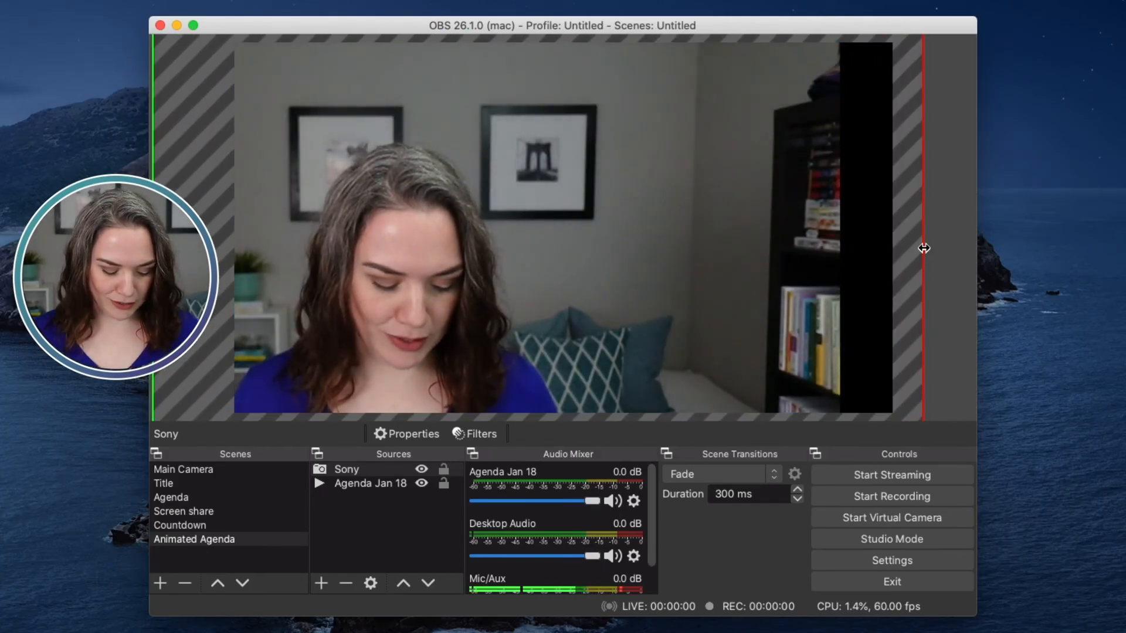
drag(924, 248, 584, 249)
Crop the top of the Sony camera image, scale the image down and move it over the agenda slide's picture frame
drag(422, 202, 711, 335)
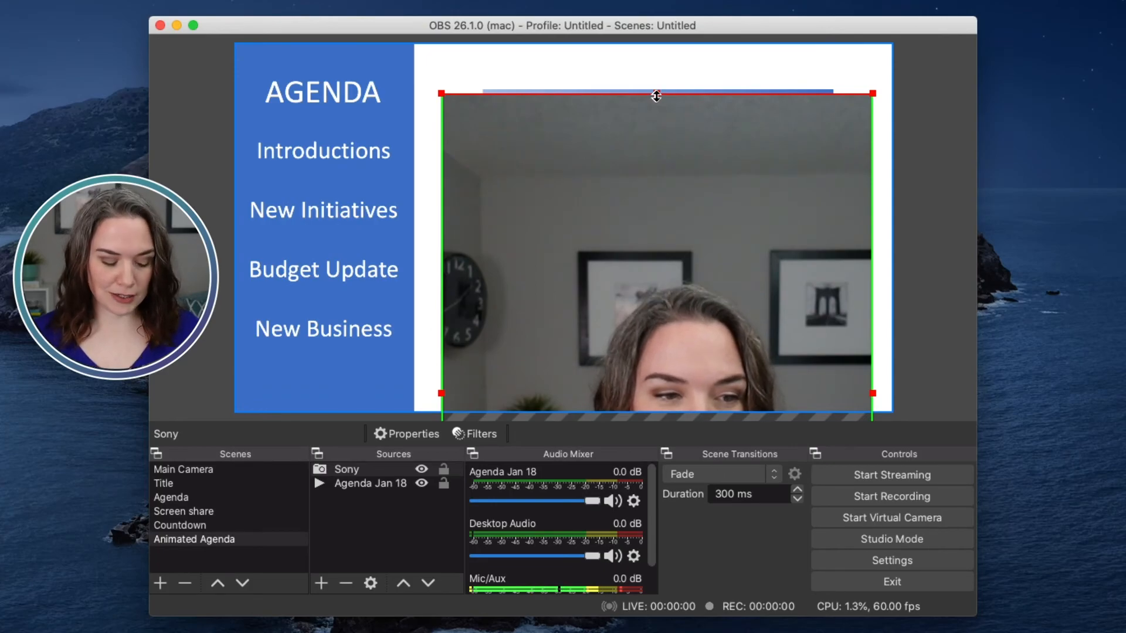
drag(656, 96, 666, 250)
drag(680, 288, 669, 138)
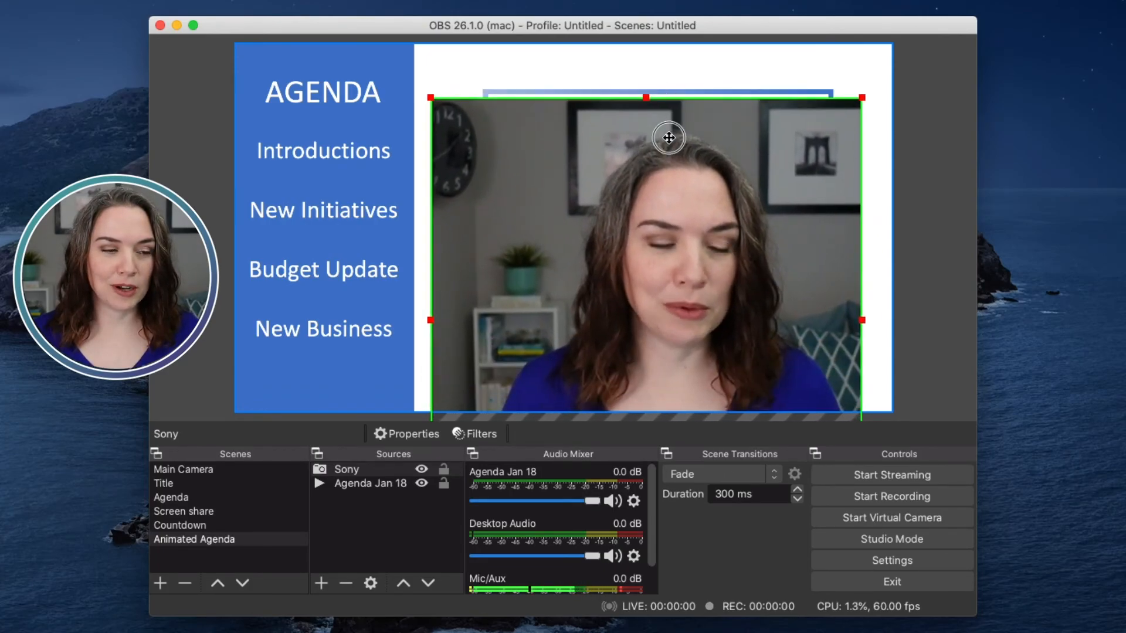
drag(430, 98, 501, 152)
drag(564, 198, 574, 145)
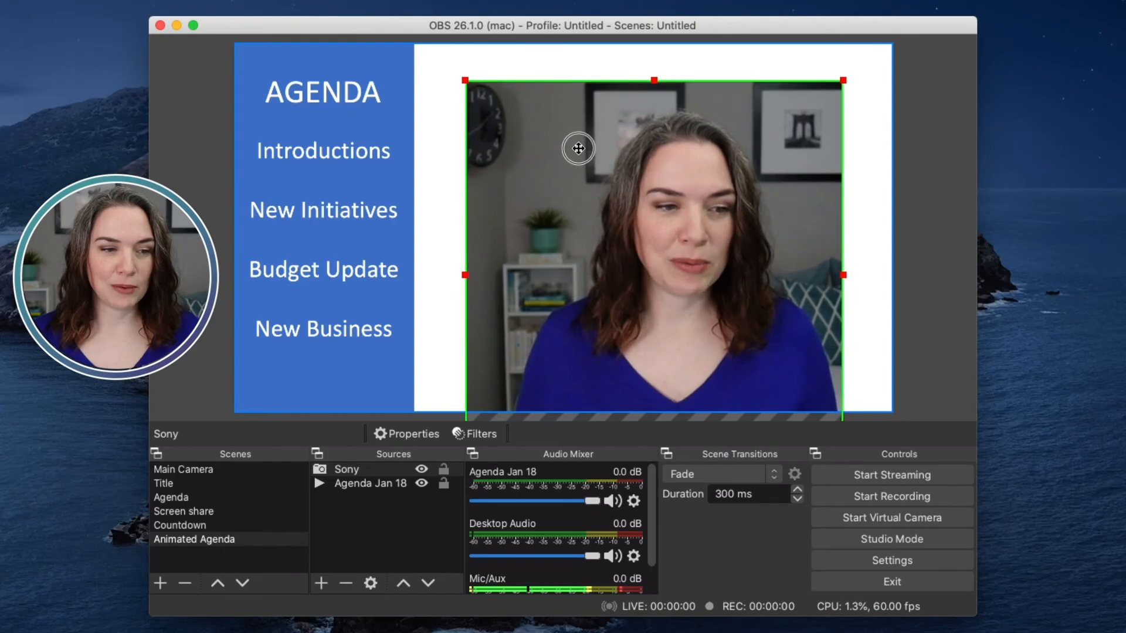
Crop the Sony camera image's top, left and right edges to fit just inside the picture frame
drag(653, 78, 655, 99)
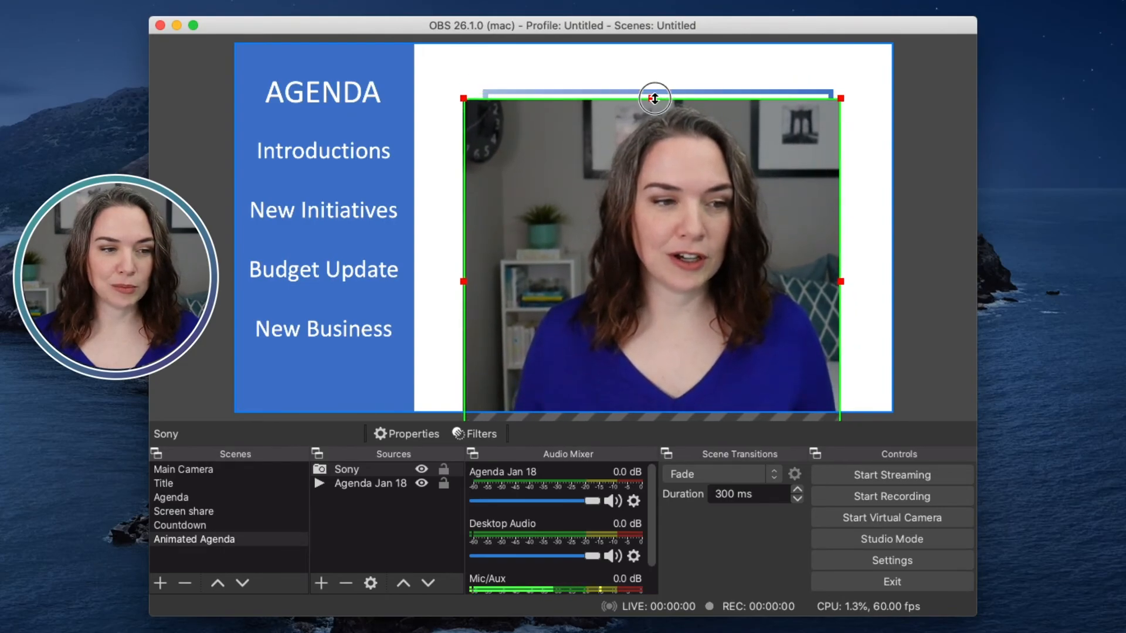
drag(464, 280, 486, 275)
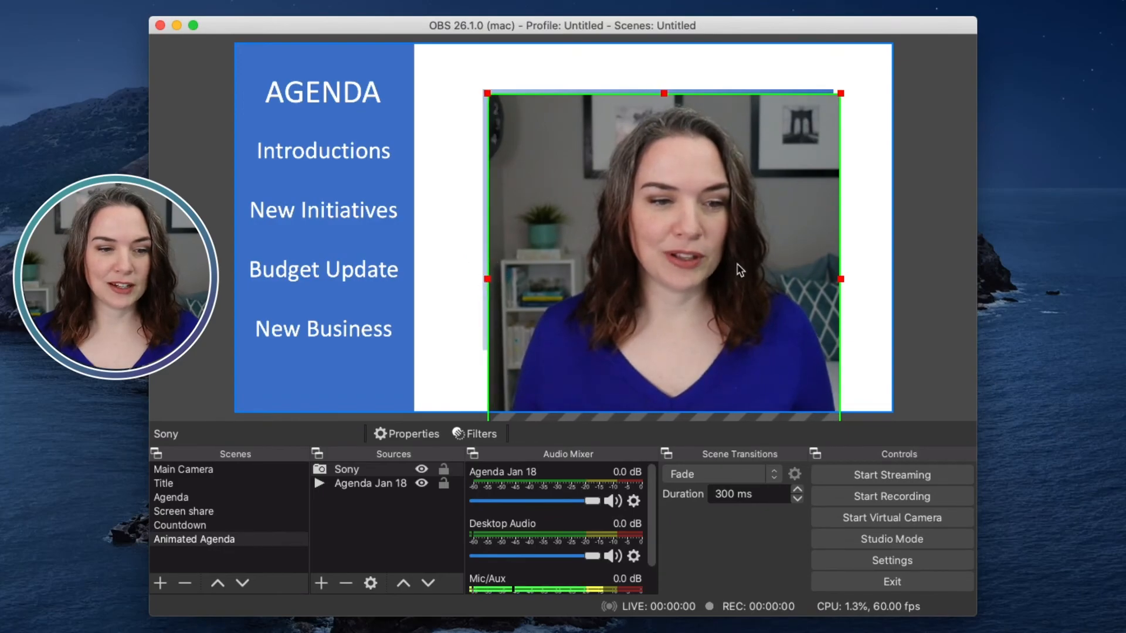
drag(841, 280, 827, 279)
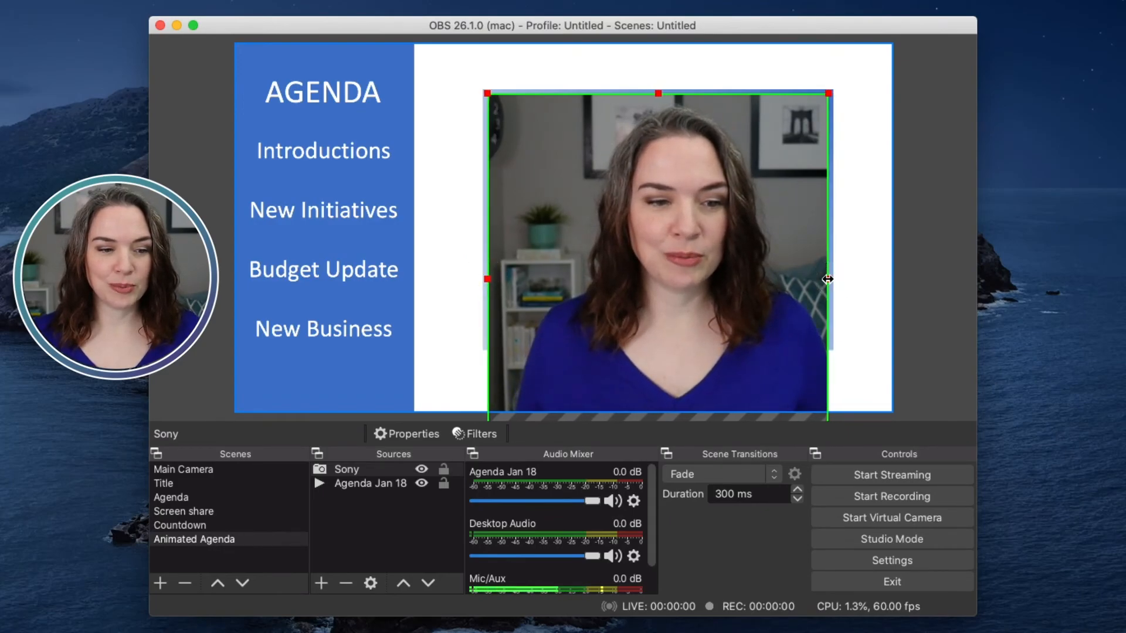
Crop the bottom of the Sony camera image to the lower edge of the picture frame, keeping its top aligned with the frame
drag(694, 331, 692, 280)
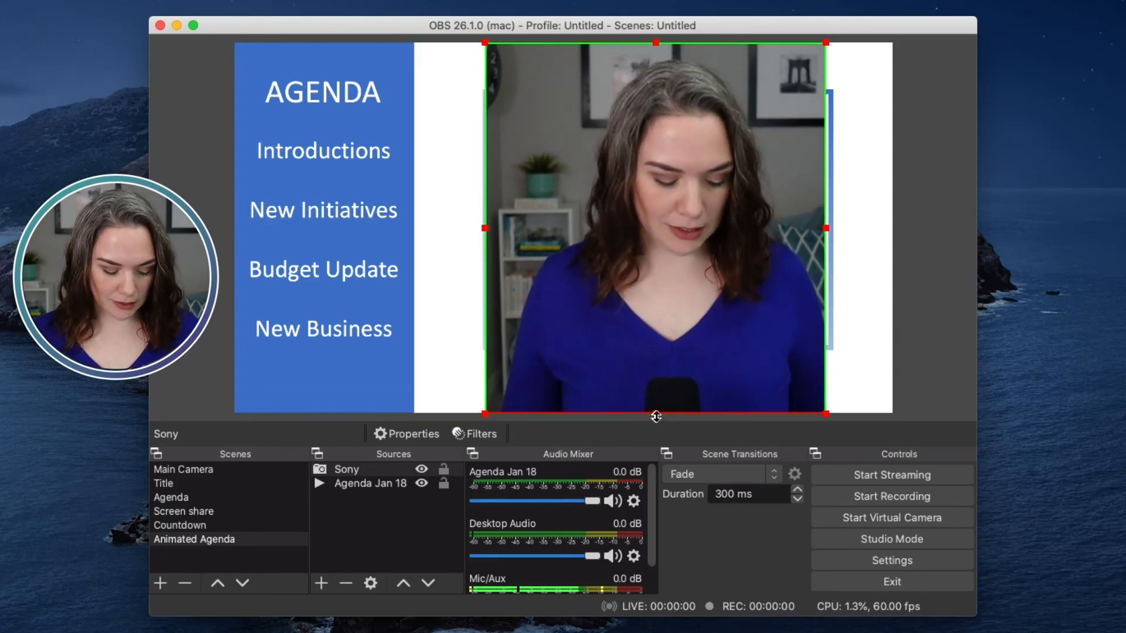
drag(655, 416, 655, 346)
drag(656, 238, 658, 285)
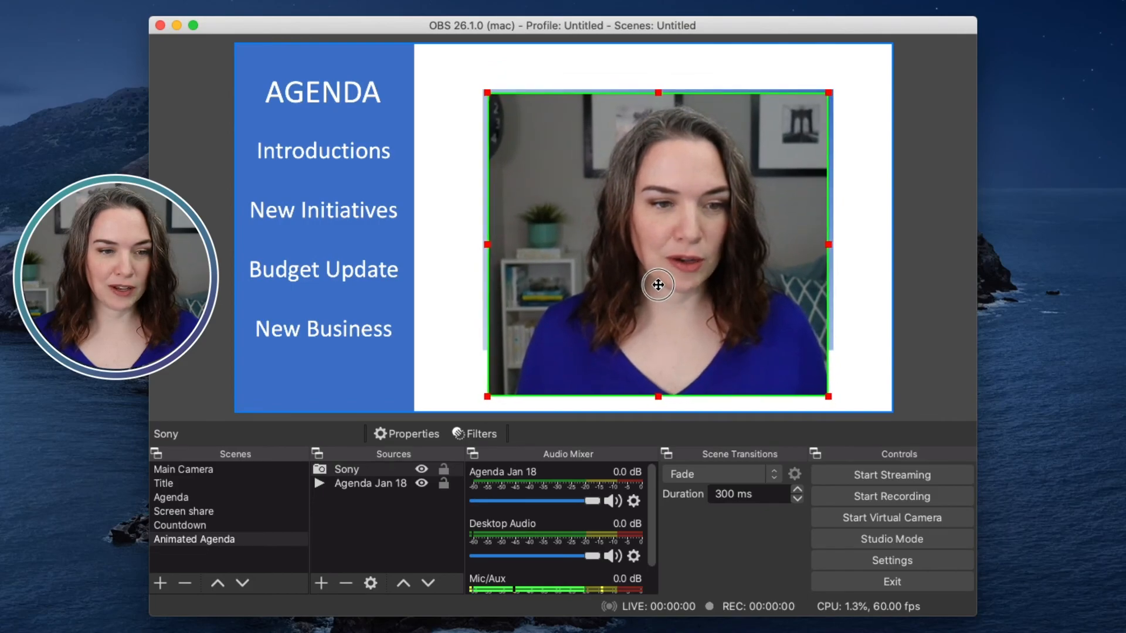
drag(658, 397, 653, 346)
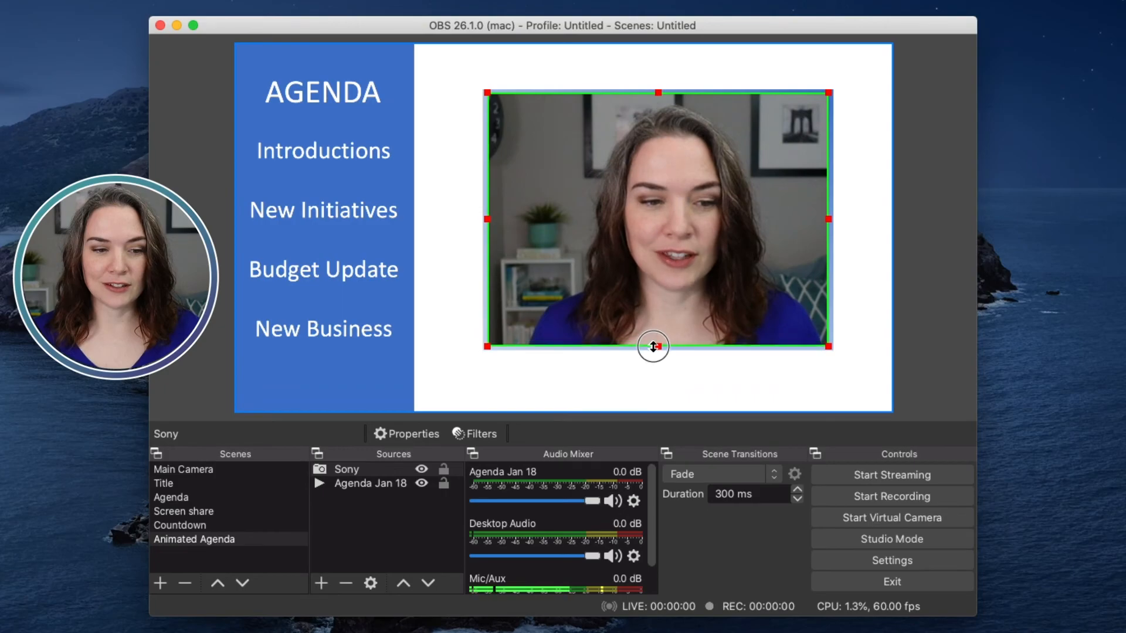
click(919, 362)
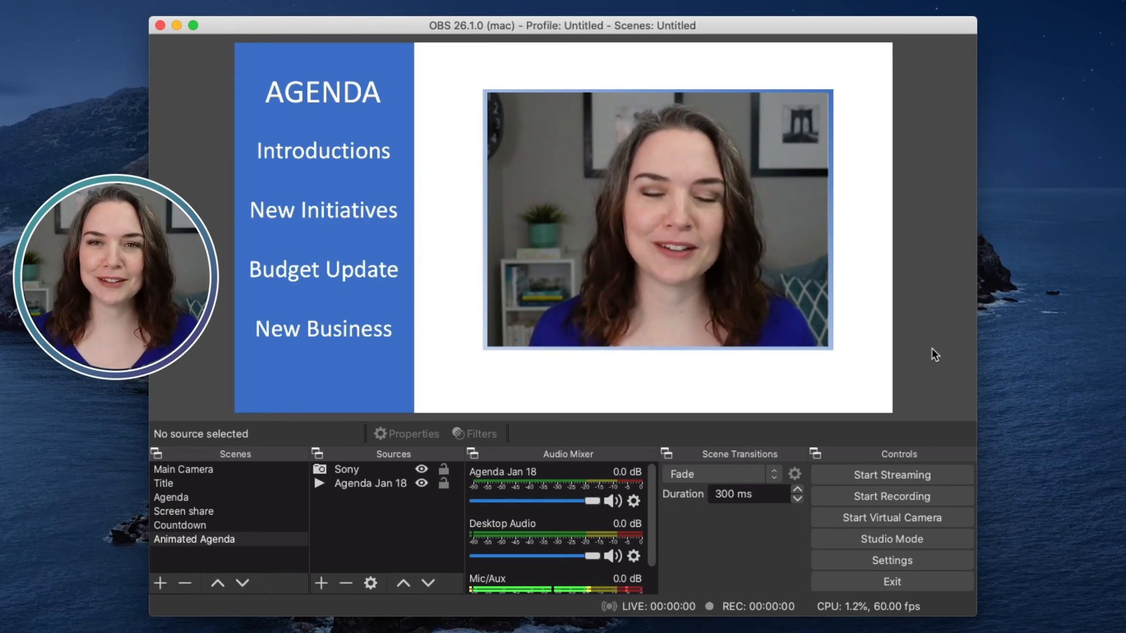
Fine-tune the Sony camera image's bottom and right crops so the picture frame's border shows evenly
click(720, 184)
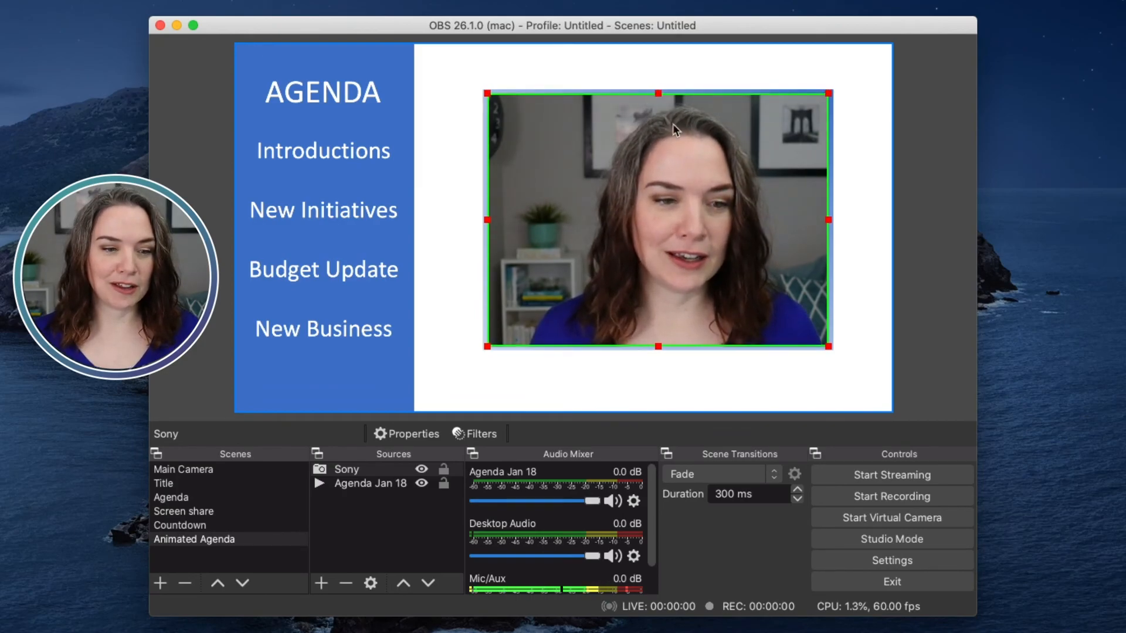
drag(658, 346, 659, 341)
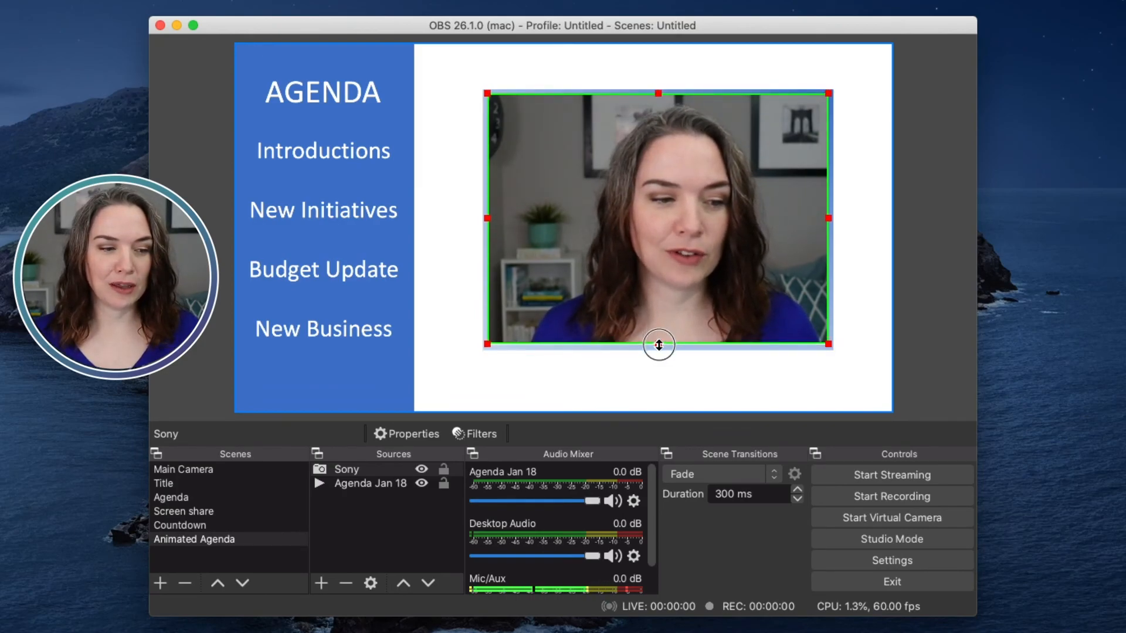
drag(828, 220, 828, 220)
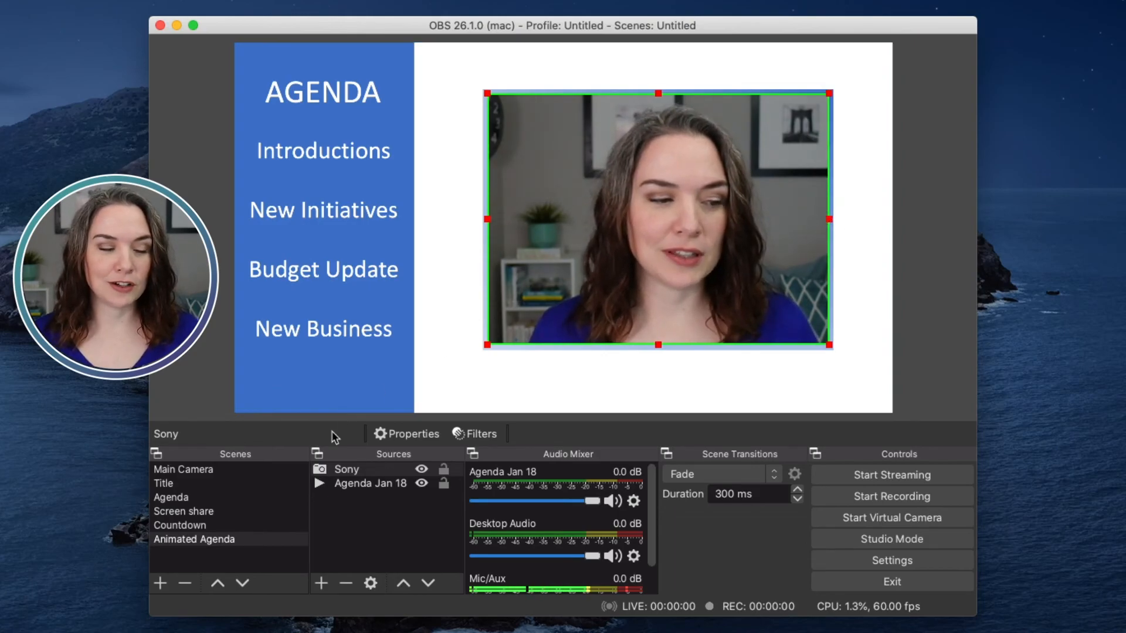
Switch to the Main Camera scene and back to Animated Agenda to preview the agenda animation beside the framed camera
click(194, 470)
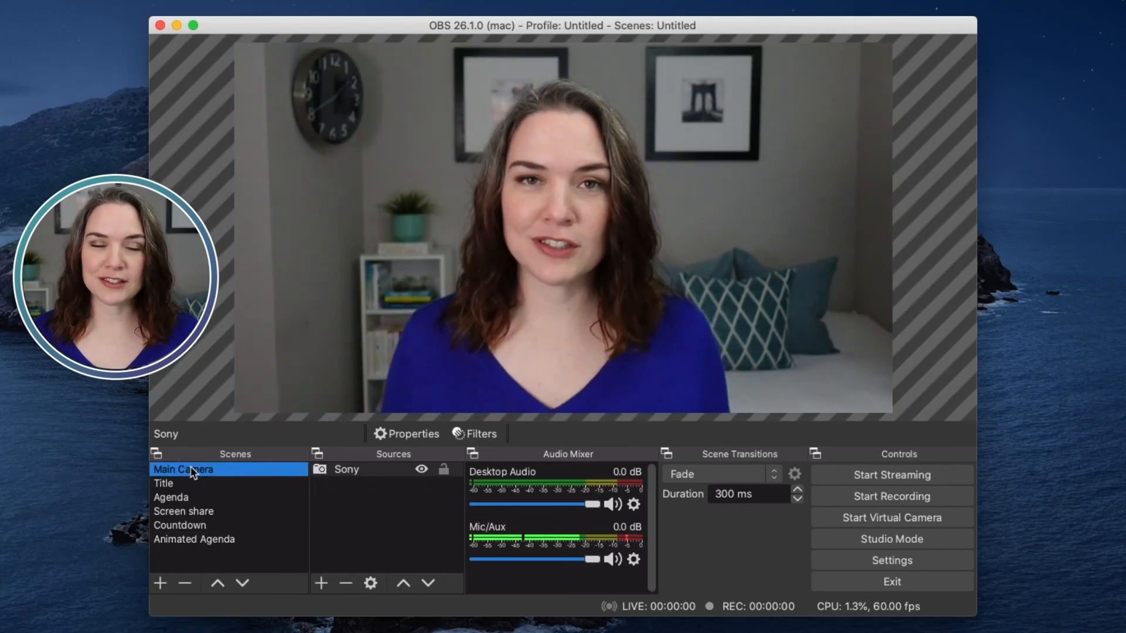
click(202, 541)
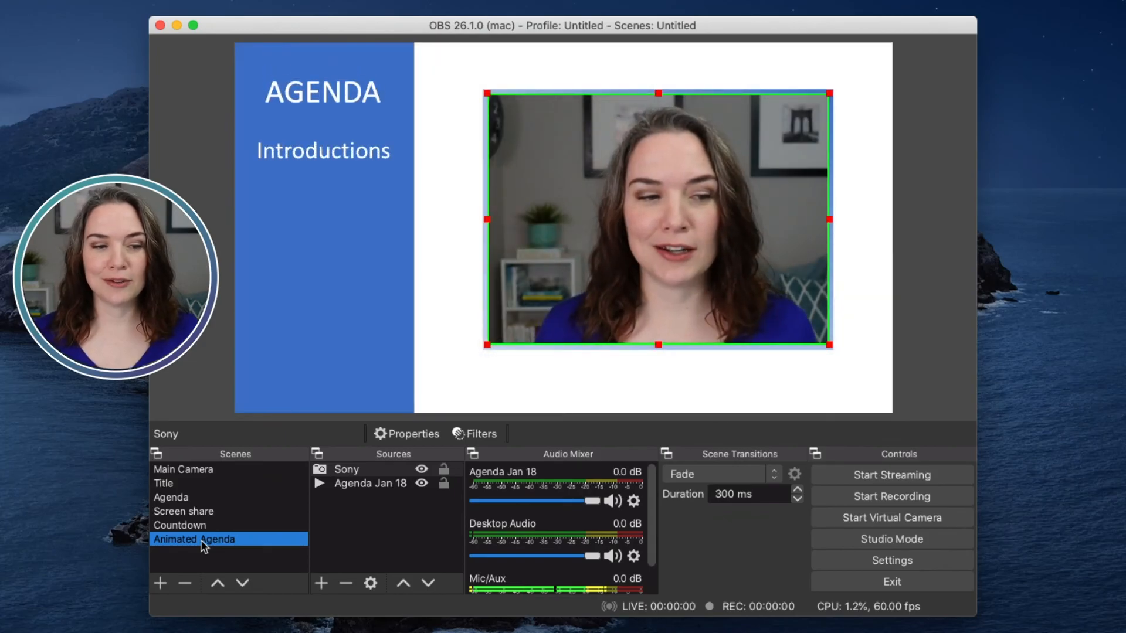
click(934, 356)
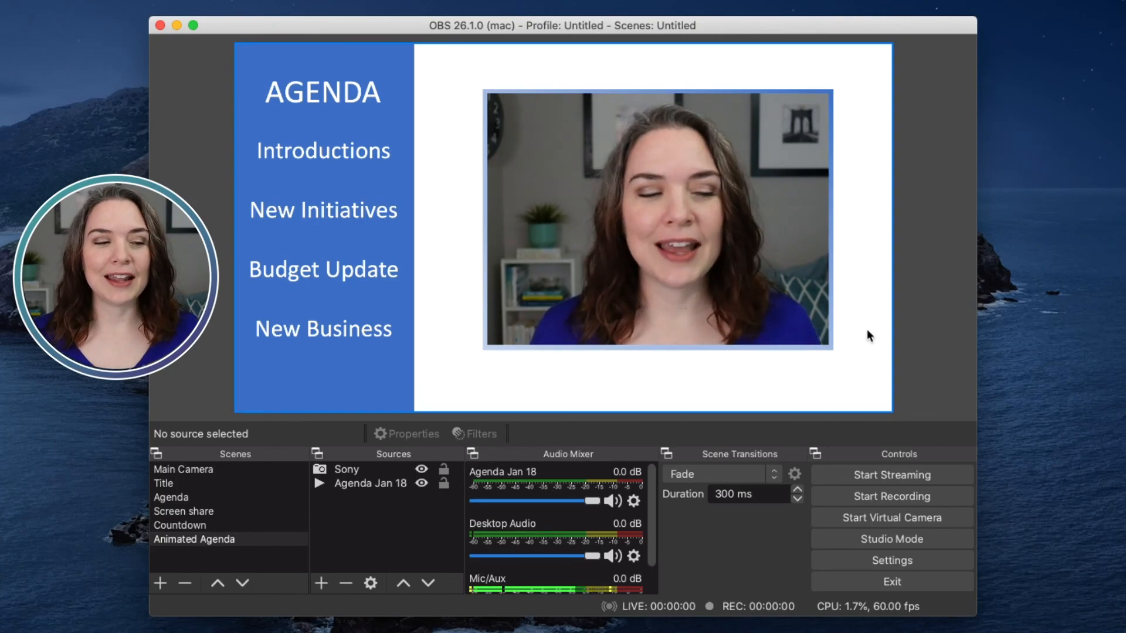
Move the Sony camera image beside the blue agenda column and enlarge it to cover the picture frame and full canvas height
click(663, 245)
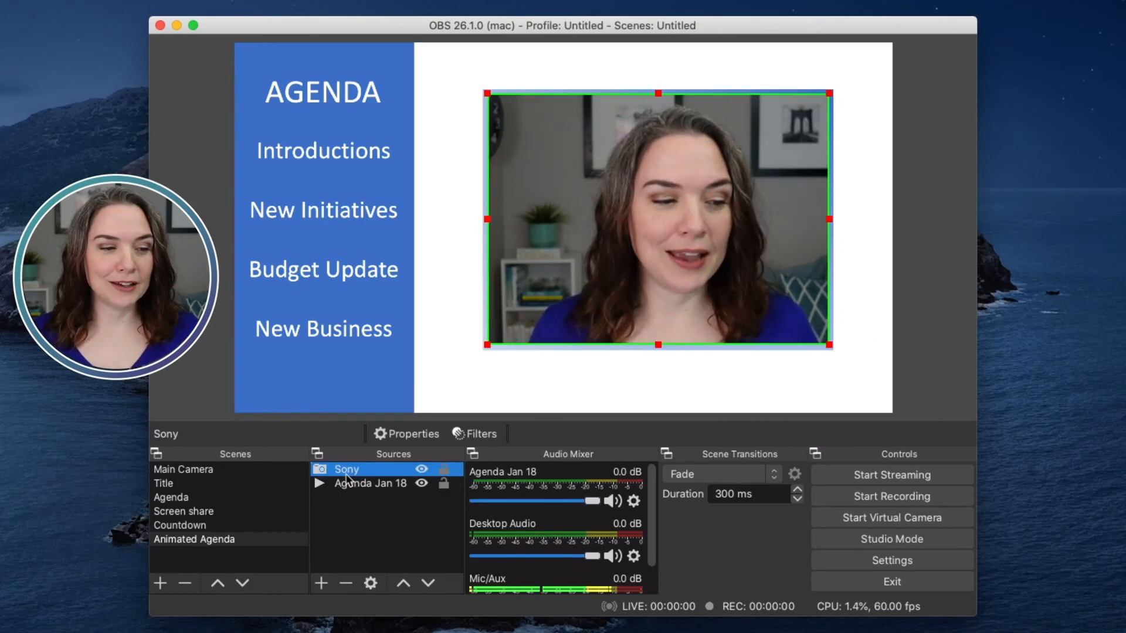
drag(663, 245, 588, 196)
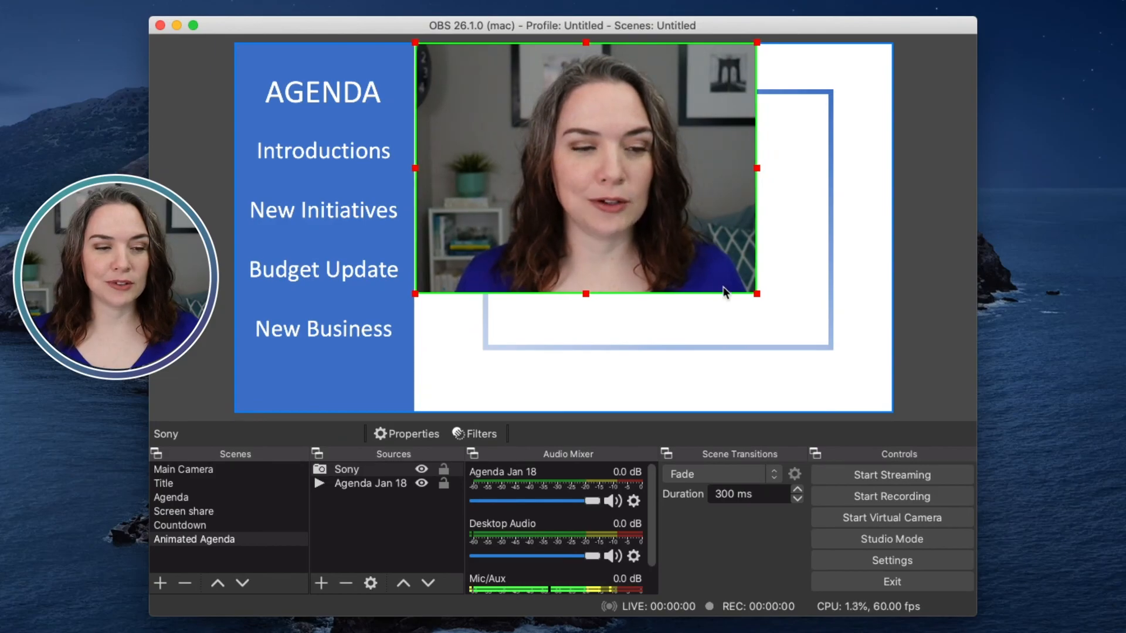
drag(755, 293, 884, 391)
drag(652, 391, 652, 410)
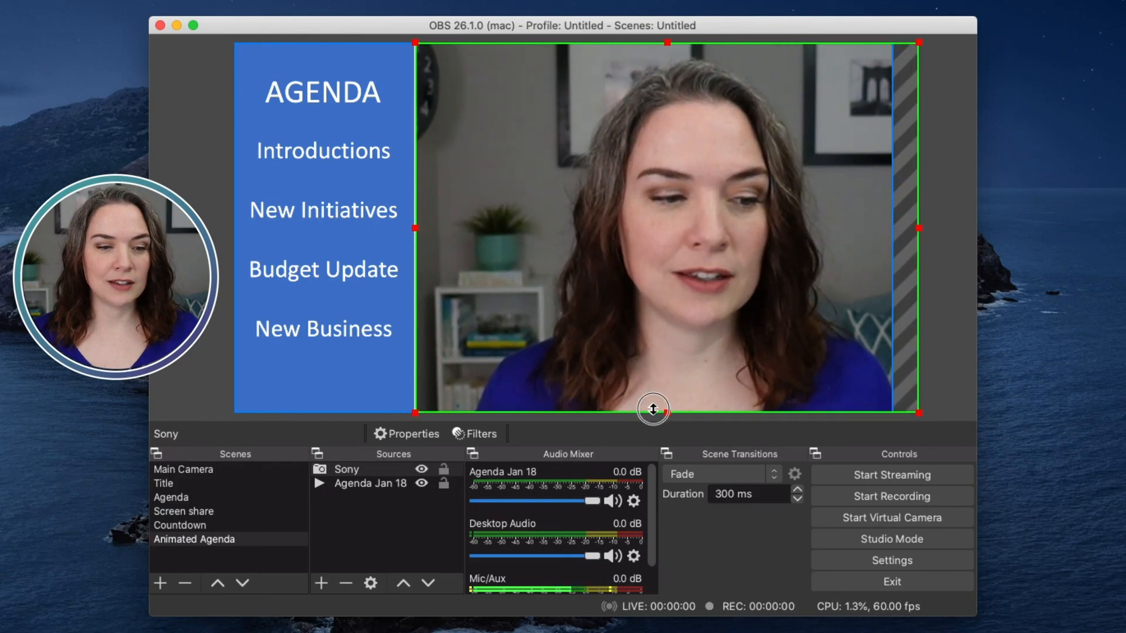
click(857, 233)
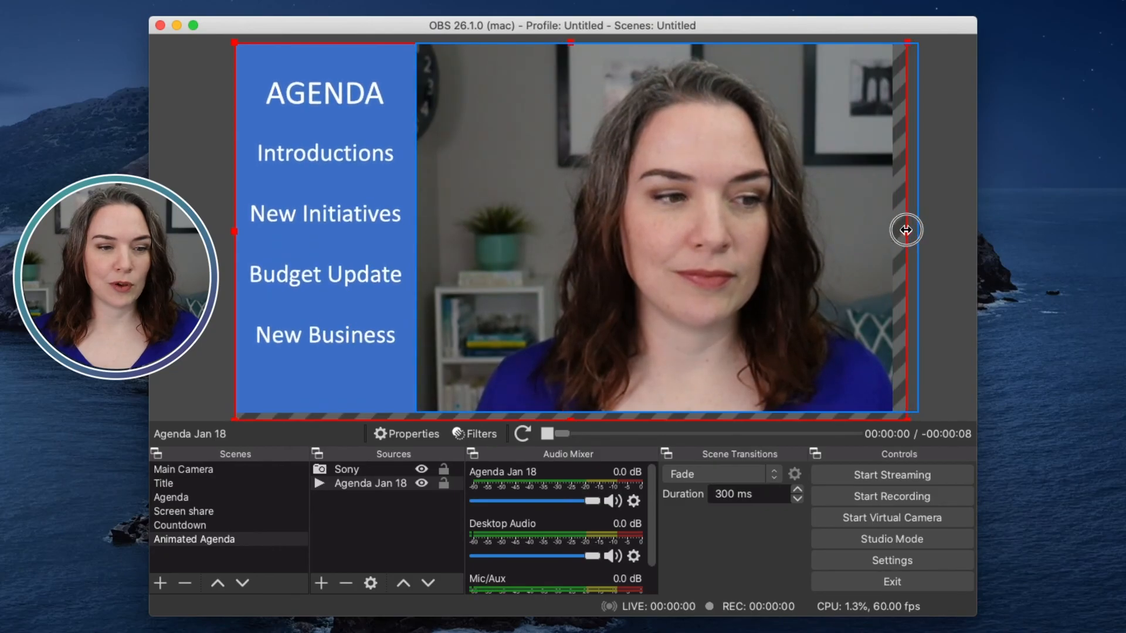
click(950, 238)
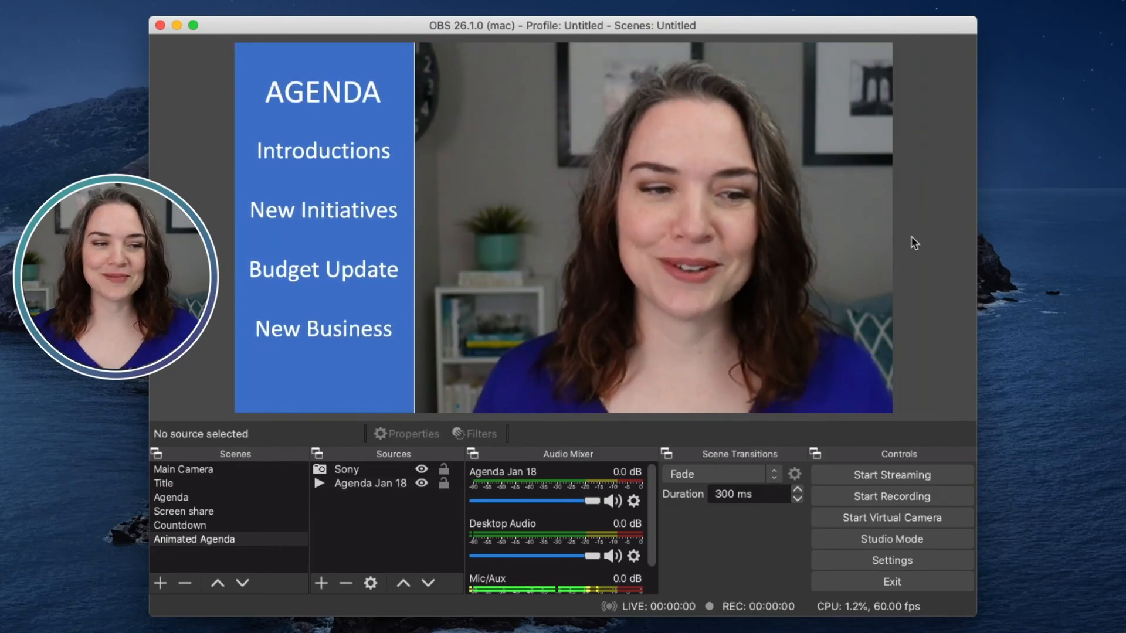
Extend the Sony camera image's left edge to close the white gap beside the blue agenda column
click(431, 228)
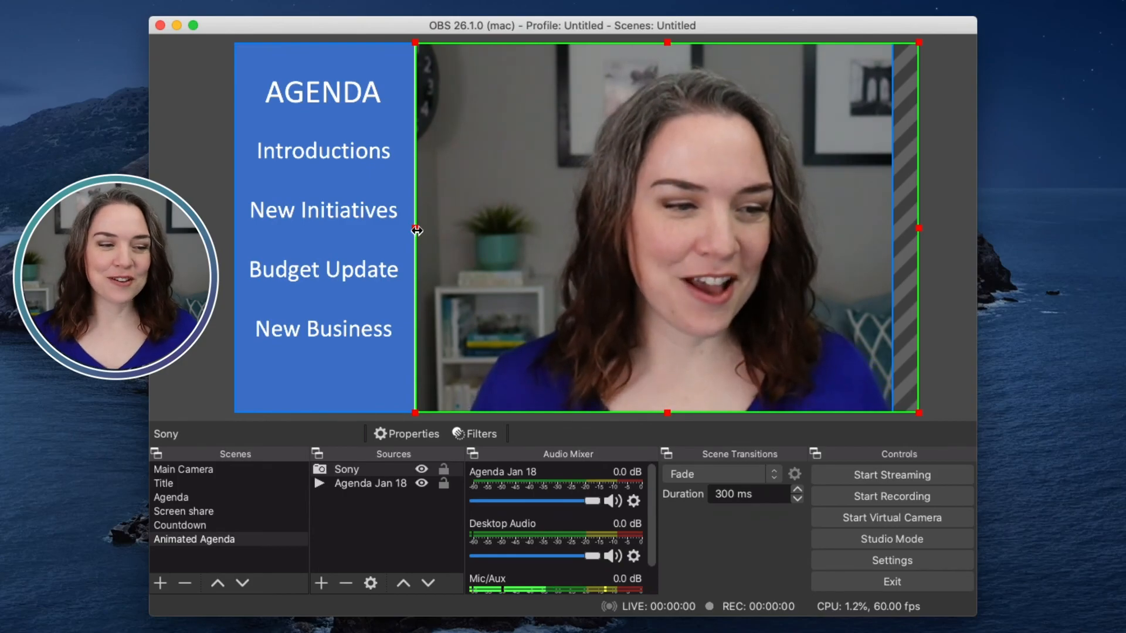
drag(416, 229, 413, 230)
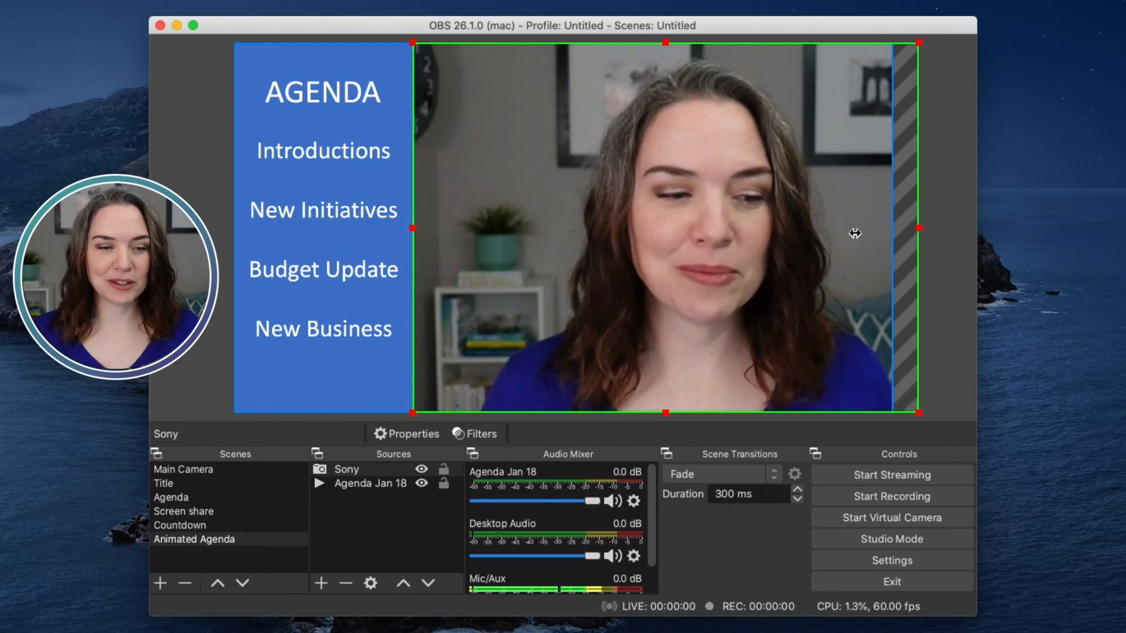
click(964, 236)
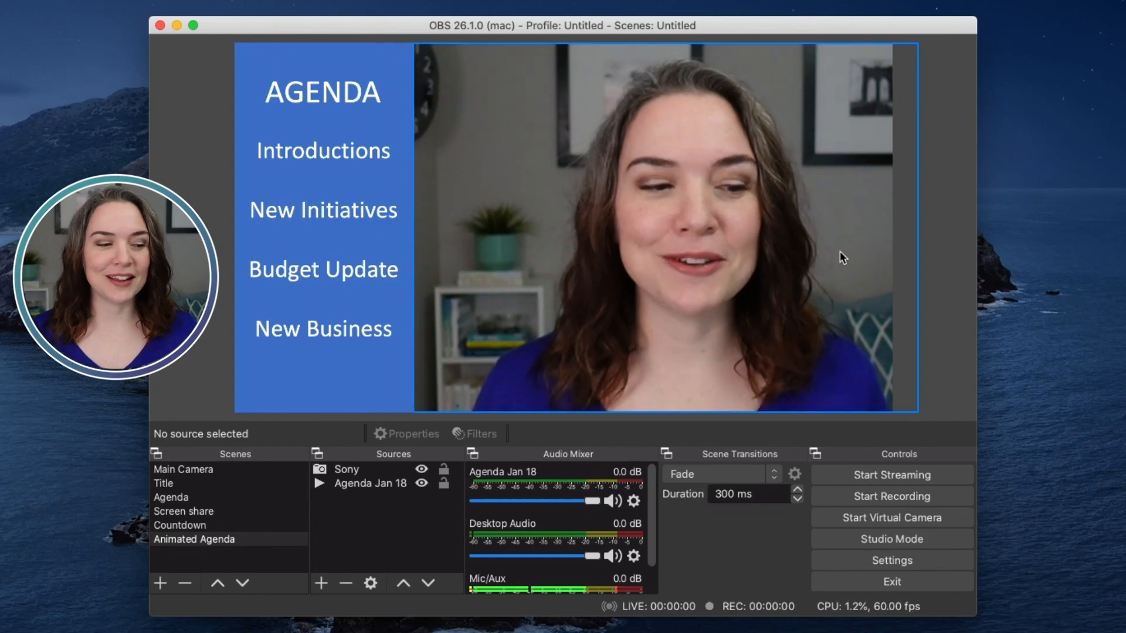
Preview the transition from Main Camera to Animated Agenda with the enlarged camera layout
click(179, 470)
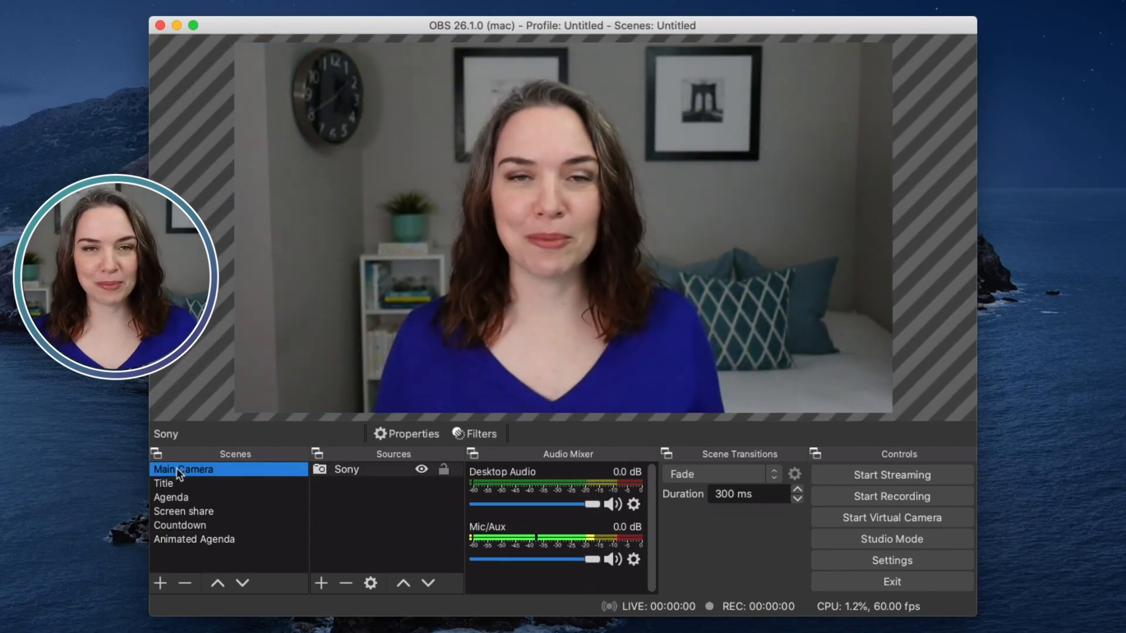
click(180, 540)
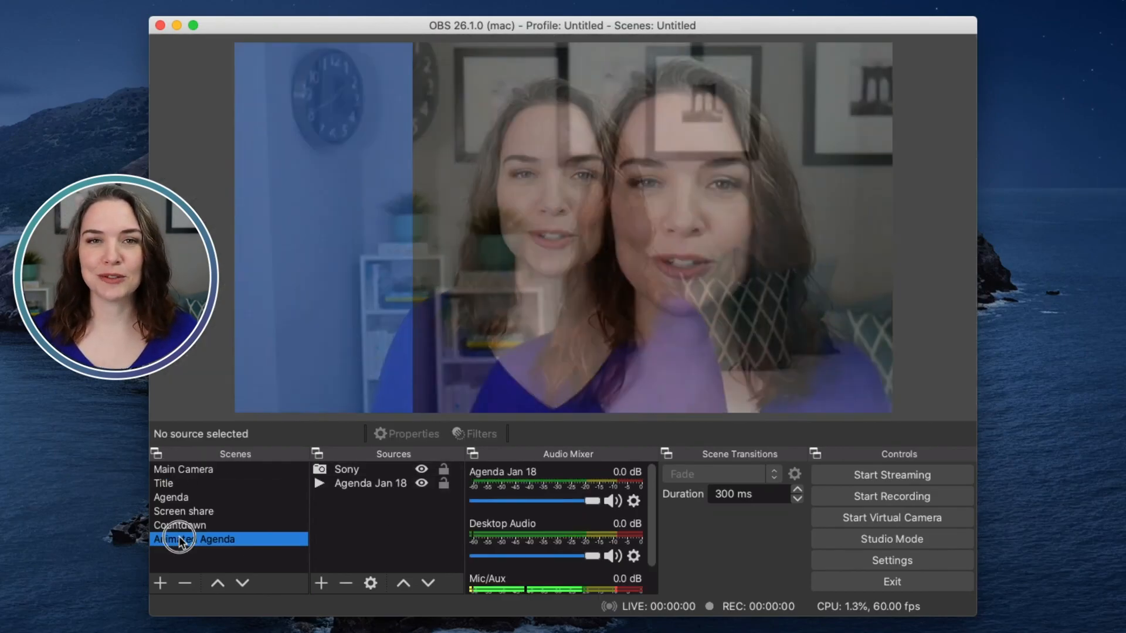